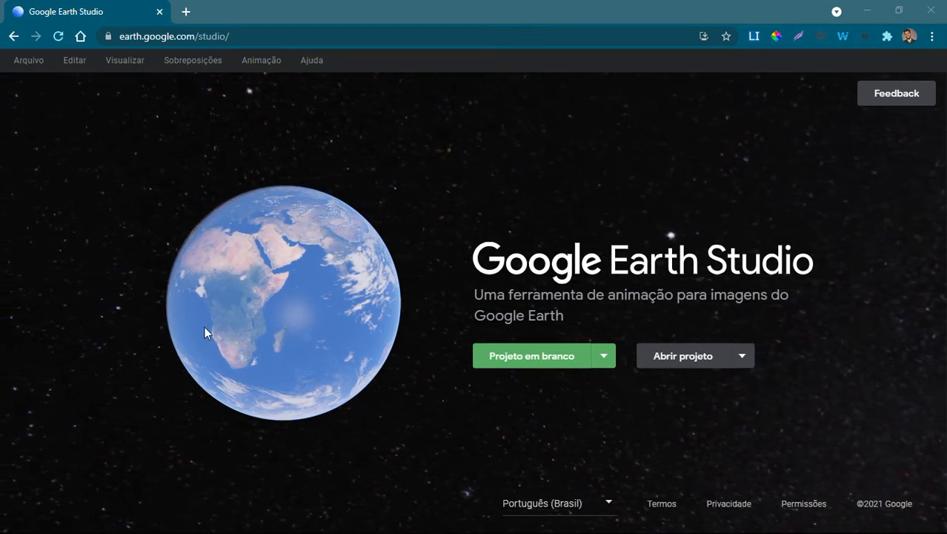
# Step: Start a blank project named "Qual Ferramenta?" with Terra as its world
pyautogui.click(286, 303)
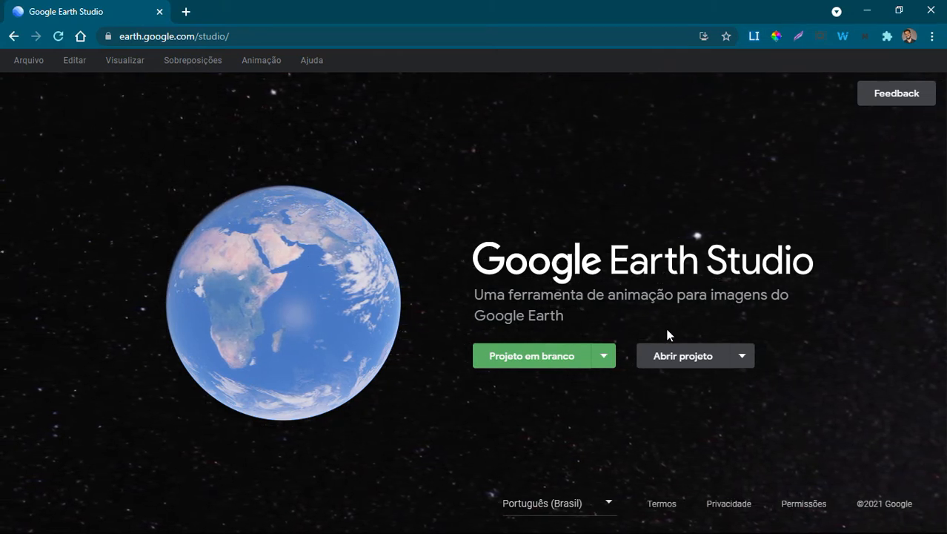
pyautogui.click(600, 356)
pyautogui.click(601, 356)
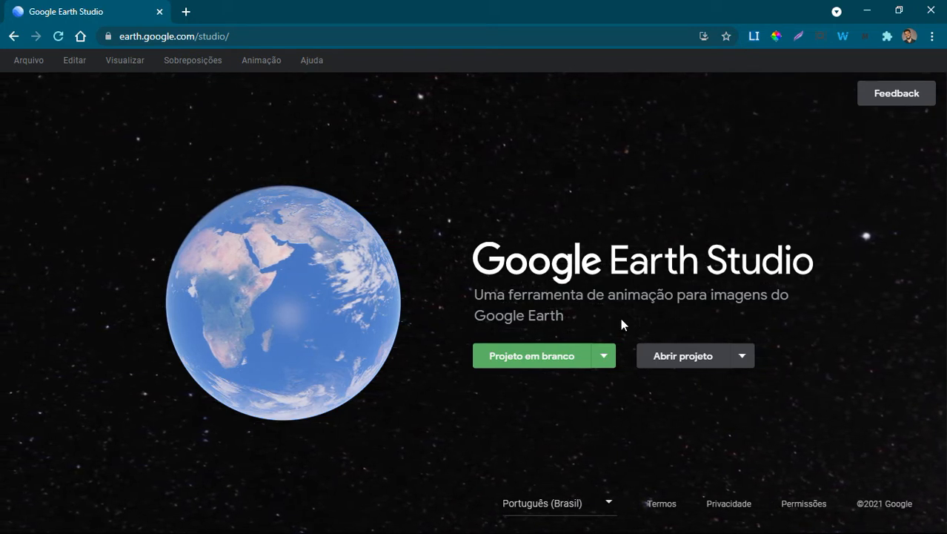
pyautogui.click(531, 357)
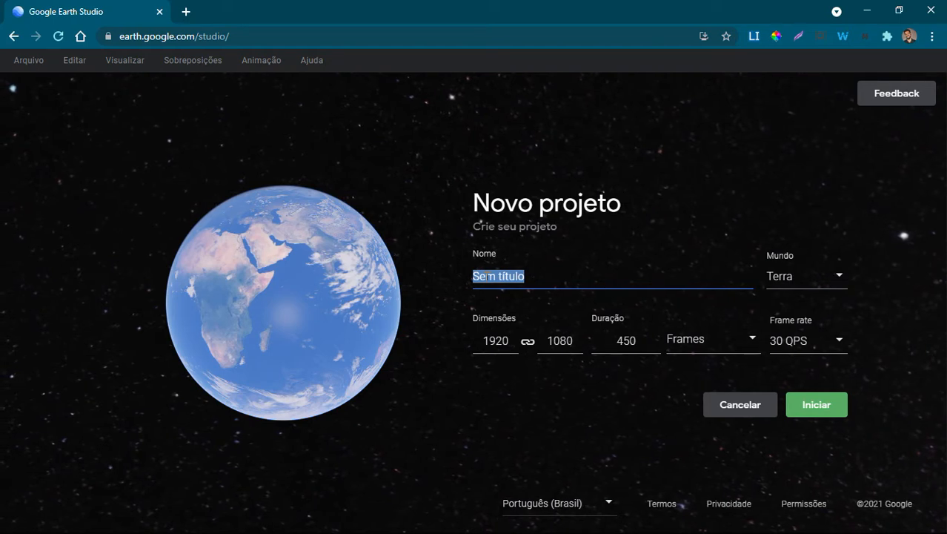
pyautogui.write('Qual Ferramenta?')
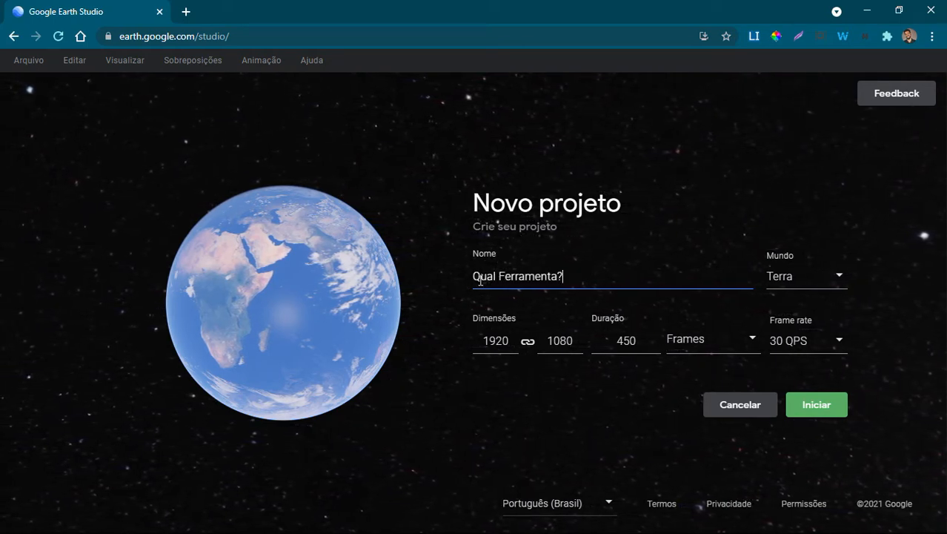
pyautogui.click(838, 278)
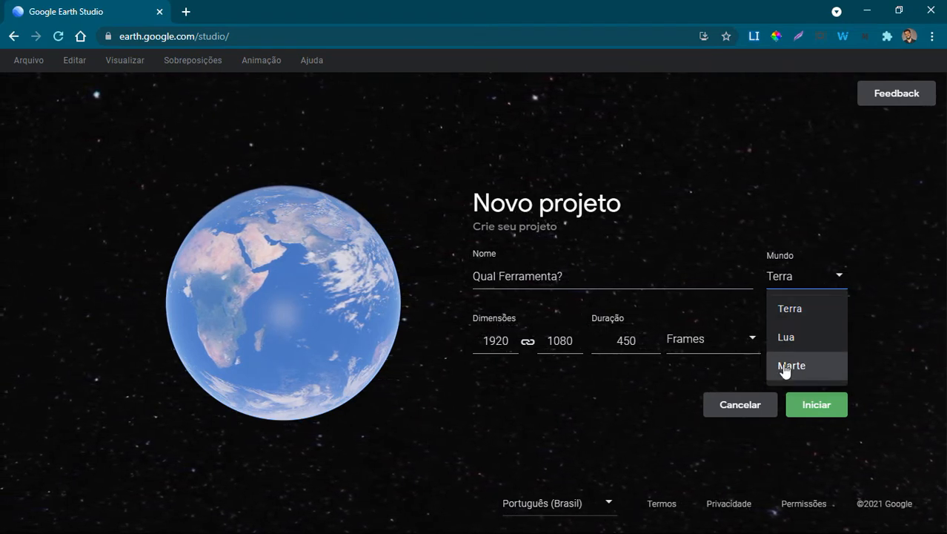
pyautogui.click(822, 289)
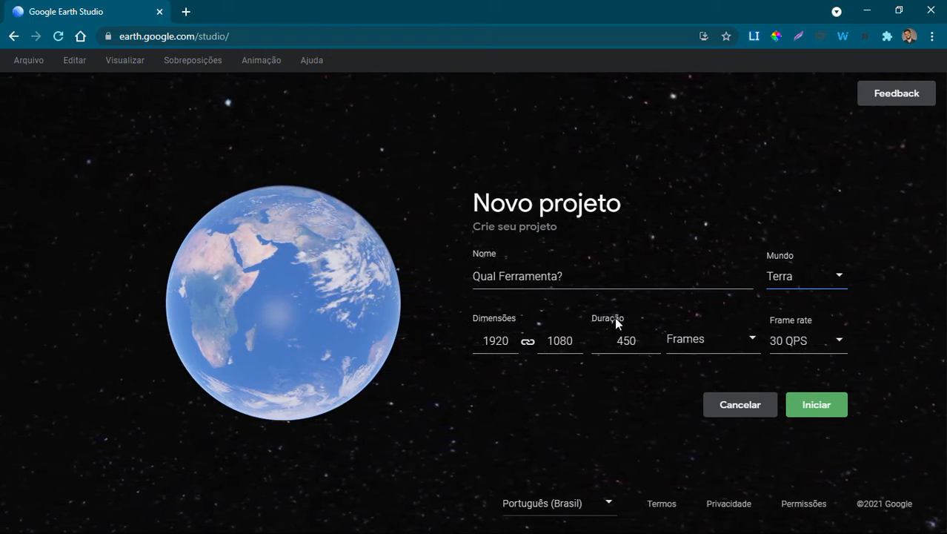
pyautogui.click(703, 343)
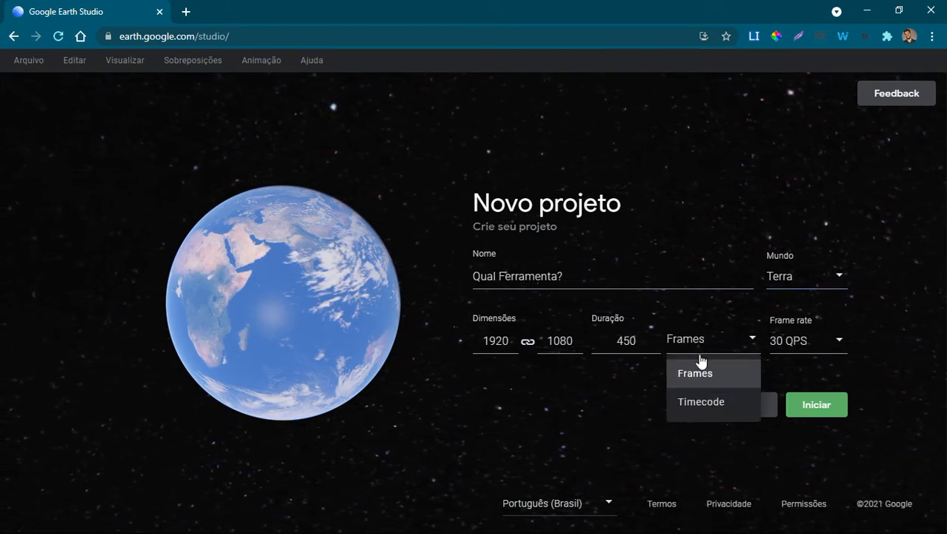
pyautogui.click(693, 402)
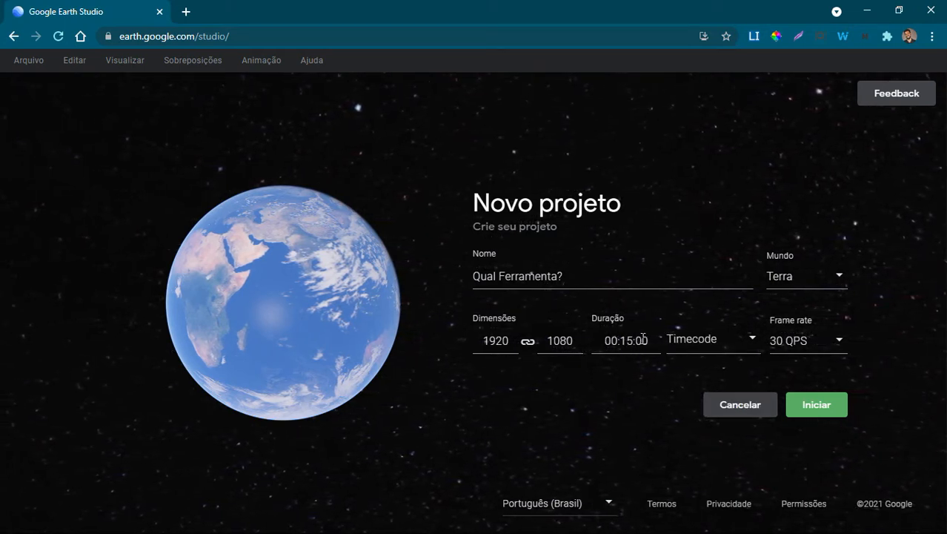
pyautogui.click(605, 343)
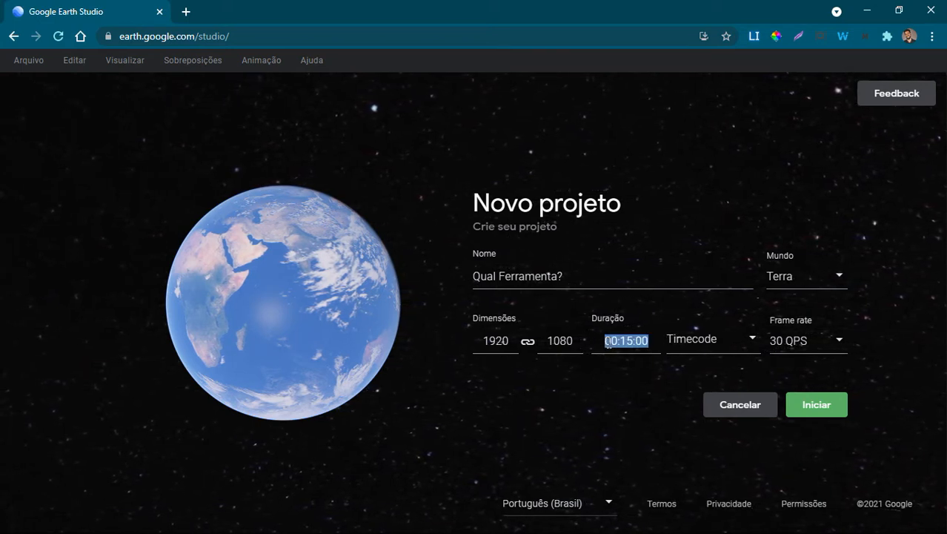
pyautogui.click(628, 340)
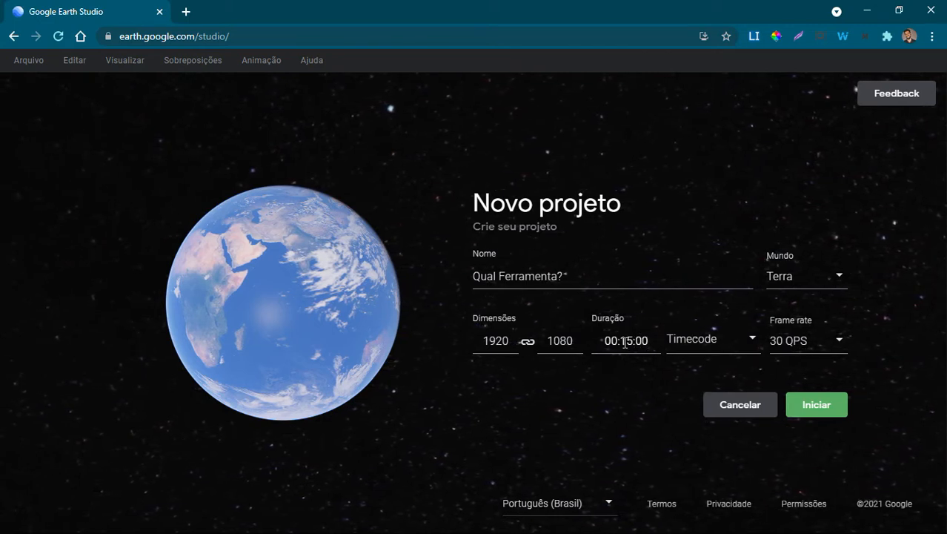
pyautogui.click(697, 342)
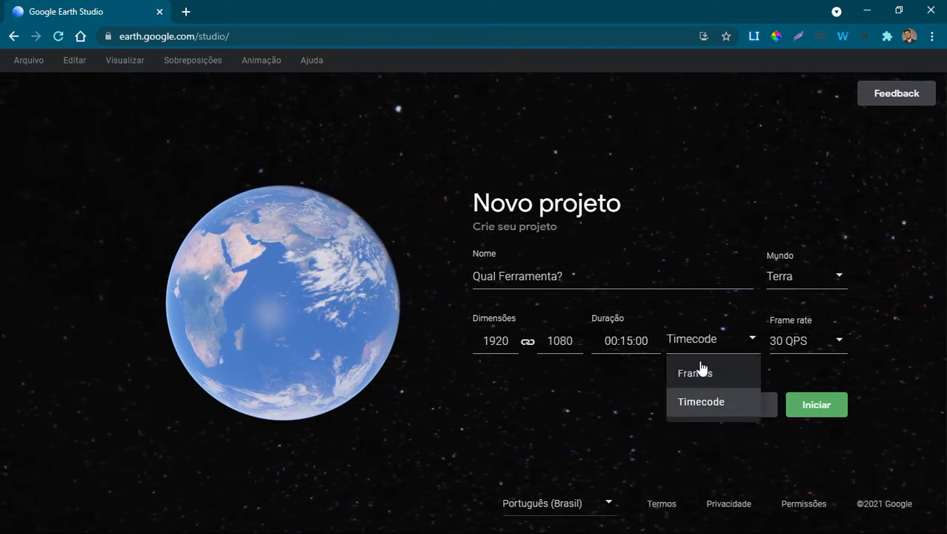
pyautogui.click(691, 372)
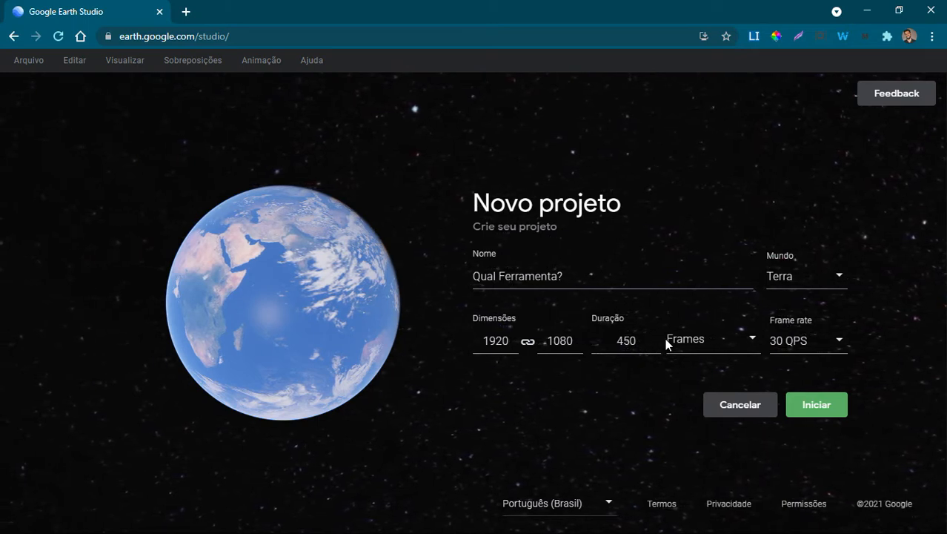
# Step: Switch the project duration to Timecode and set it to 00:10:00
pyautogui.click(666, 343)
pyautogui.click(690, 399)
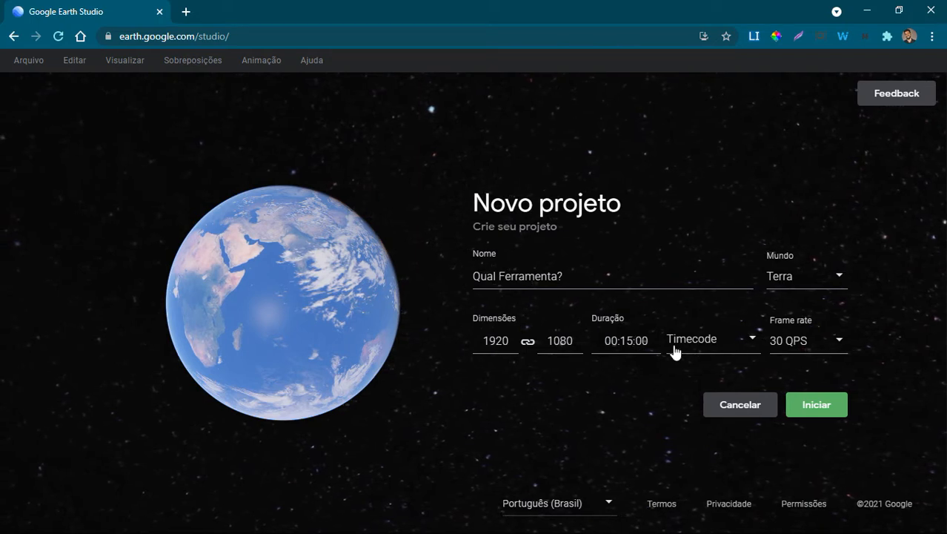
pyautogui.click(628, 346)
pyautogui.click(629, 339)
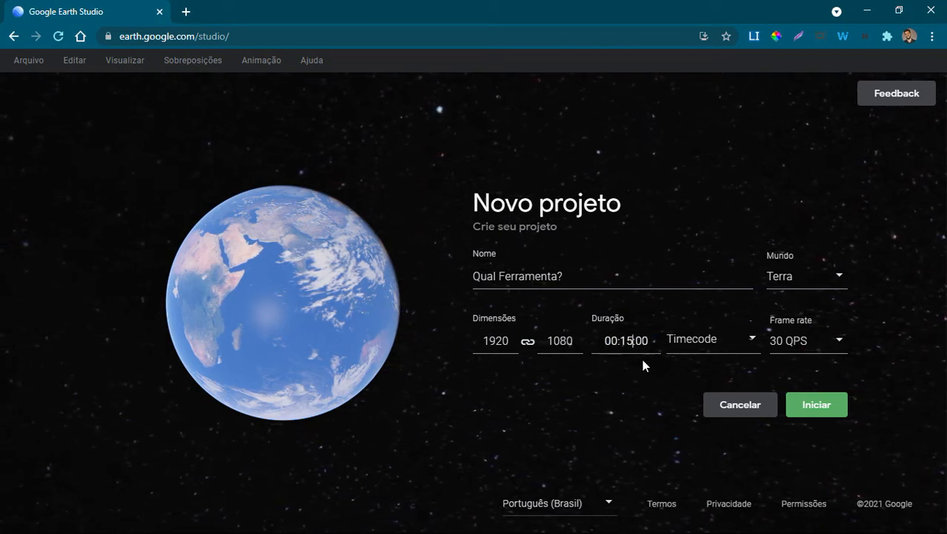
pyautogui.press('BackSpace')
pyautogui.write('0')
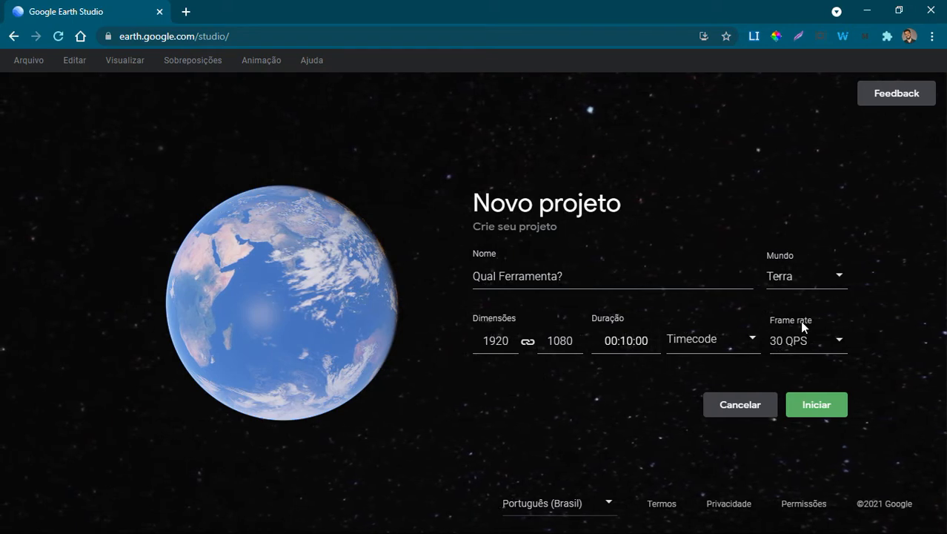
# Step: Choose a frame rate of 30 QPS and create the project
pyautogui.click(802, 346)
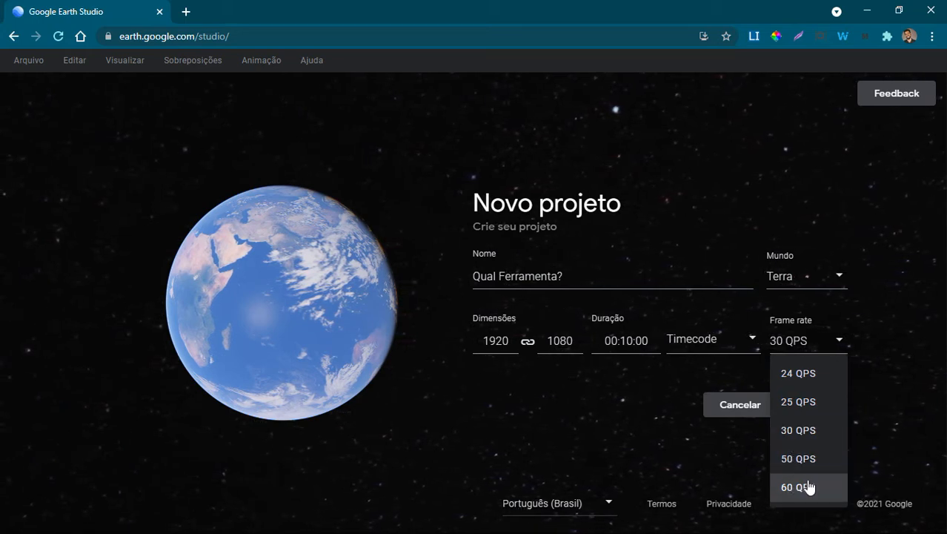
pyautogui.click(799, 430)
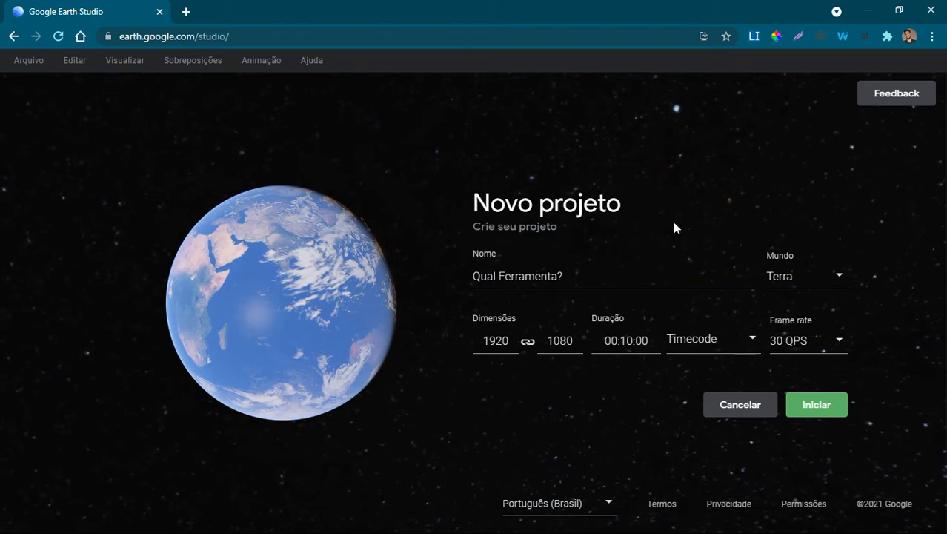
pyautogui.click(816, 405)
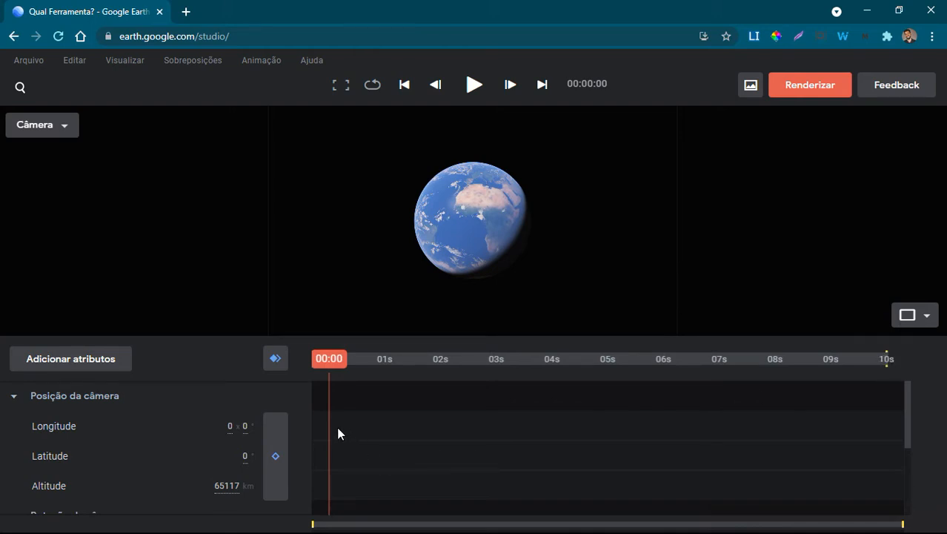
pyautogui.scroll(-1, 45, 441)
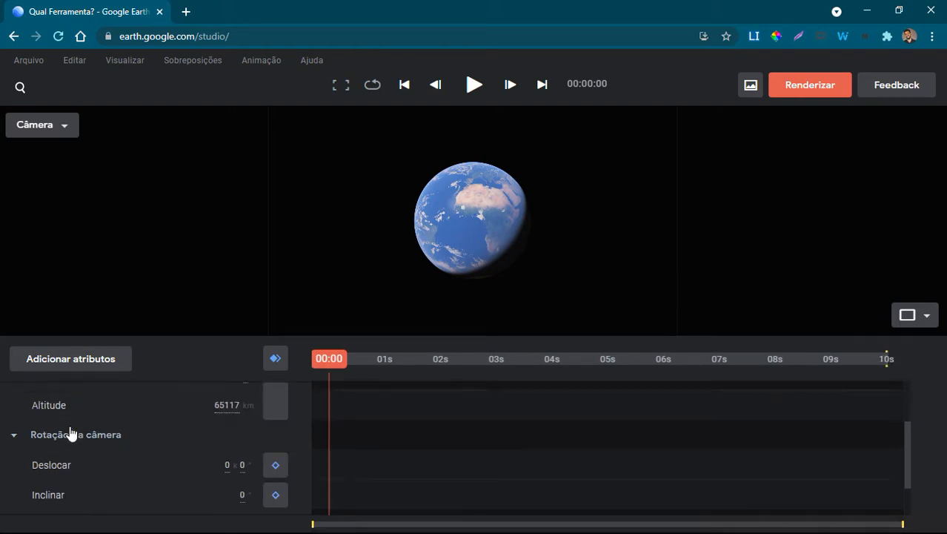
pyautogui.scroll(1, 67, 435)
pyautogui.scroll(1, 74, 435)
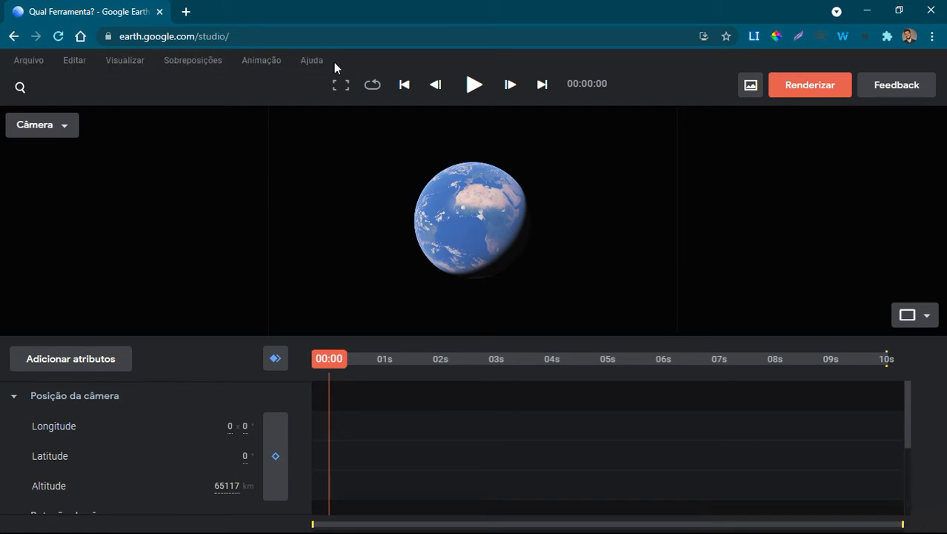
# Step: Save the project online in Meus projetos under the file name "Qual Ferramenta?"
pyautogui.click(23, 58)
pyautogui.moveTo(269, 66)
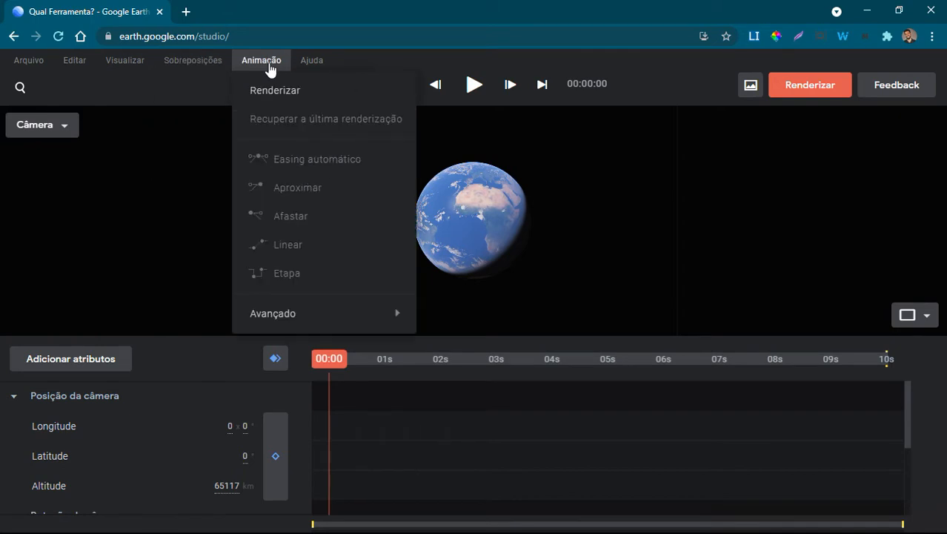
pyautogui.moveTo(18, 68)
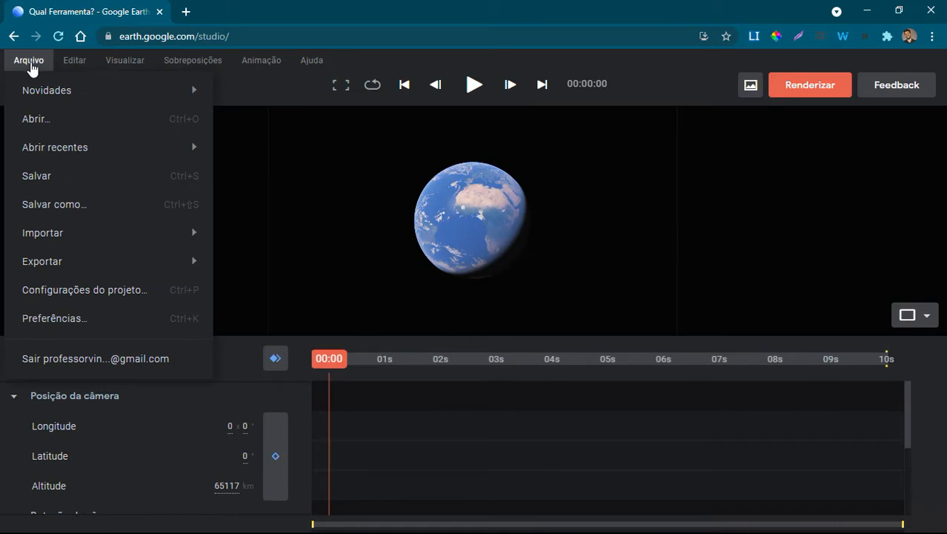
pyautogui.click(39, 173)
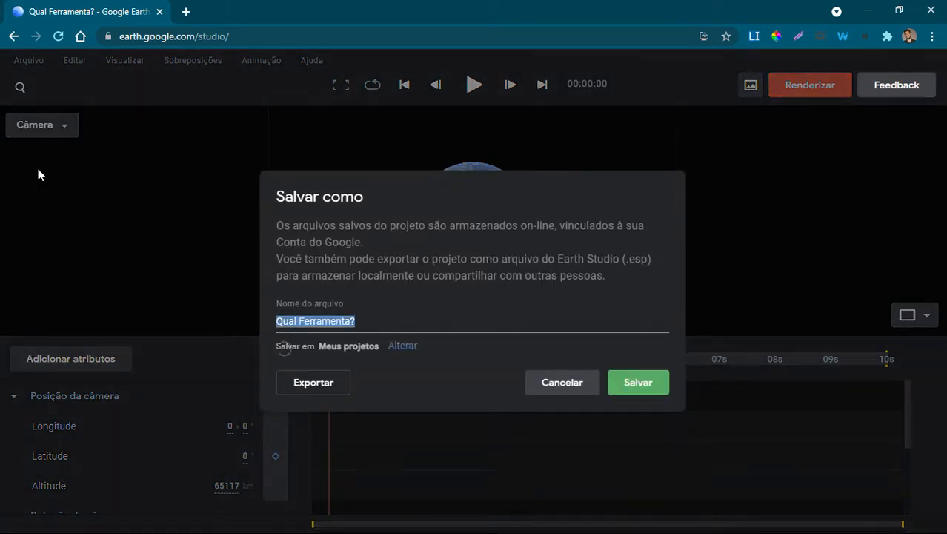
pyautogui.click(637, 383)
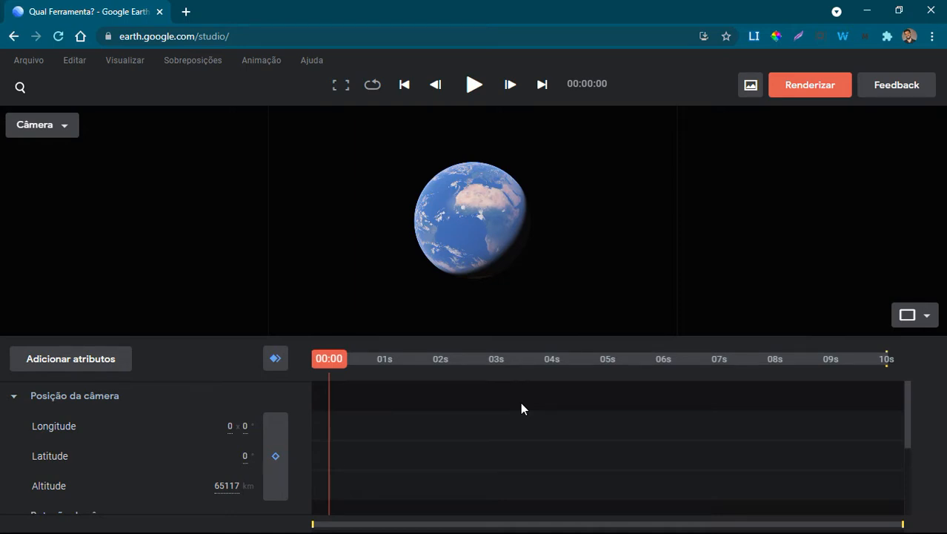
pyautogui.click(45, 64)
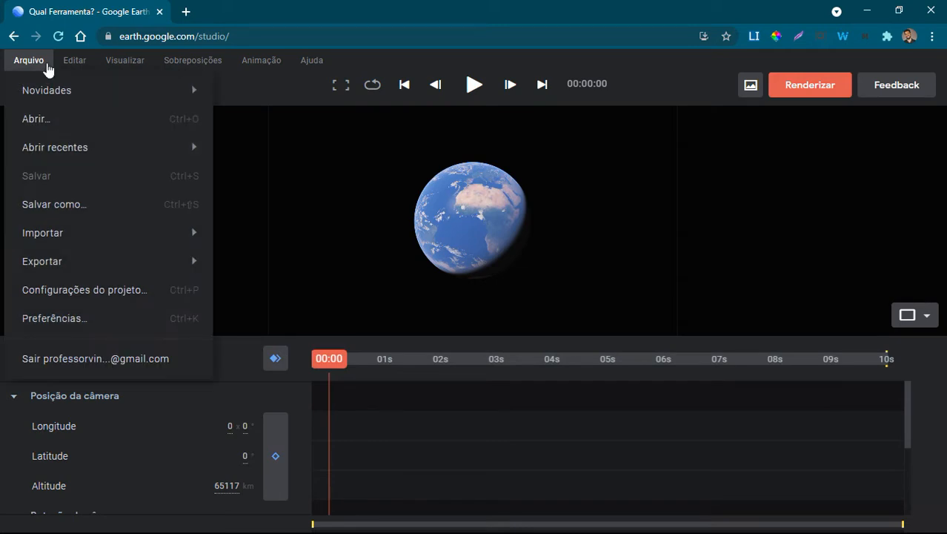
pyautogui.click(46, 66)
pyautogui.hotkey('ctrl', 's')
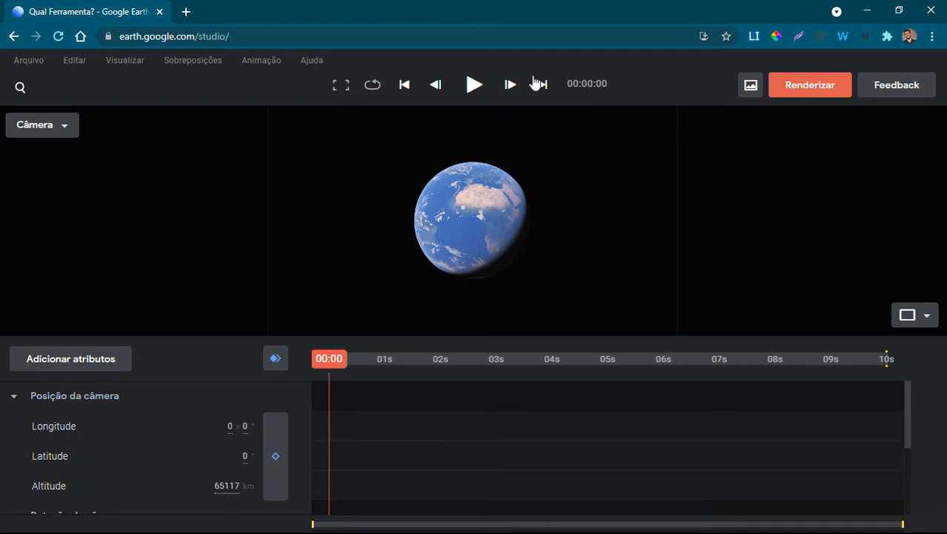
# Step: Play the animation briefly, pause it, and return the playhead to the start
pyautogui.click(473, 86)
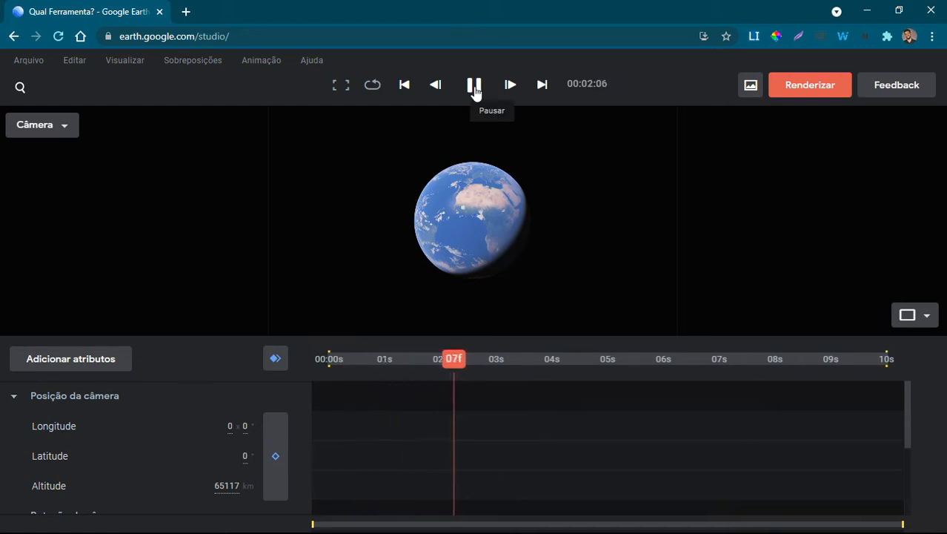
pyautogui.click(474, 87)
pyautogui.click(314, 358)
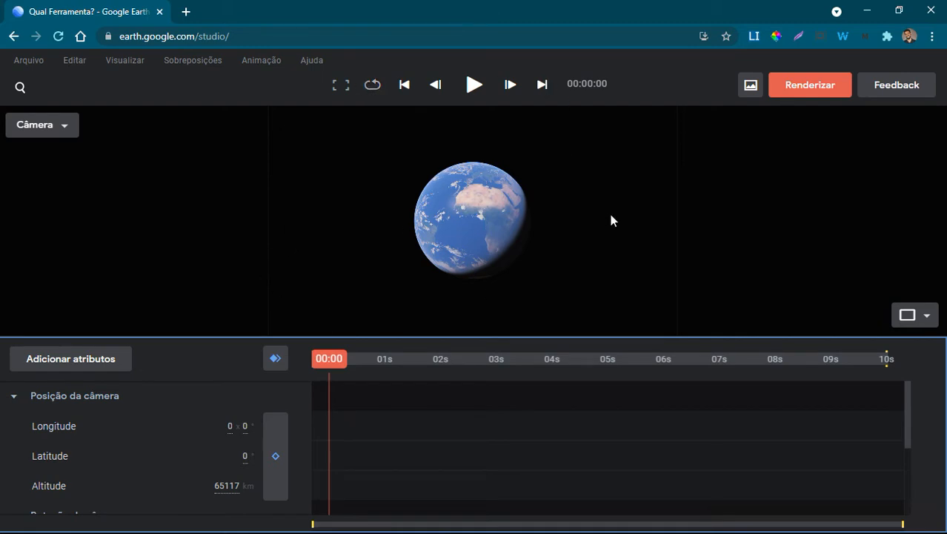
# Step: View the globe in the enlarged preview and back, and replay the animation briefly before resetting the playhead to 00:00
pyautogui.click(342, 87)
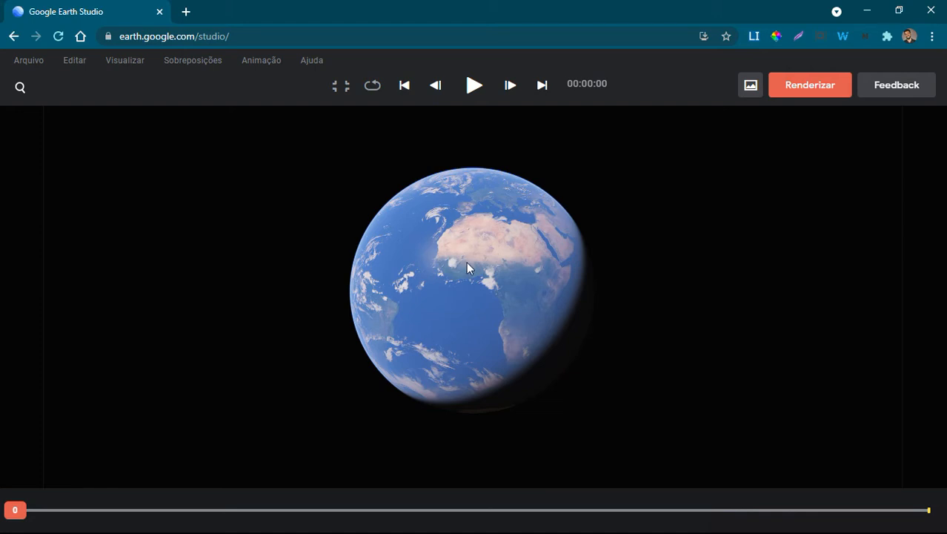
pyautogui.click(341, 86)
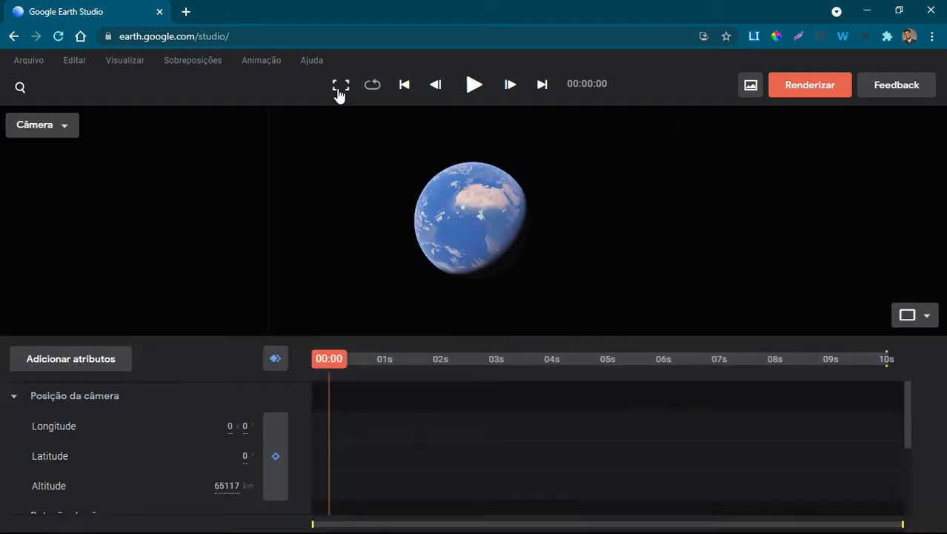
pyautogui.click(480, 89)
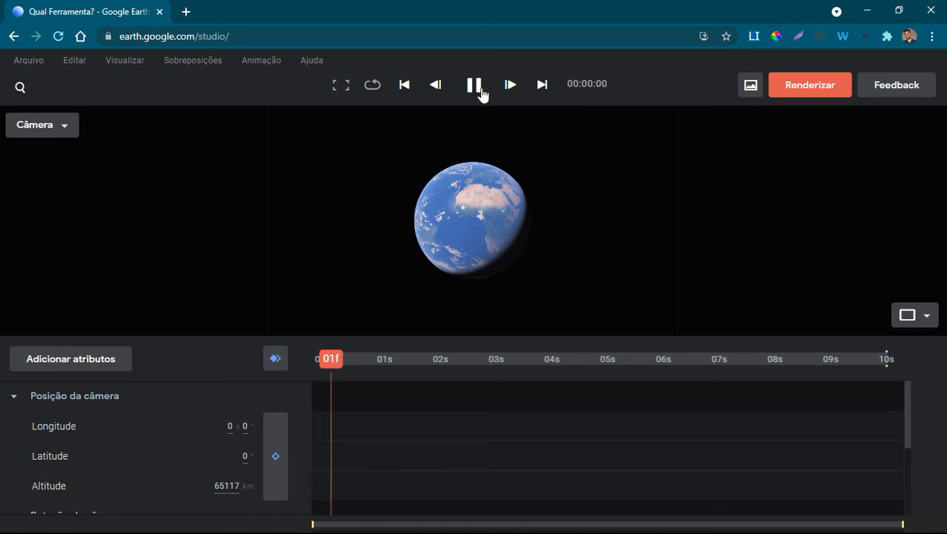
pyautogui.click(474, 85)
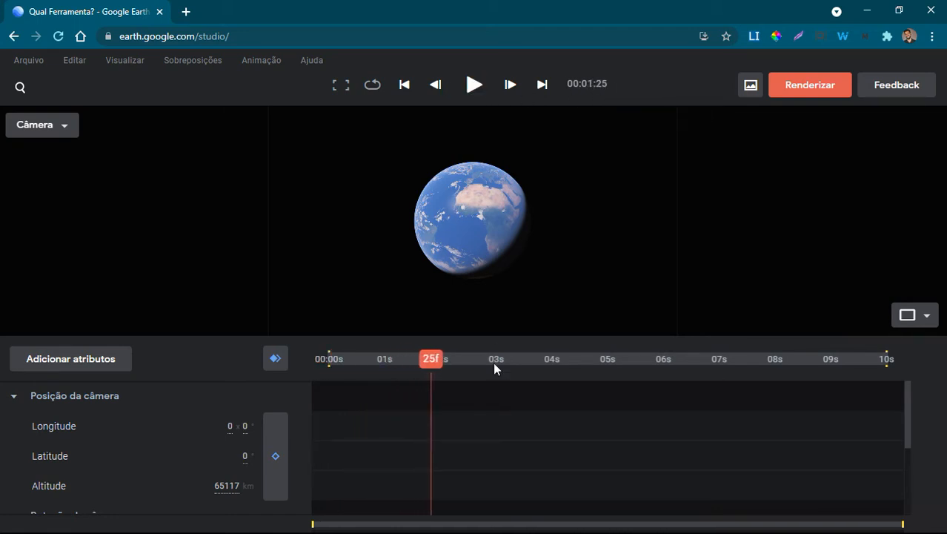
pyautogui.moveTo(419, 360); pyautogui.dragTo(323, 363)
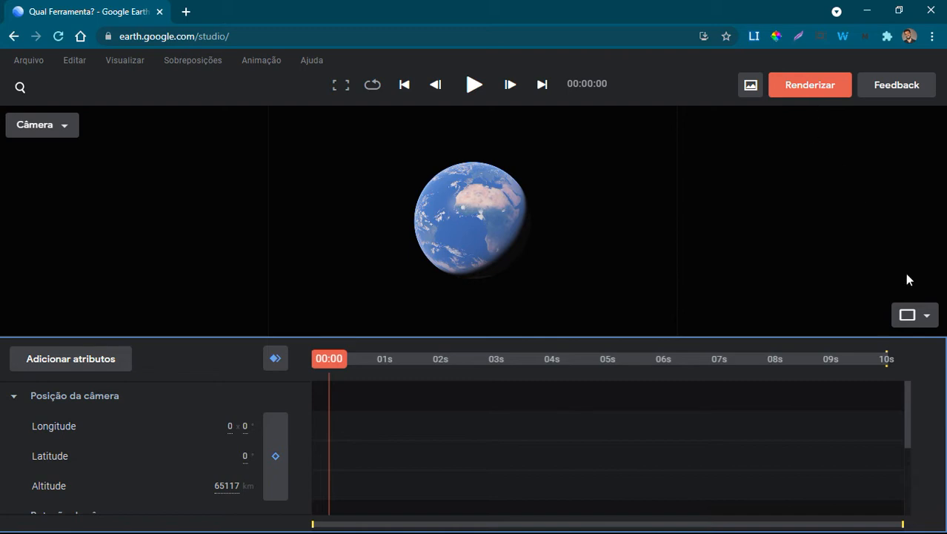
# Step: In the two-view layout, move the camera on the map to about longitude 8.509°, latitude 15.708°, and restore the single view
pyautogui.click(926, 316)
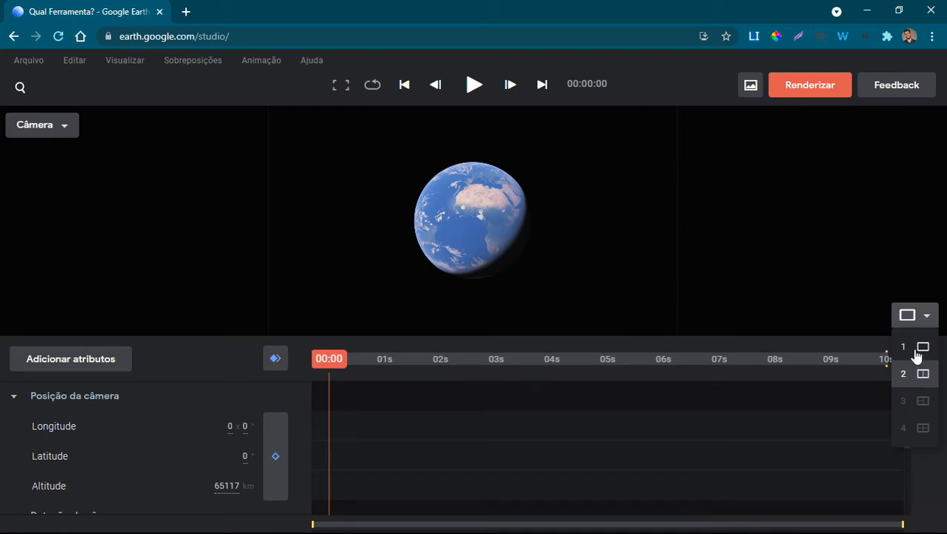
pyautogui.click(916, 372)
pyautogui.click(925, 318)
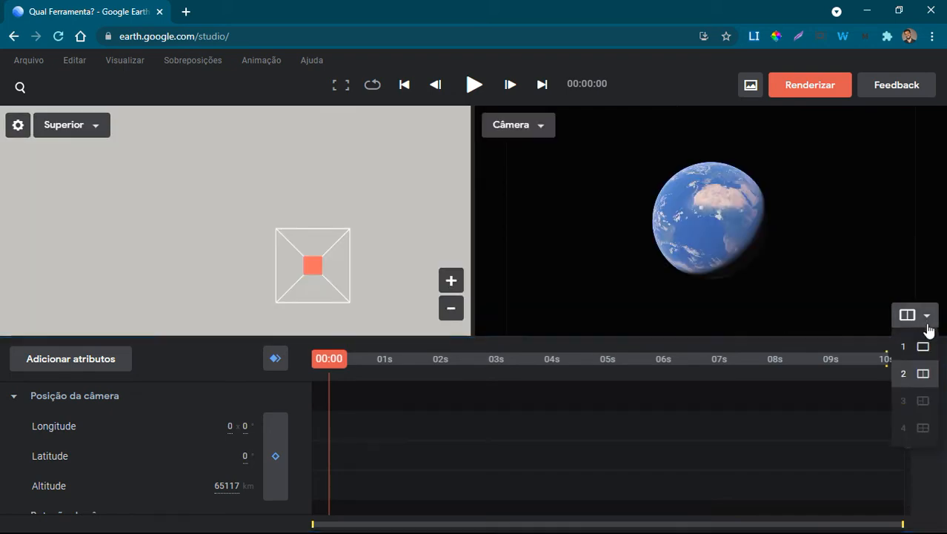
pyautogui.click(921, 373)
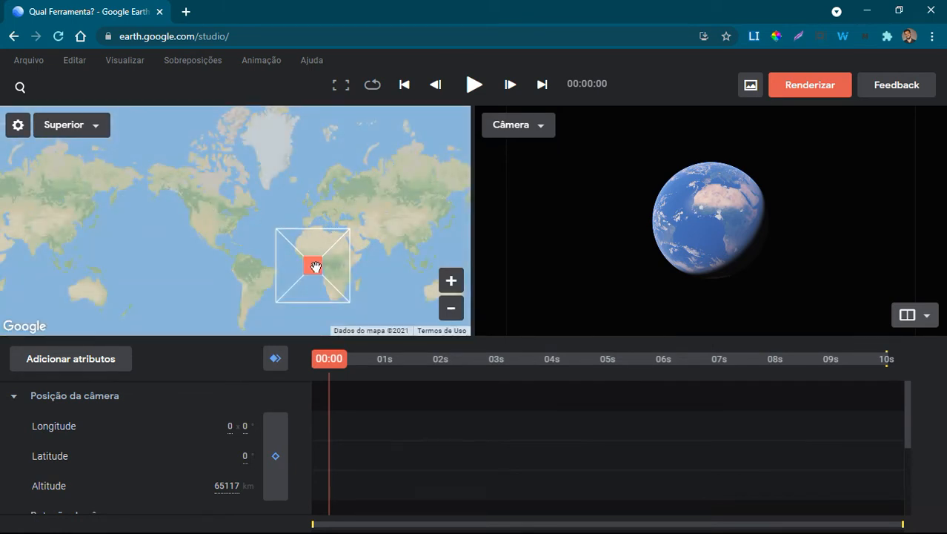
pyautogui.moveTo(311, 263)
pyautogui.mouseDown()
pyautogui.moveTo(290, 257)
pyautogui.moveTo(319, 247)
pyautogui.mouseUp()
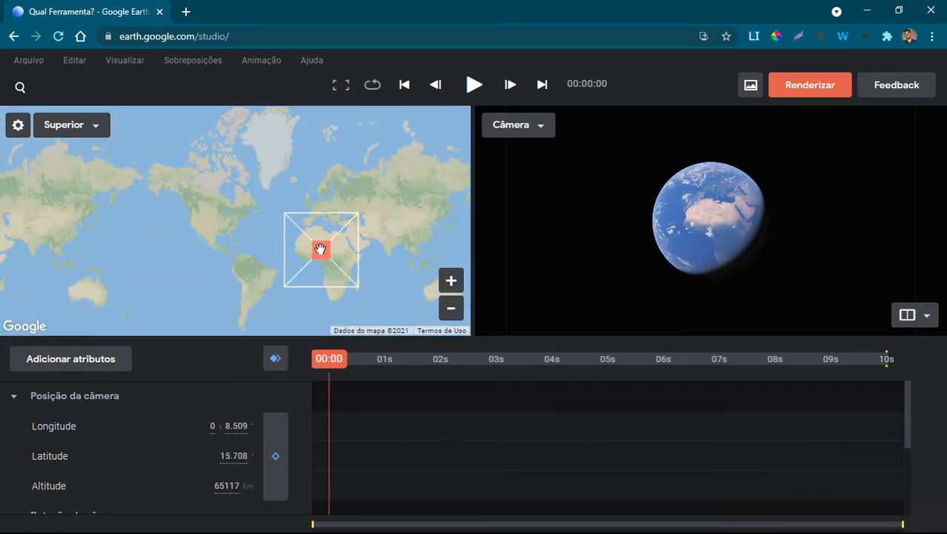
pyautogui.click(924, 318)
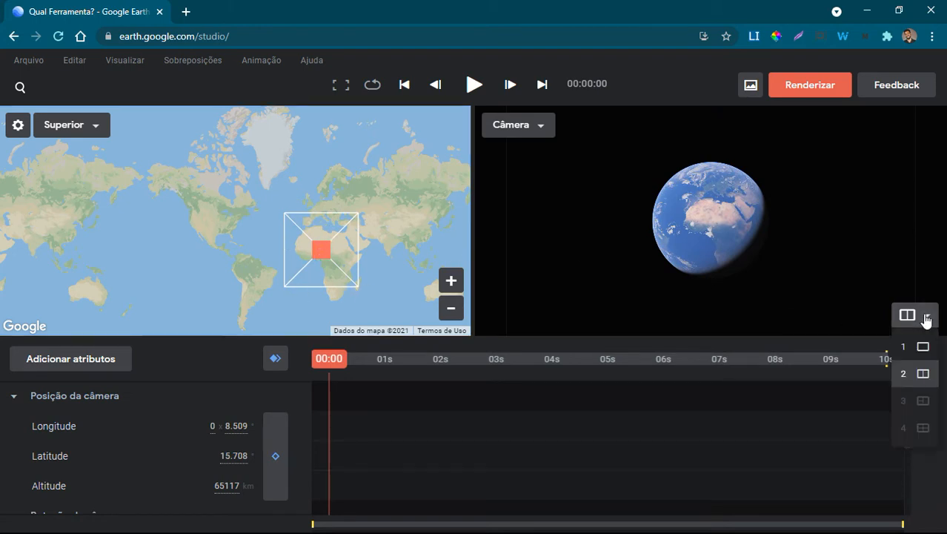
pyautogui.click(923, 346)
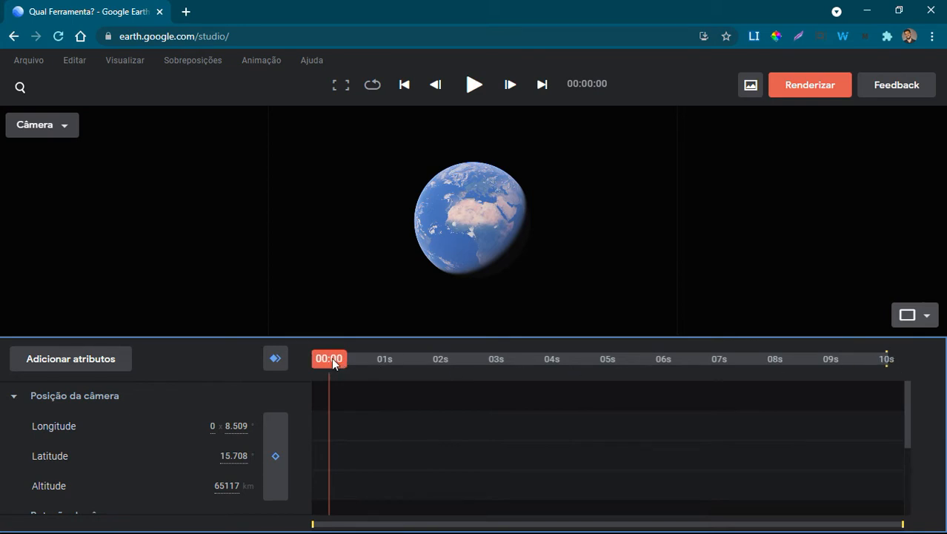
# Step: Collapse the Posição da câmera, Rotação da câmera and Ambiente attribute groups
pyautogui.moveTo(331, 361)
pyautogui.mouseDown()
pyautogui.moveTo(602, 345)
pyautogui.moveTo(750, 351)
pyautogui.moveTo(326, 352)
pyautogui.moveTo(859, 354)
pyautogui.moveTo(332, 362)
pyautogui.moveTo(855, 368)
pyautogui.moveTo(329, 363)
pyautogui.moveTo(488, 377)
pyautogui.moveTo(752, 376)
pyautogui.moveTo(554, 352)
pyautogui.moveTo(323, 344)
pyautogui.mouseUp()
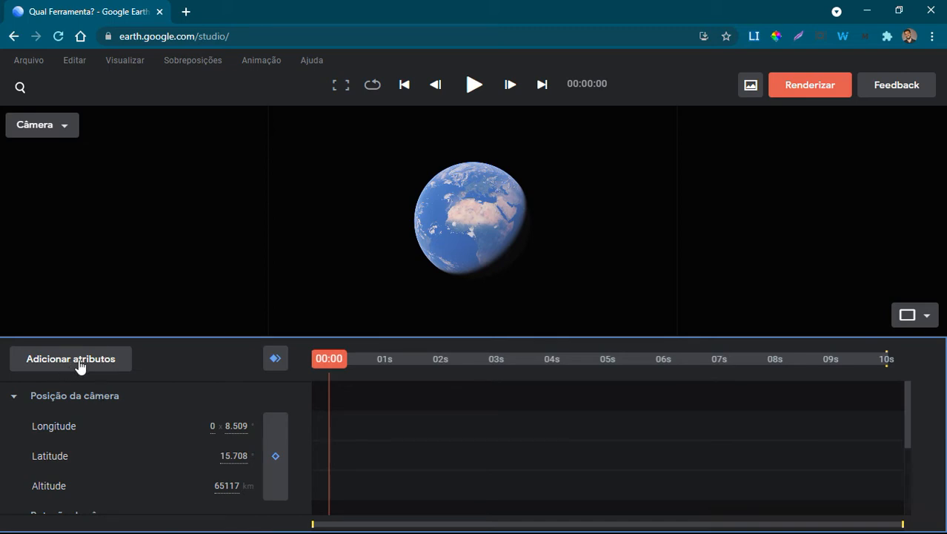
pyautogui.click(13, 398)
pyautogui.click(14, 426)
pyautogui.click(13, 456)
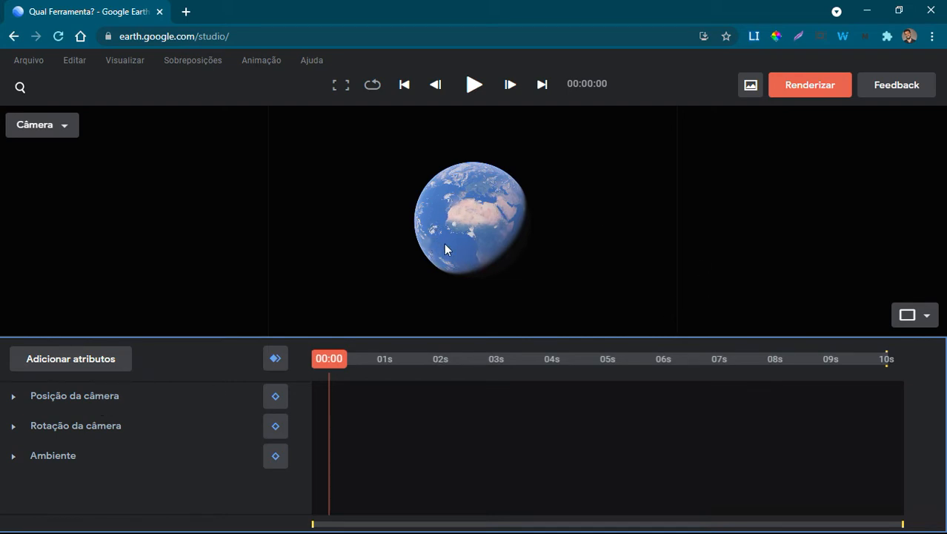
# Step: Expand Posição da câmera and adjust it to about longitude 41.109°, latitude 19.808° and altitude 39287 km
pyautogui.click(16, 396)
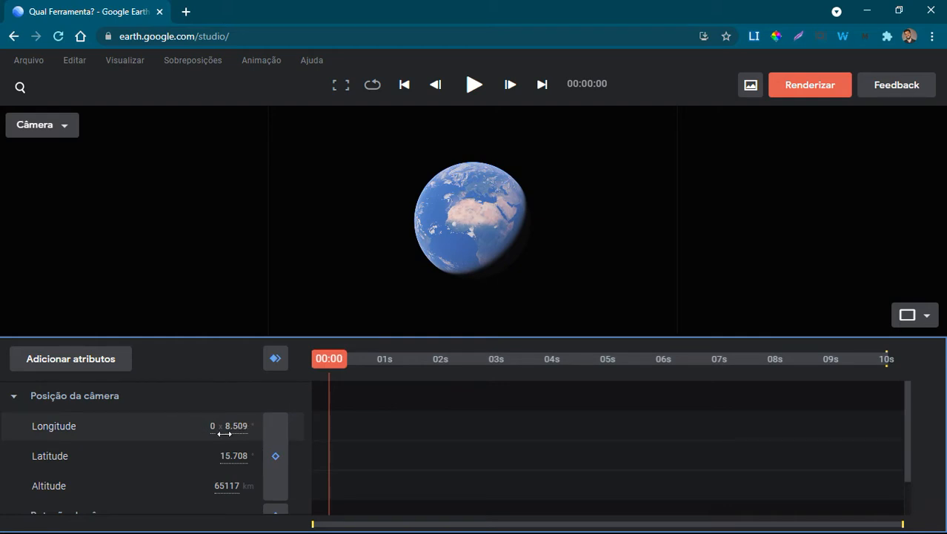
pyautogui.moveTo(234, 426); pyautogui.dragTo(434, 417)
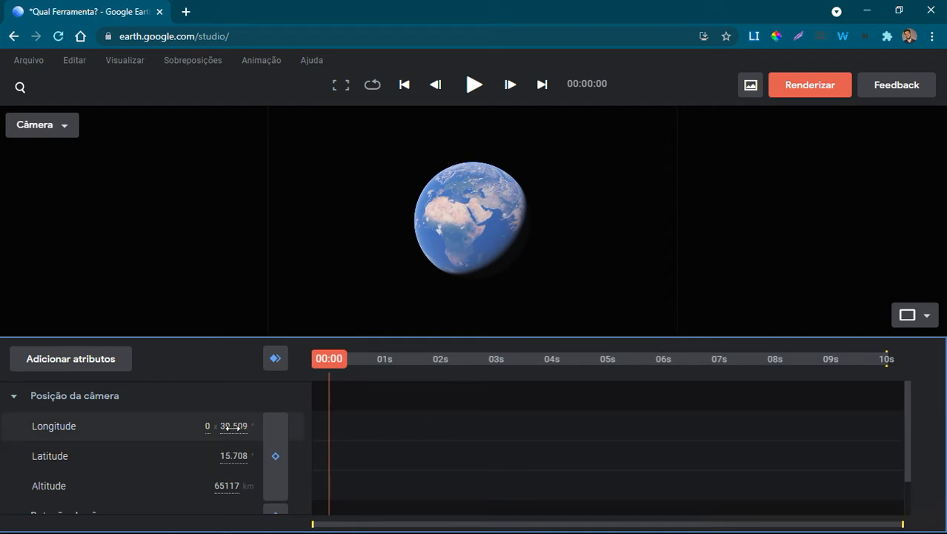
pyautogui.moveTo(233, 427); pyautogui.dragTo(349, 419)
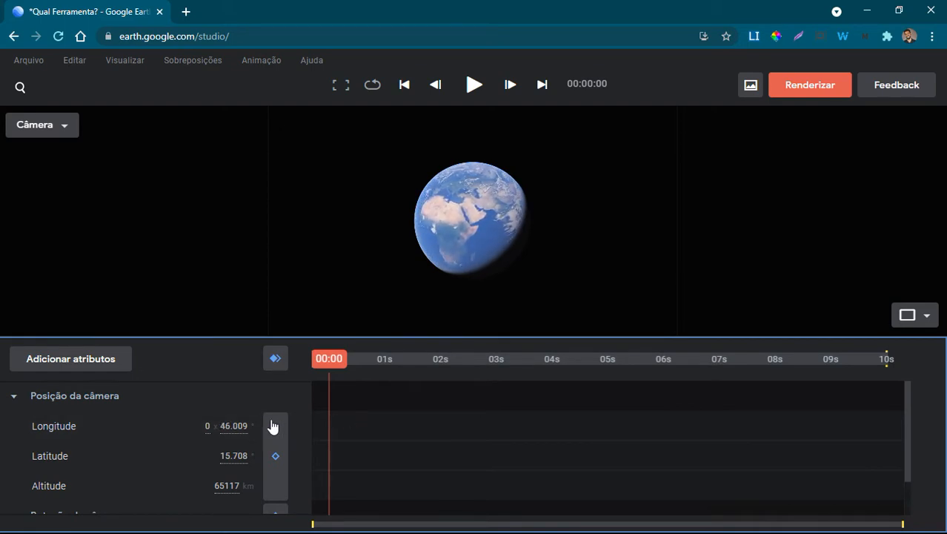
pyautogui.moveTo(228, 455); pyautogui.dragTo(253, 444)
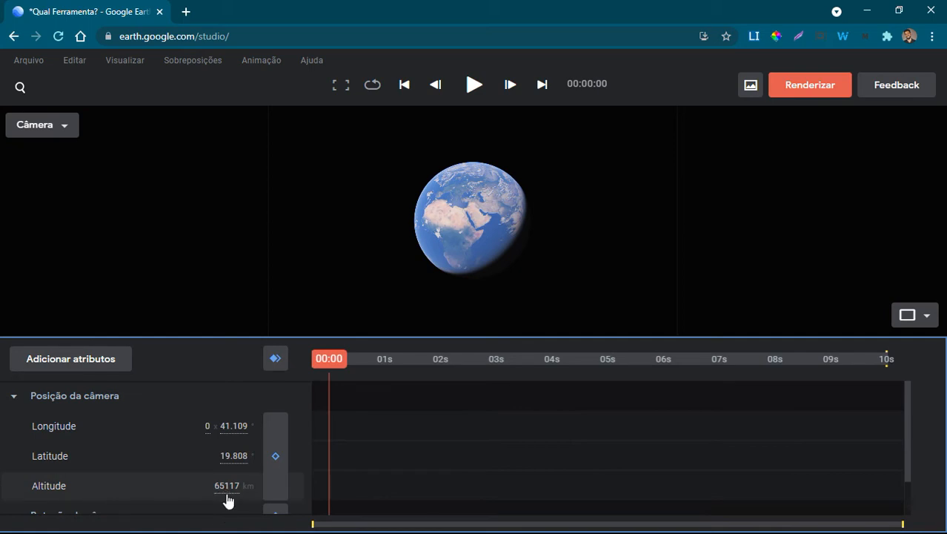
pyautogui.moveTo(225, 485); pyautogui.dragTo(48, 491)
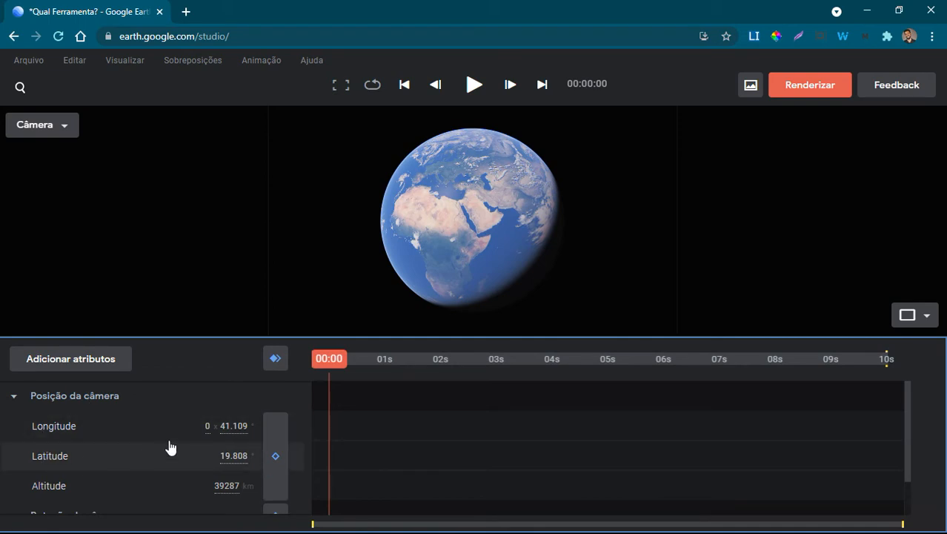
# Step: Try the Deslocar and Inclinar values under Rotação da câmera, resetting Deslocar to 0
pyautogui.click(14, 397)
pyautogui.click(13, 429)
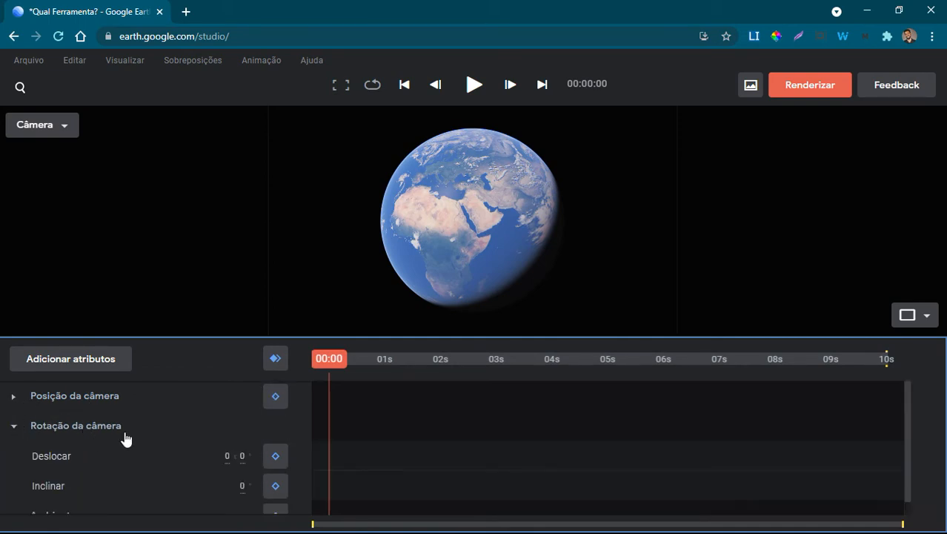
pyautogui.moveTo(241, 457); pyautogui.dragTo(279, 479)
pyautogui.doubleClick(244, 459)
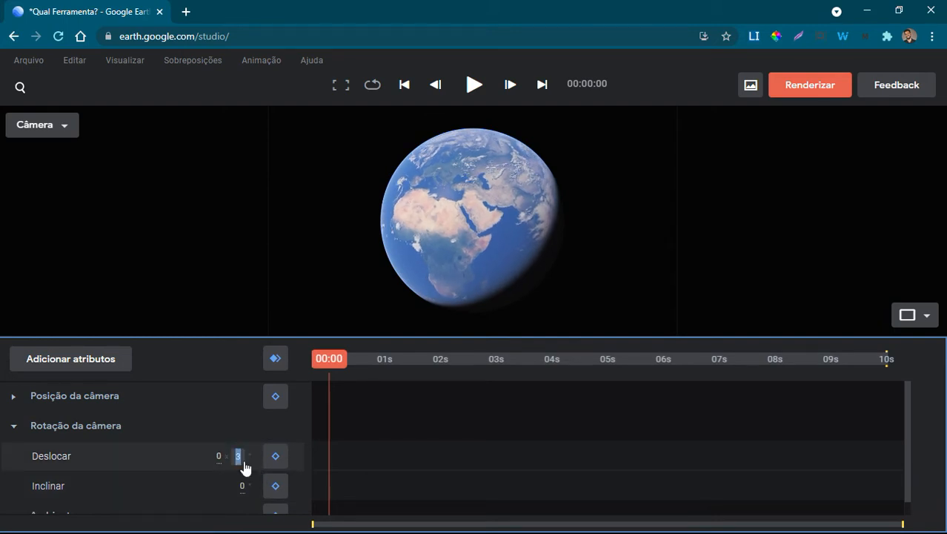
pyautogui.write('0')
pyautogui.press('Return')
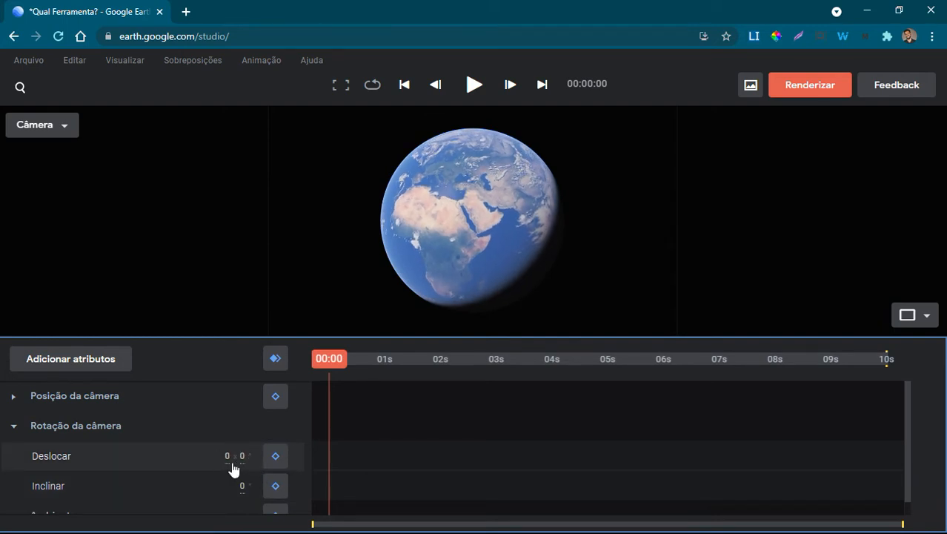
pyautogui.moveTo(238, 485); pyautogui.dragTo(214, 490)
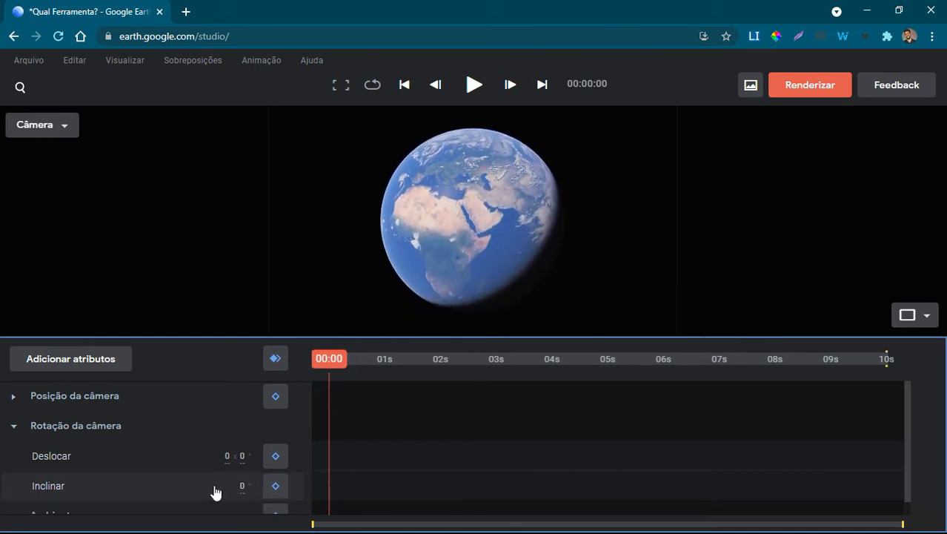
pyautogui.scroll(-1, 211, 490)
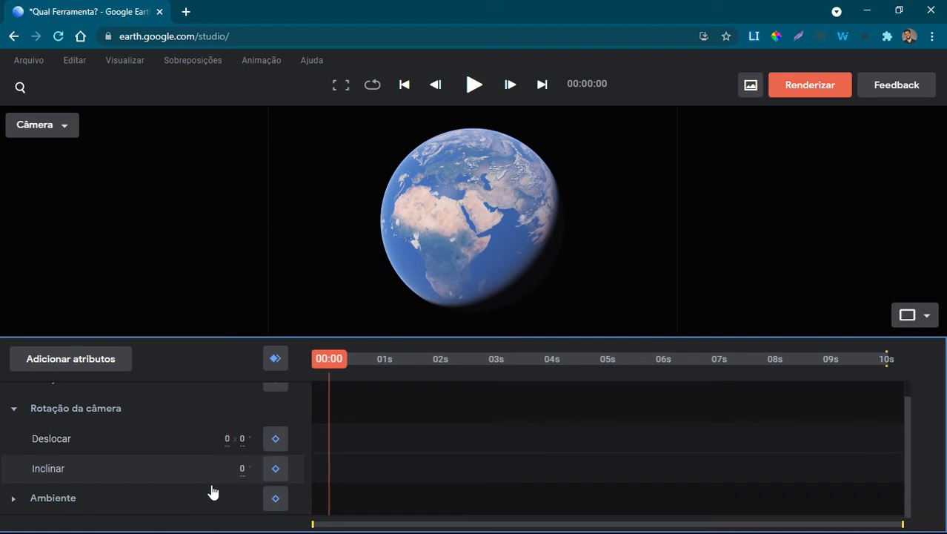
# Step: Expand the Ambiente group and toggle Nuvens between Ocultar and Mostrar, leaving it on Mostrar
pyautogui.click(17, 415)
pyautogui.click(13, 458)
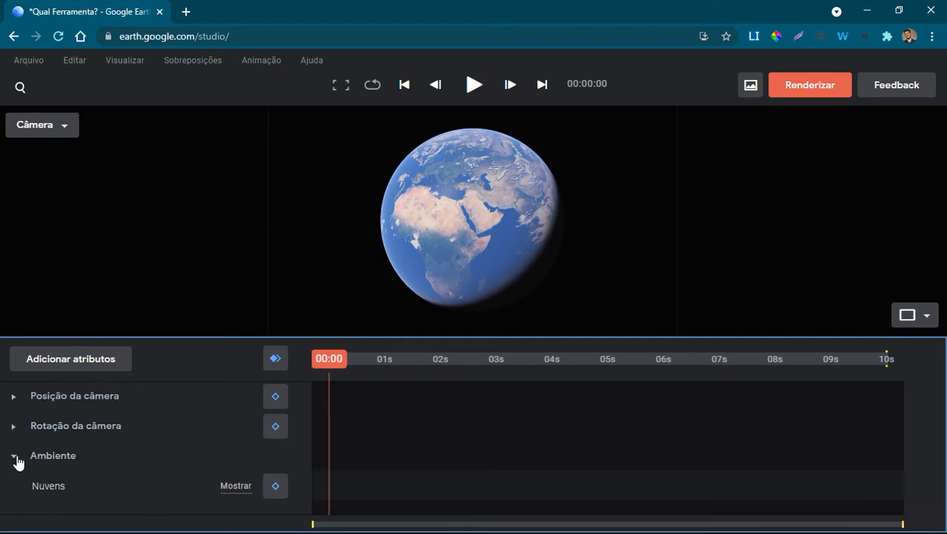
pyautogui.click(227, 491)
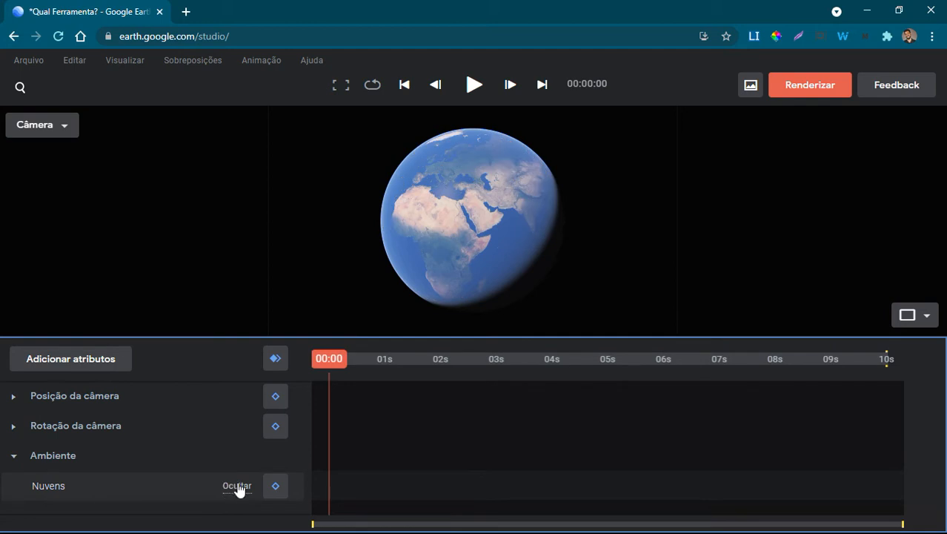
pyautogui.click(237, 489)
pyautogui.click(237, 488)
pyautogui.click(239, 490)
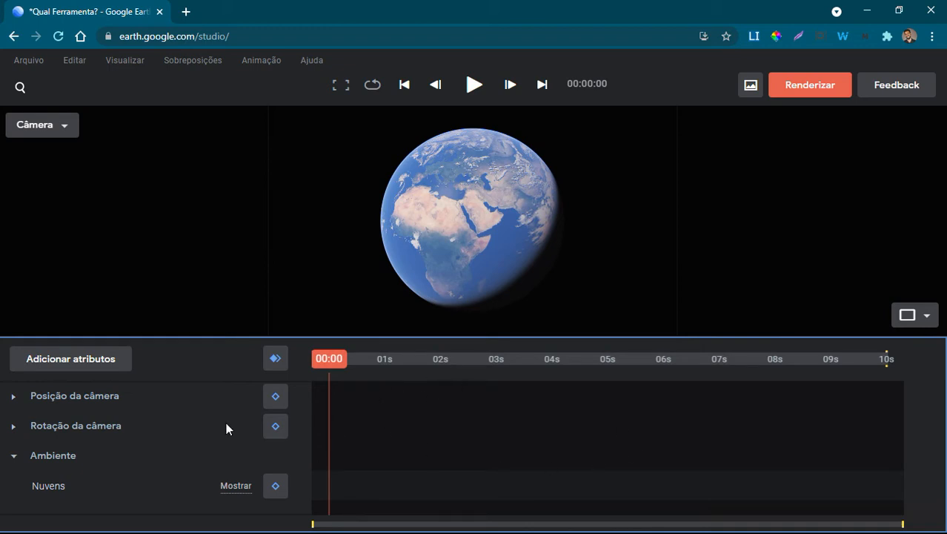
# Step: Expand Posição da câmera and take the camera to Pelourinho, Salvador, from the recent place searches
pyautogui.click(13, 396)
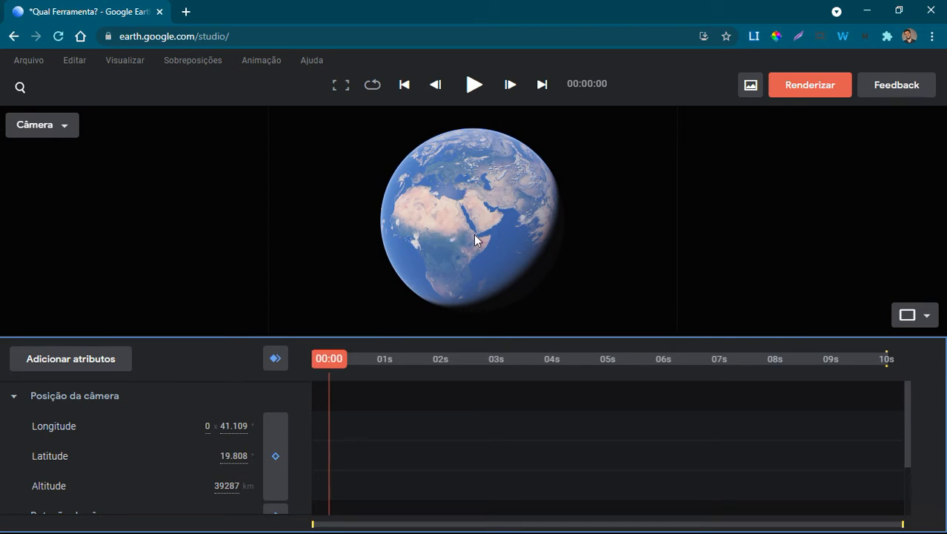
pyautogui.click(21, 90)
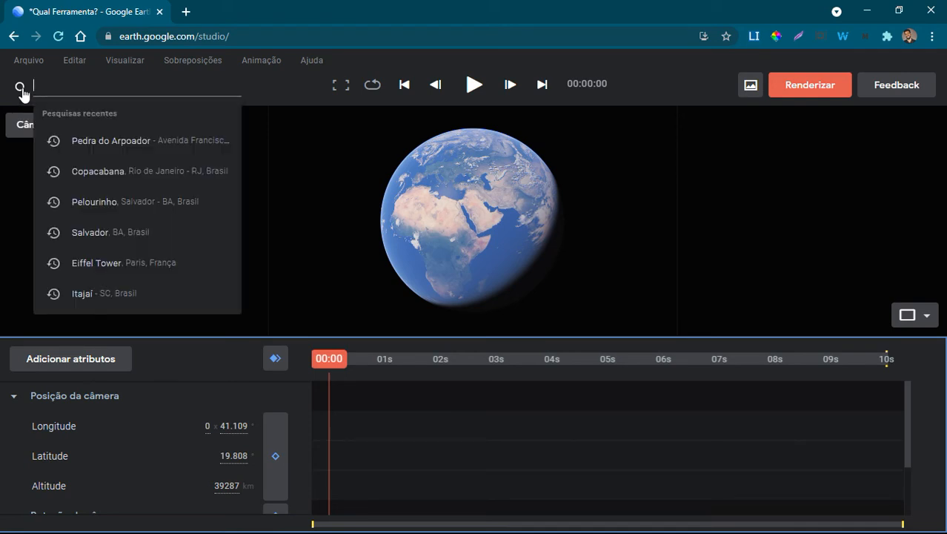
pyautogui.click(107, 200)
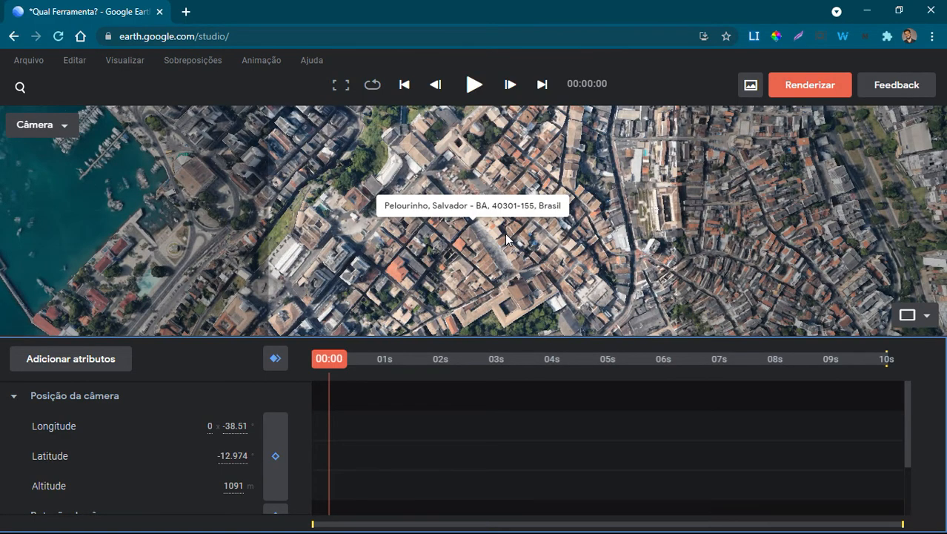
# Step: Fine-tune the camera above Pelourinho by trying the longitude and latitude values and setting the altitude to about 1030 m
pyautogui.scroll(-3, 506, 235)
pyautogui.scroll(3, 507, 235)
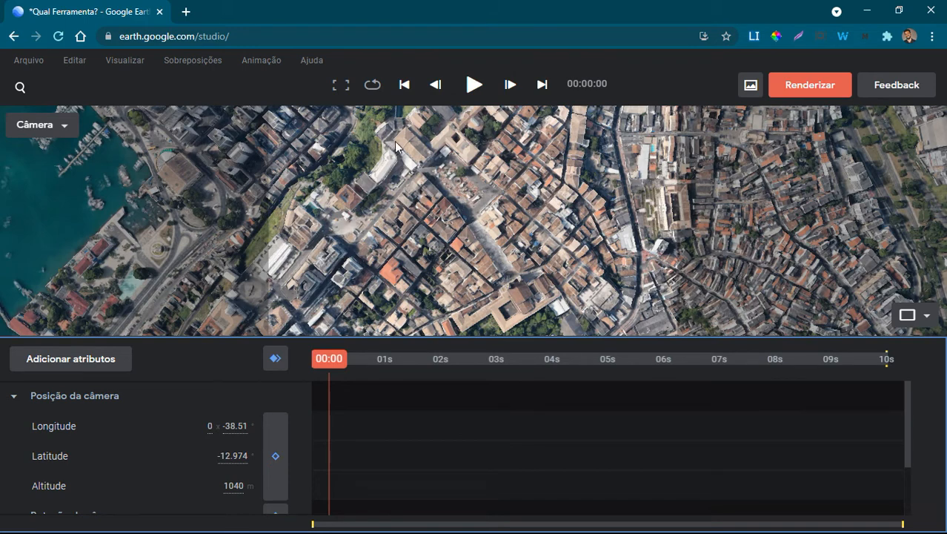
pyautogui.moveTo(235, 425); pyautogui.dragTo(194, 426)
pyautogui.moveTo(239, 455); pyautogui.dragTo(169, 449)
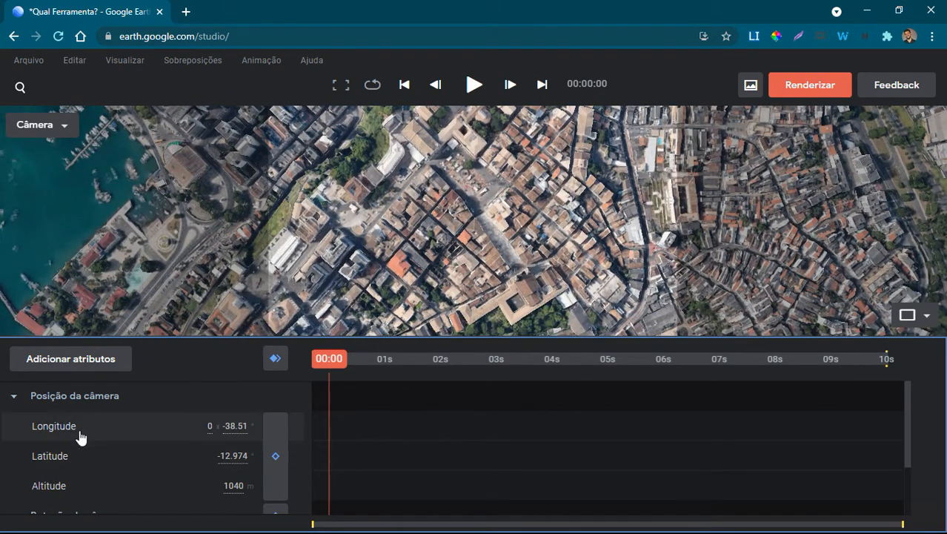
pyautogui.moveTo(234, 485)
pyautogui.mouseDown()
pyautogui.moveTo(270, 491)
pyautogui.moveTo(218, 487)
pyautogui.moveTo(225, 485)
pyautogui.mouseUp()
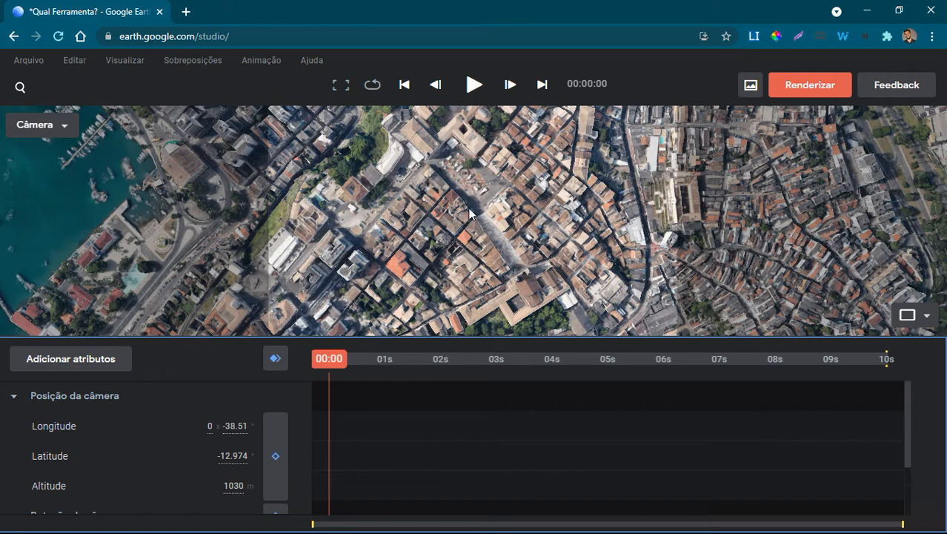
# Step: Lower the camera to about 242 m above Pelourinho's rooftops, and raise it to about 5261 m over the city
pyautogui.scroll(3, 469, 211)
pyautogui.scroll(3, 469, 211)
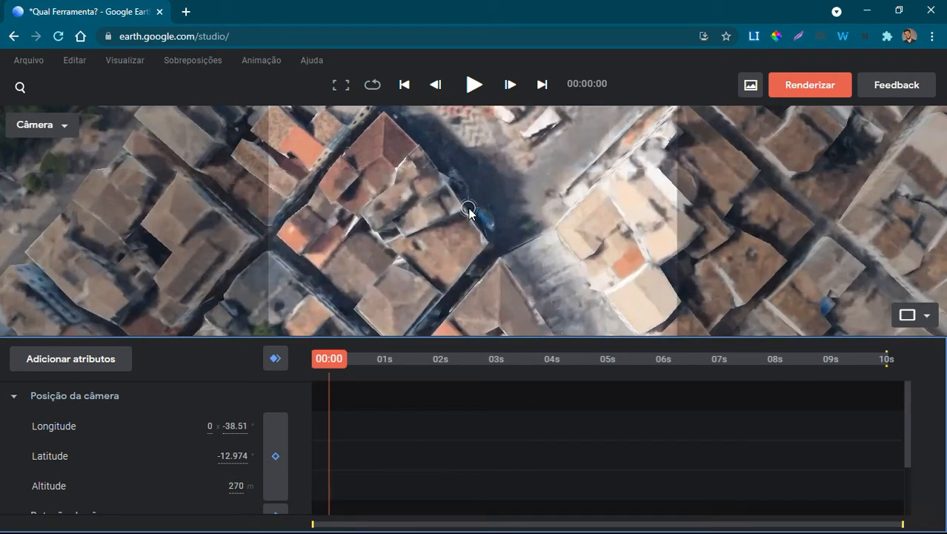
pyautogui.scroll(1, 469, 212)
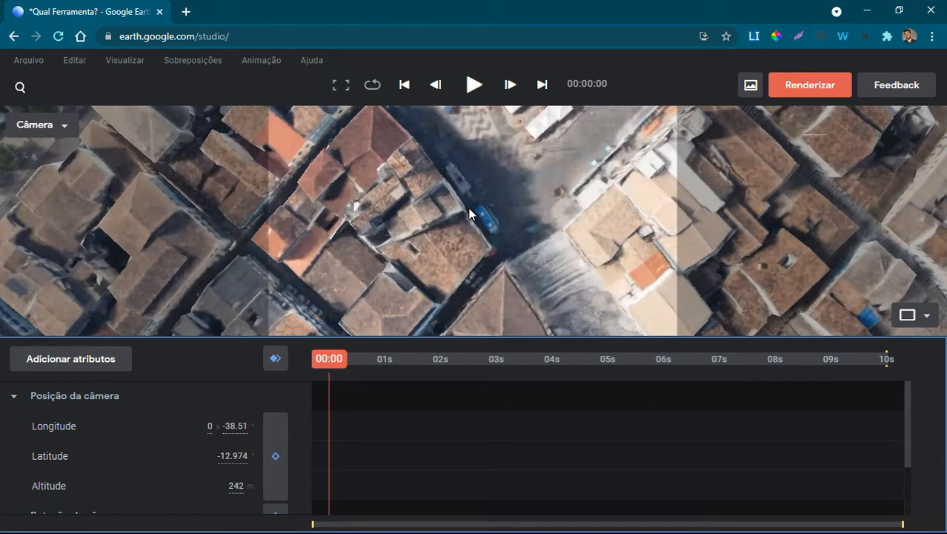
pyautogui.scroll(-5, 469, 211)
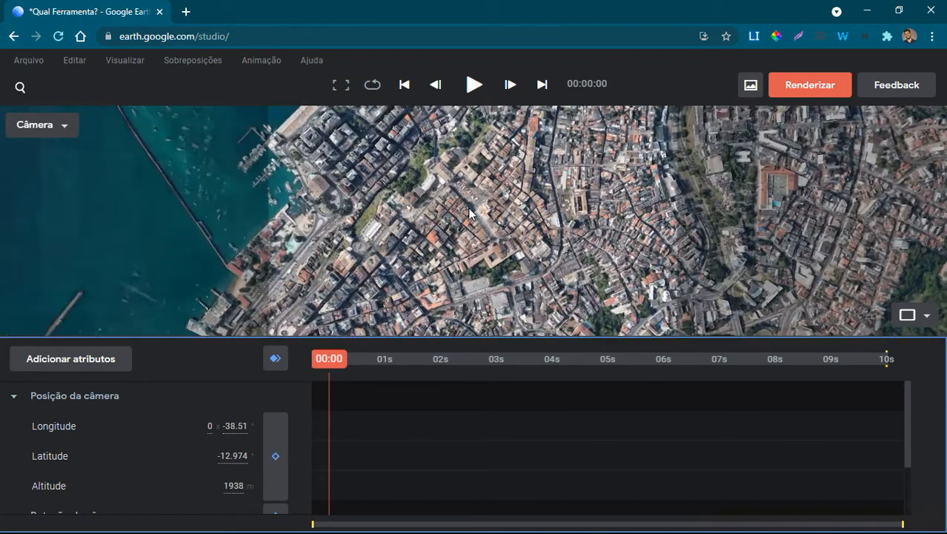
pyautogui.scroll(-3, 469, 211)
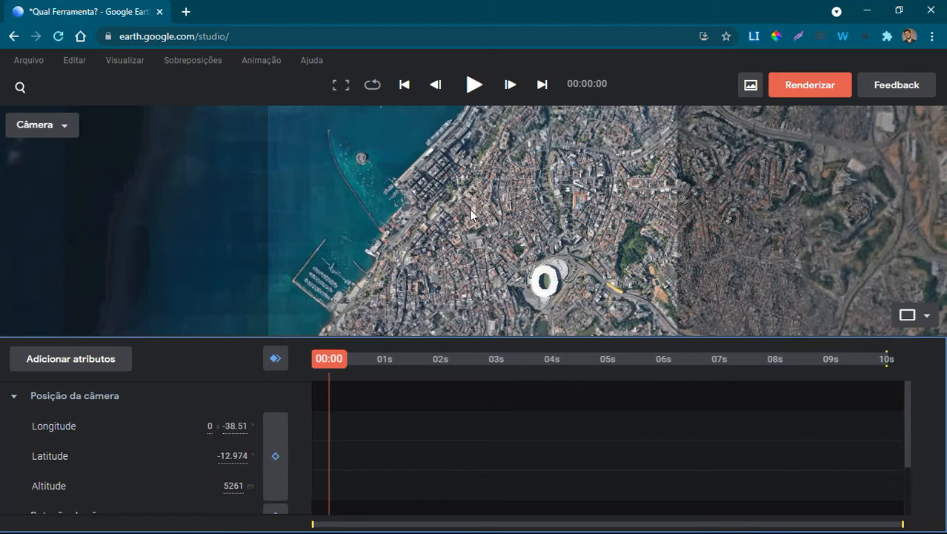
# Step: Move the camera beside the white stadium at about longitude -38.506°, latitude -12.979°, and set the altitude to about 1160 m
pyautogui.scroll(3, 471, 214)
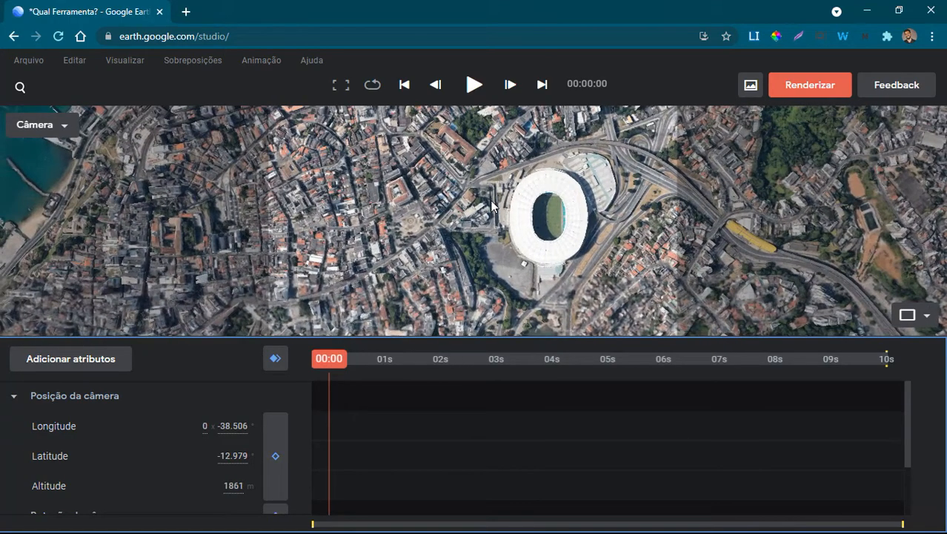
pyautogui.scroll(2, 472, 215)
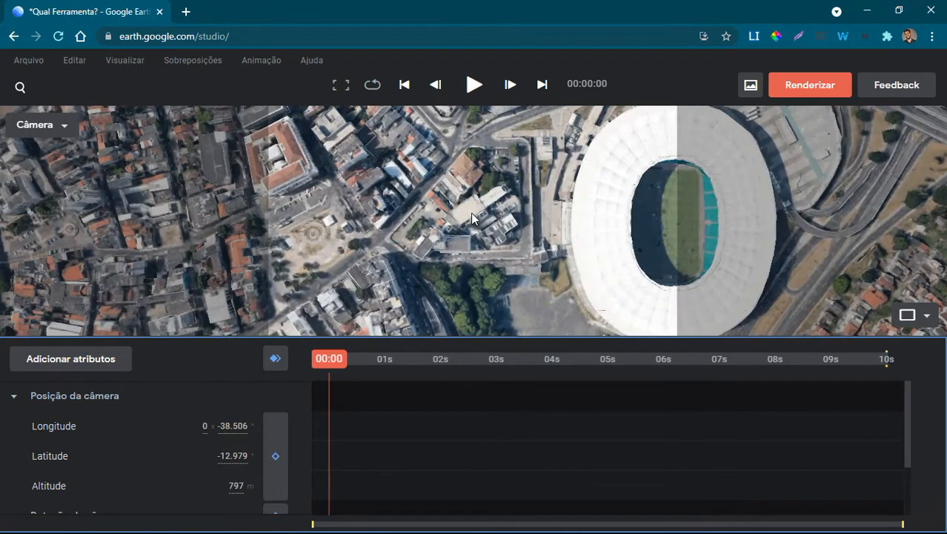
pyautogui.scroll(-2, 470, 213)
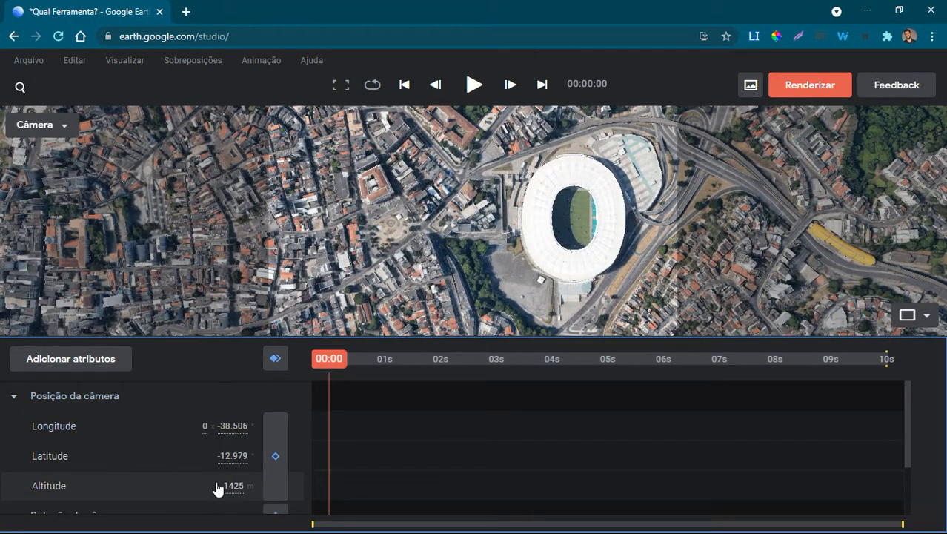
pyautogui.moveTo(235, 485); pyautogui.dragTo(194, 493)
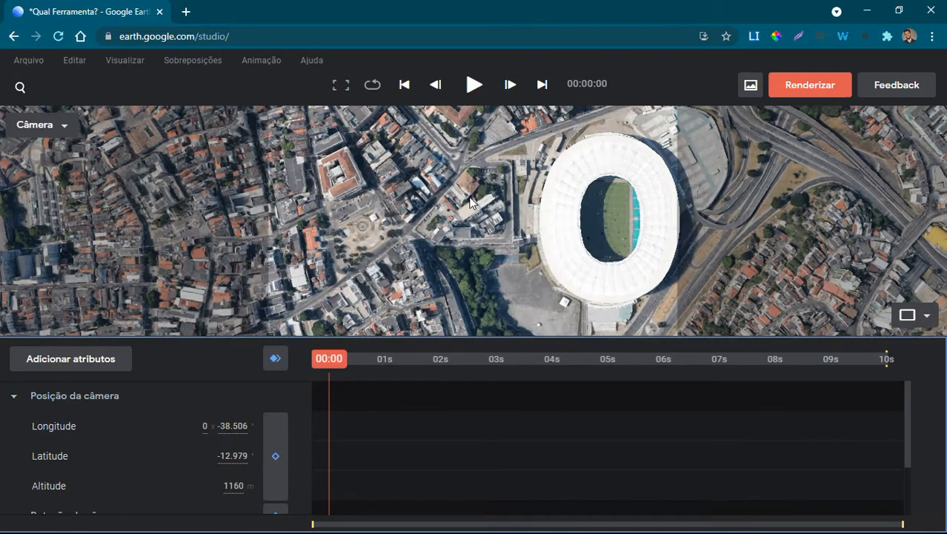
# Step: Move the camera closer to and farther from the ground beside the white stadium, ending at an altitude of about 1070 m
pyautogui.scroll(5, 470, 203)
pyautogui.scroll(-6, 470, 202)
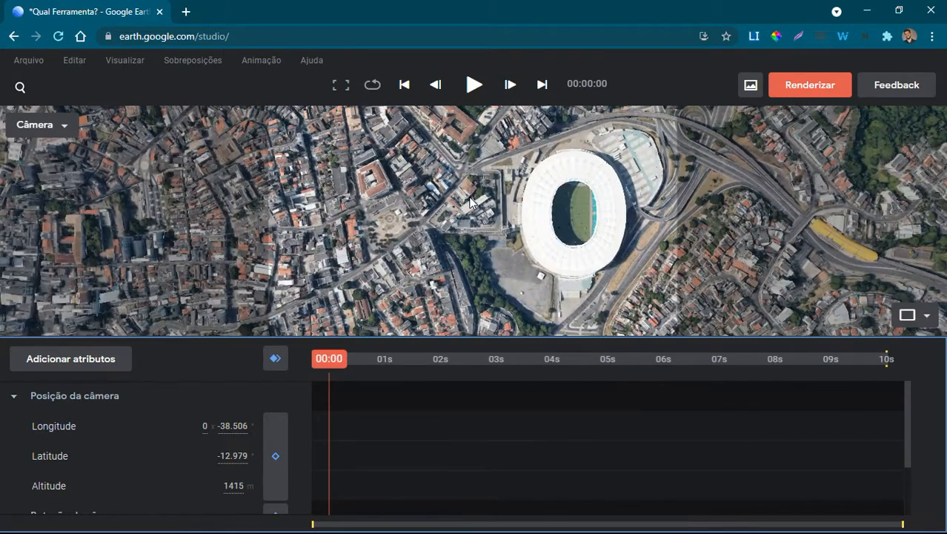
pyautogui.scroll(6, 456, 211)
pyautogui.scroll(-5, 456, 211)
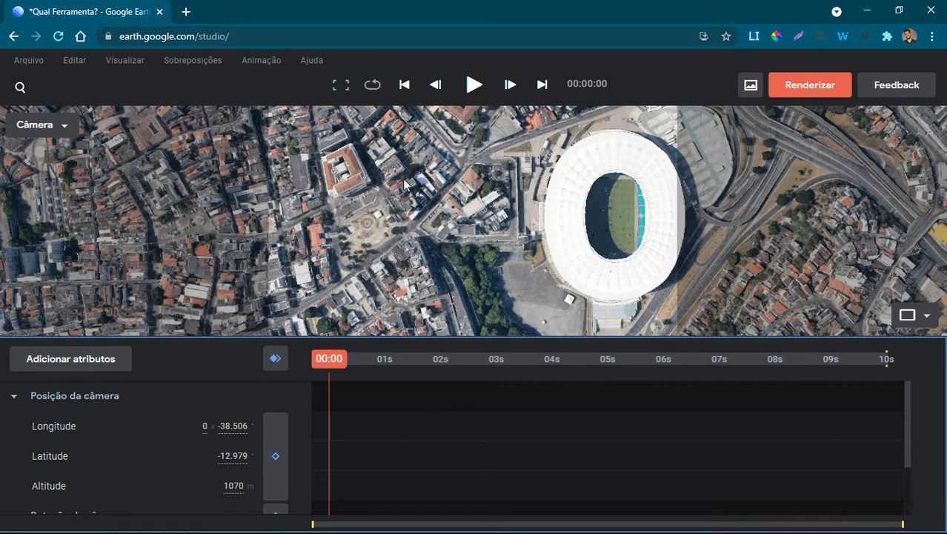
pyautogui.click(419, 229)
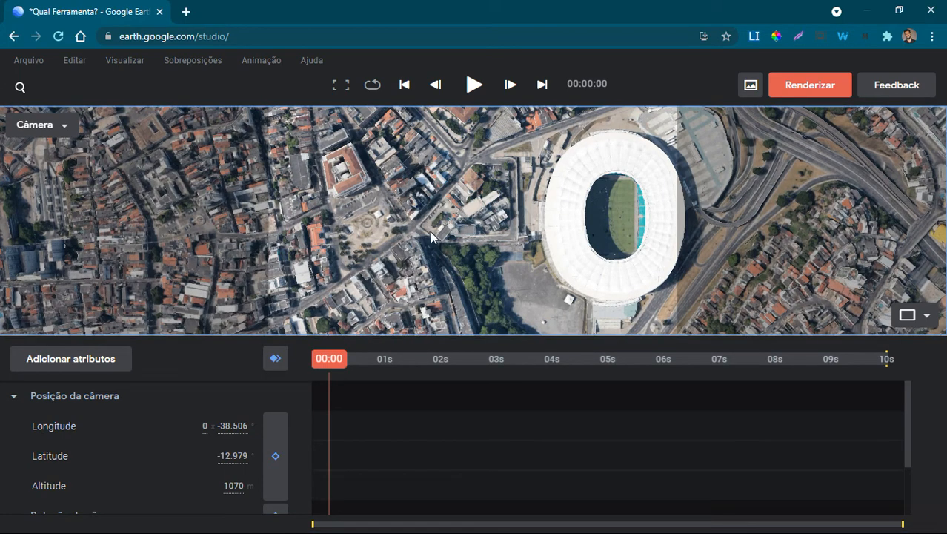
pyautogui.scroll(2, 429, 231)
pyautogui.scroll(-2, 430, 230)
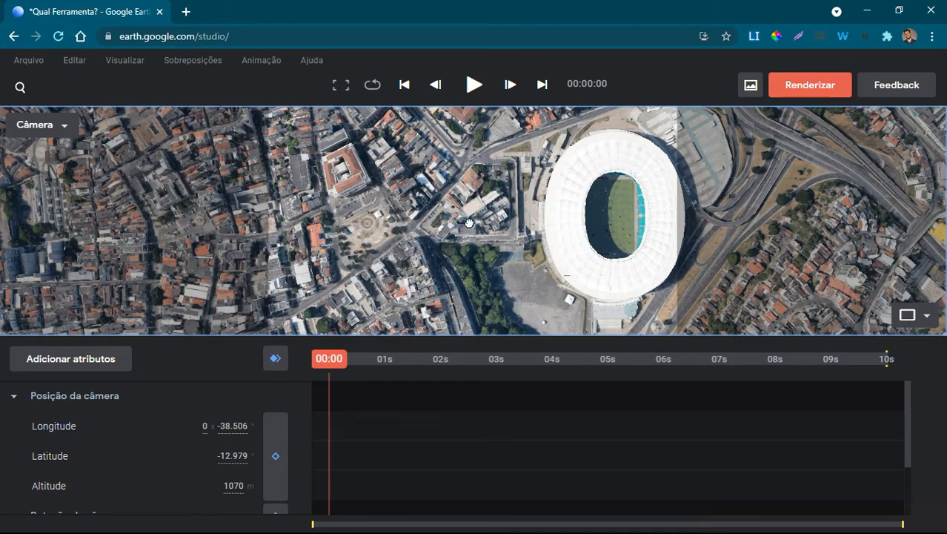
pyautogui.scroll(2, 469, 223)
# Step: Tilt the camera from the overhead view to an oblique view of the stadium and coastline, at about 406 m altitude
pyautogui.keyDown('shift'); pyautogui.moveTo(472, 205); pyautogui.dragTo(470, 287); pyautogui.keyUp('shift')
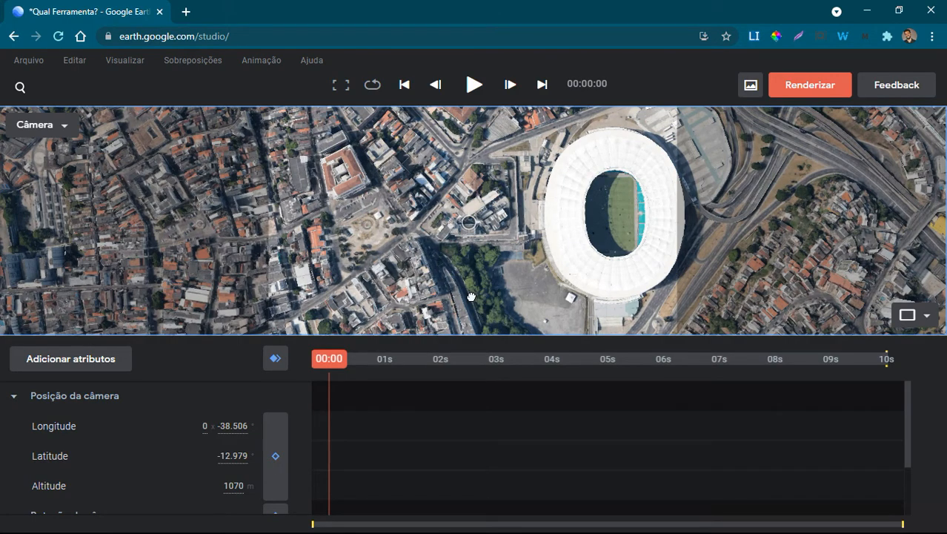
pyautogui.keyDown('shift'); pyautogui.moveTo(471, 298); pyautogui.dragTo(482, 281); pyautogui.keyUp('shift')
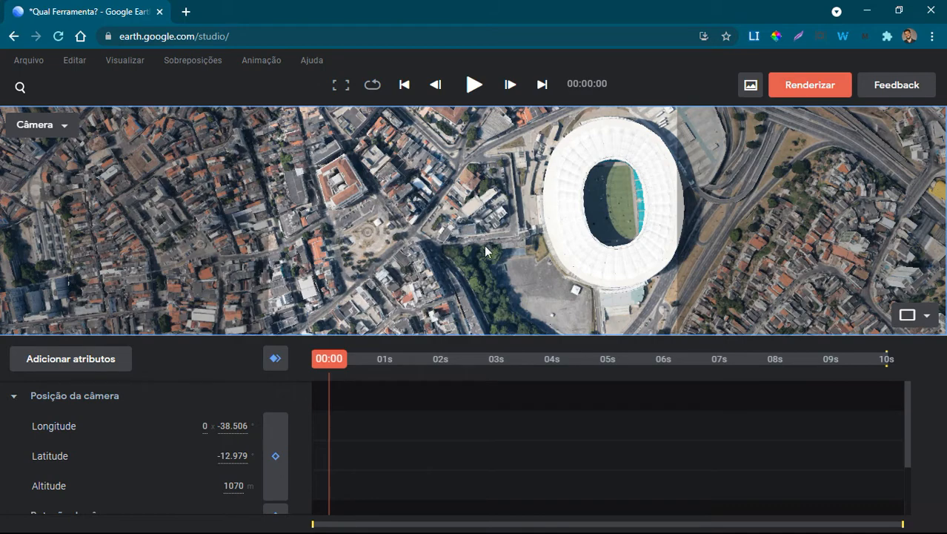
pyautogui.scroll(1, 546, 289)
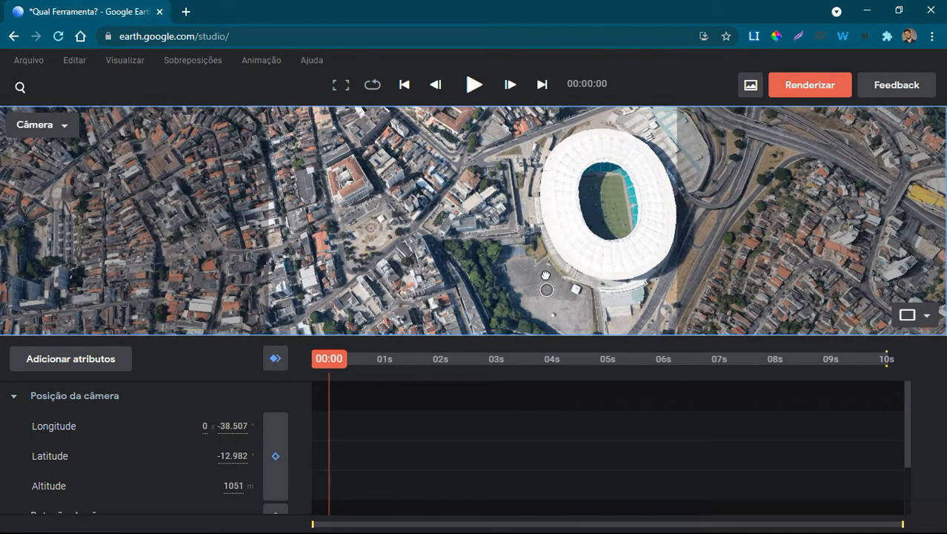
pyautogui.keyDown('shift'); pyautogui.moveTo(546, 276); pyautogui.dragTo(545, 195); pyautogui.keyUp('shift')
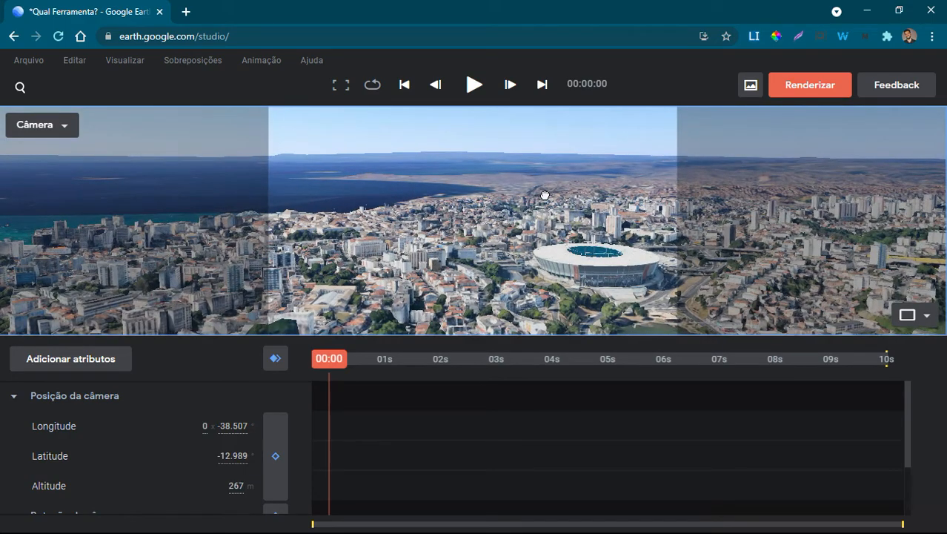
pyautogui.keyDown('shift'); pyautogui.moveTo(544, 195); pyautogui.dragTo(546, 214); pyautogui.keyUp('shift')
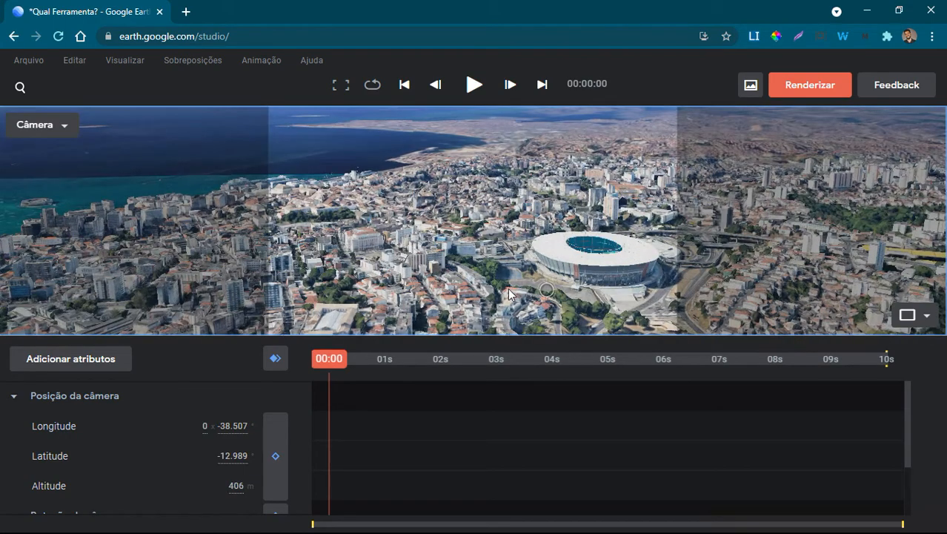
# Step: Fly the camera in close to the tree-lined buildings beside the stadium, at about 128 m altitude
pyautogui.scroll(3, 508, 288)
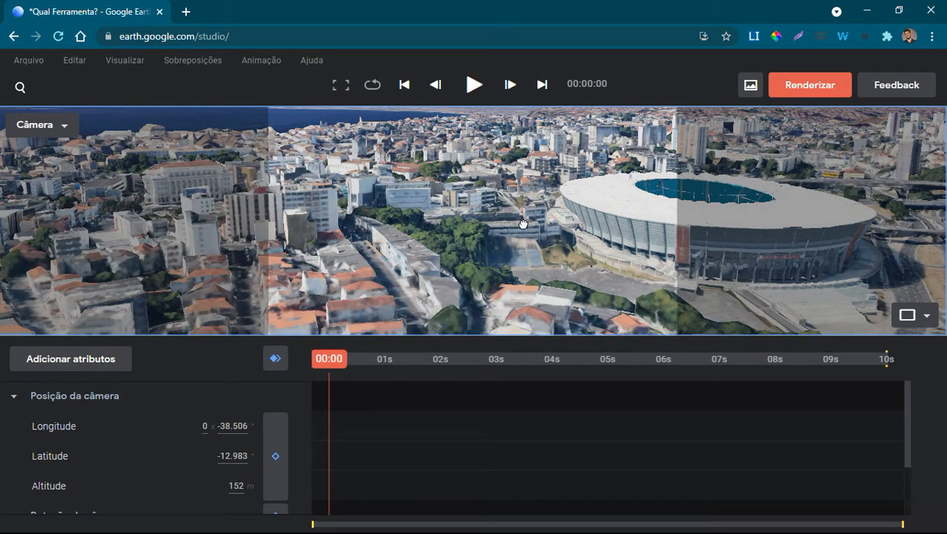
pyautogui.moveTo(511, 214); pyautogui.dragTo(529, 223)
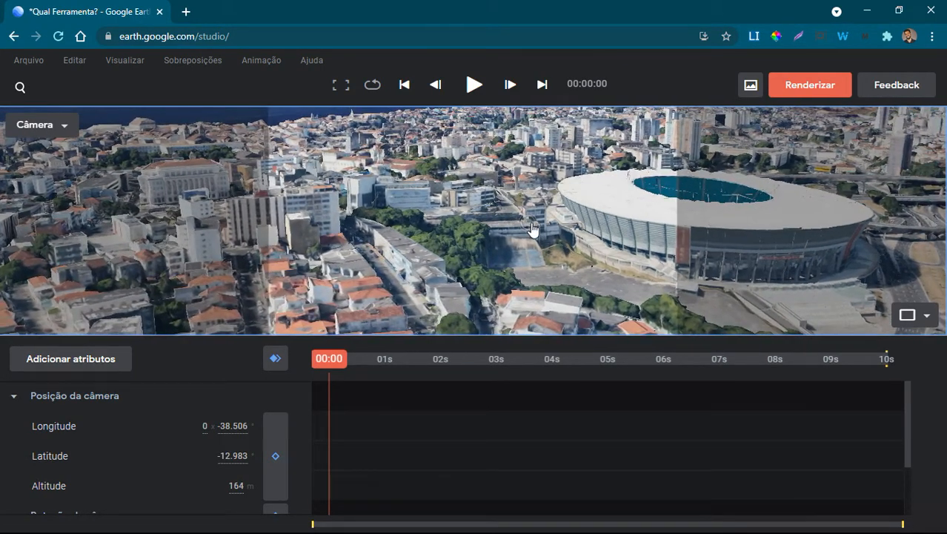
pyautogui.scroll(3, 433, 213)
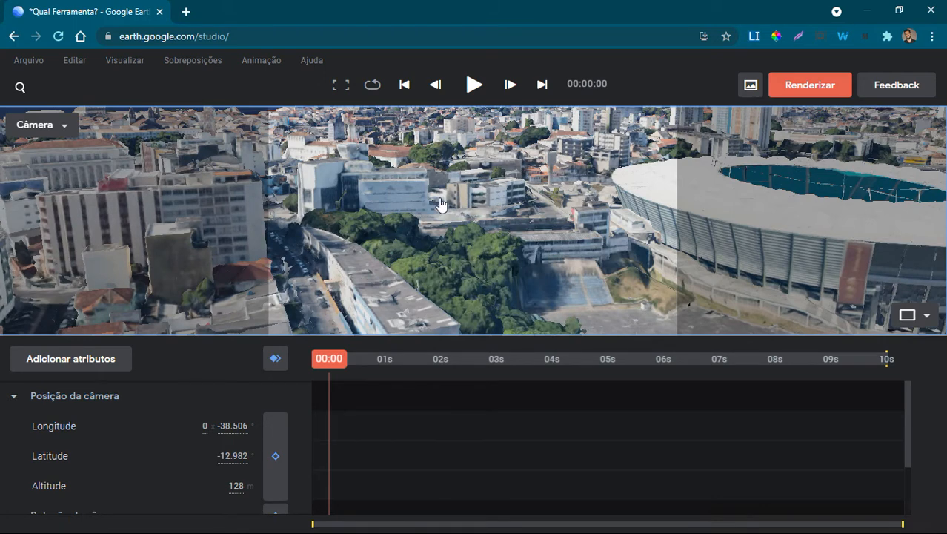
# Step: Bring the camera back to an overhead view above the red-roofed courtyard building near the stadium, at about 453 m altitude
pyautogui.scroll(-10, 459, 193)
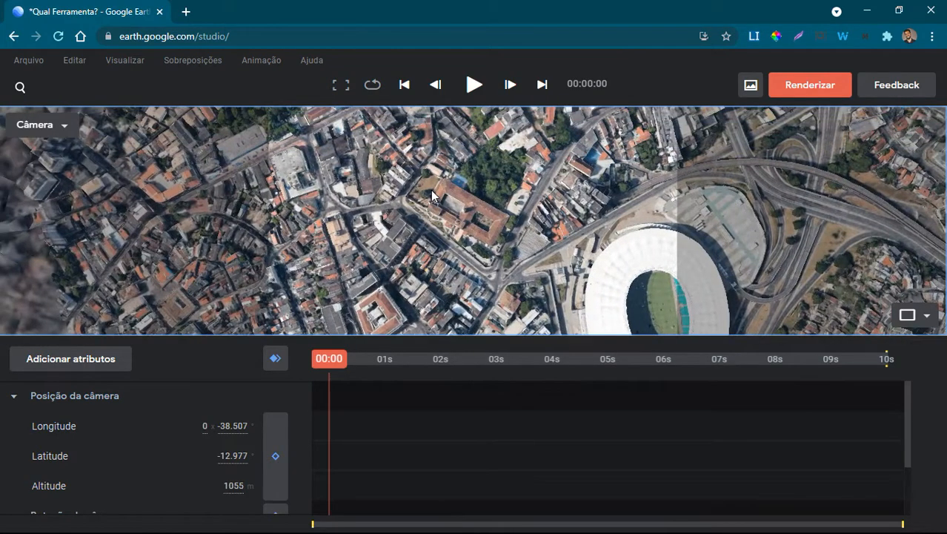
pyautogui.scroll(3, 478, 271)
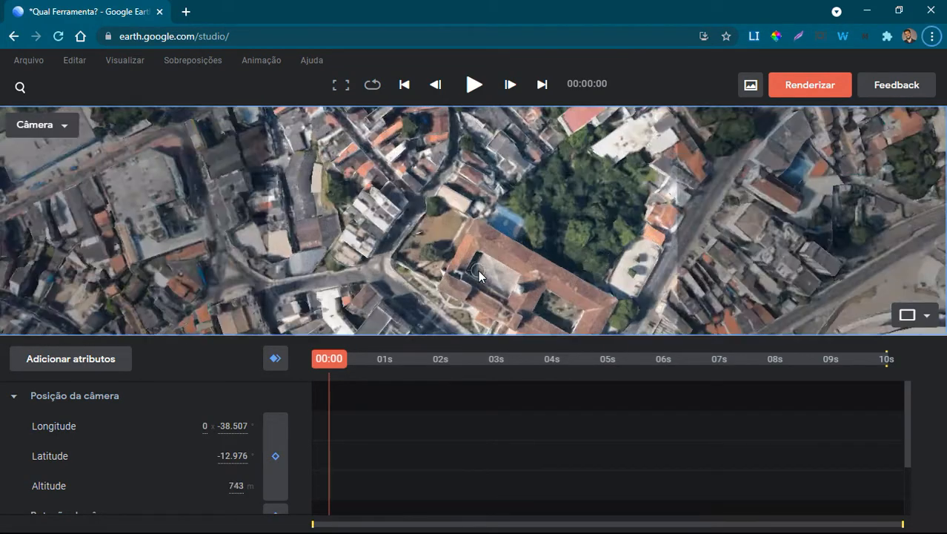
pyautogui.scroll(4, 478, 271)
pyautogui.moveTo(436, 276); pyautogui.dragTo(457, 221)
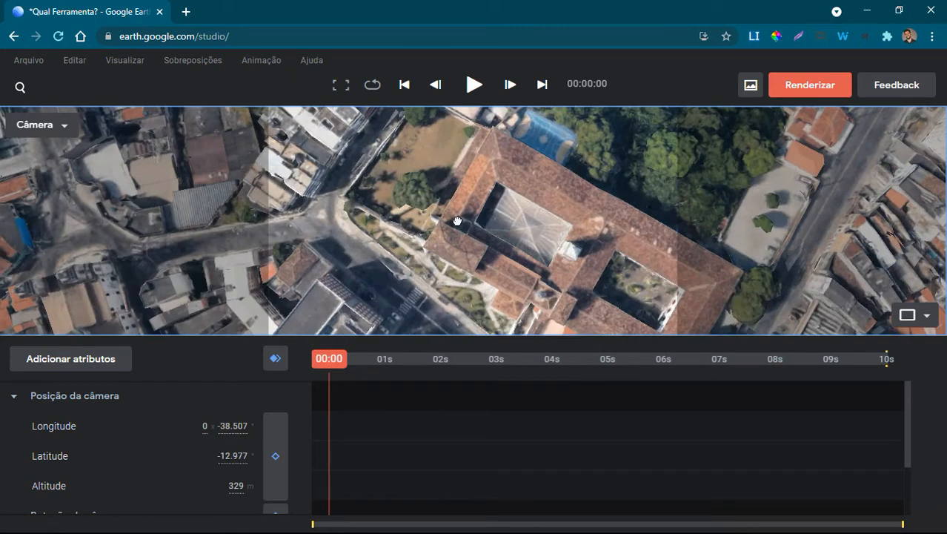
pyautogui.moveTo(457, 221)
pyautogui.keyDown('shift'); pyautogui.mouseDown()
pyautogui.moveTo(450, 183)
pyautogui.moveTo(446, 265)
pyautogui.mouseUp(); pyautogui.keyUp('shift')
pyautogui.scroll(-3, 446, 266)
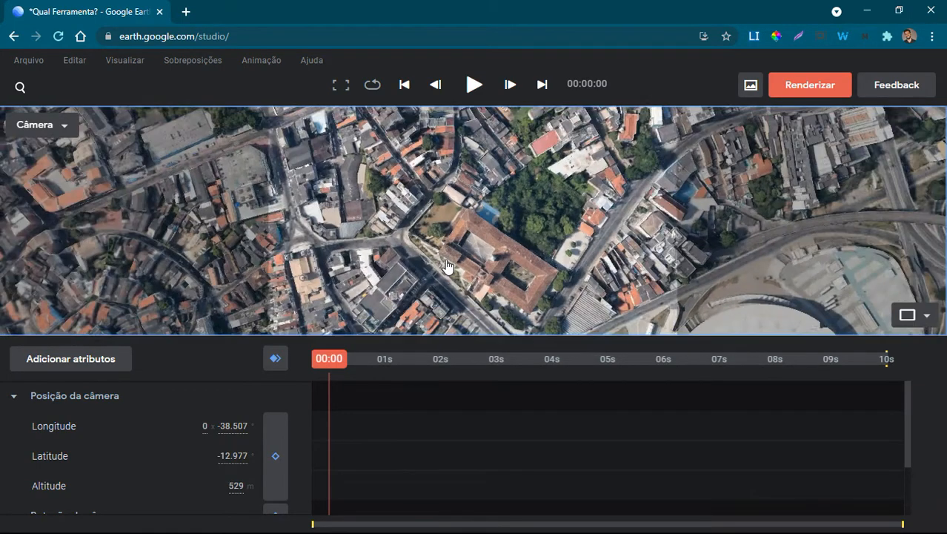
pyautogui.scroll(1, 456, 262)
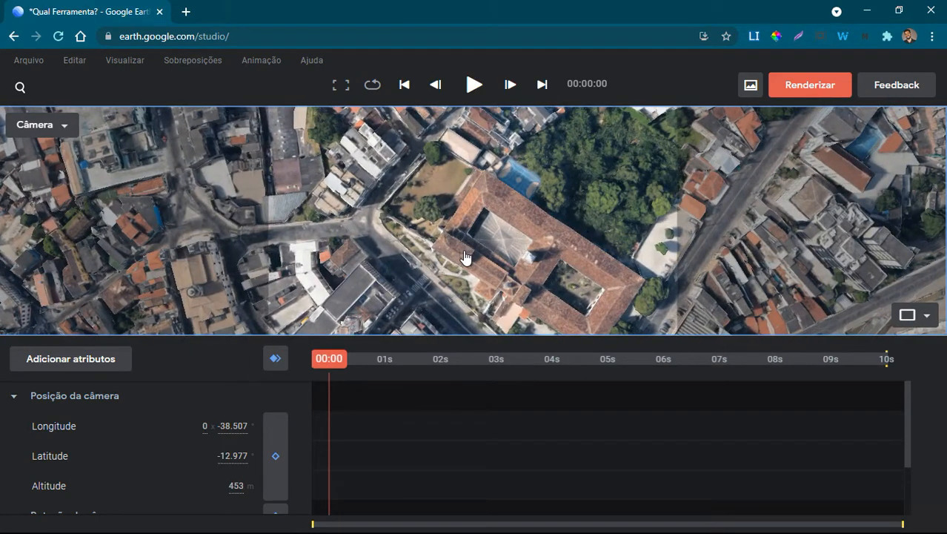
# Step: Tilt and orbit the camera around the red-roofed courtyard building, ending at about 425 m altitude
pyautogui.moveTo(462, 265)
pyautogui.keyDown('shift'); pyautogui.mouseDown()
pyautogui.moveTo(466, 163)
pyautogui.moveTo(474, 273)
pyautogui.mouseUp(); pyautogui.keyUp('shift')
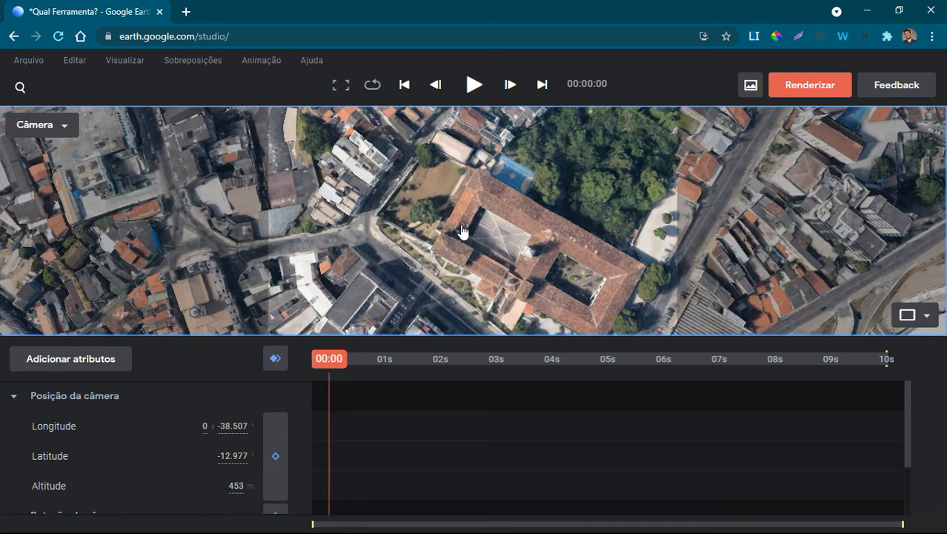
pyautogui.keyDown('shift'); pyautogui.moveTo(458, 224); pyautogui.dragTo(467, 206); pyautogui.keyUp('shift')
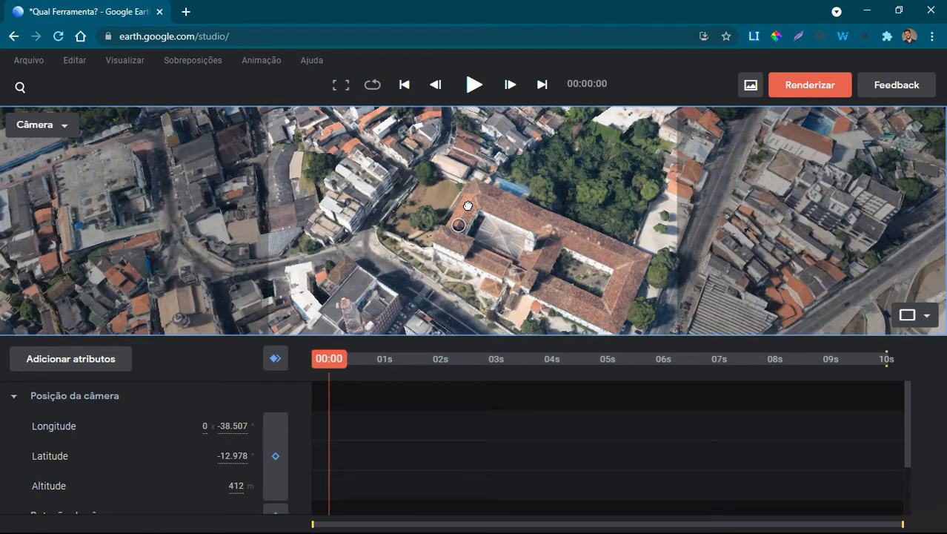
pyautogui.keyDown('shift'); pyautogui.moveTo(468, 206); pyautogui.dragTo(355, 130); pyautogui.keyUp('shift')
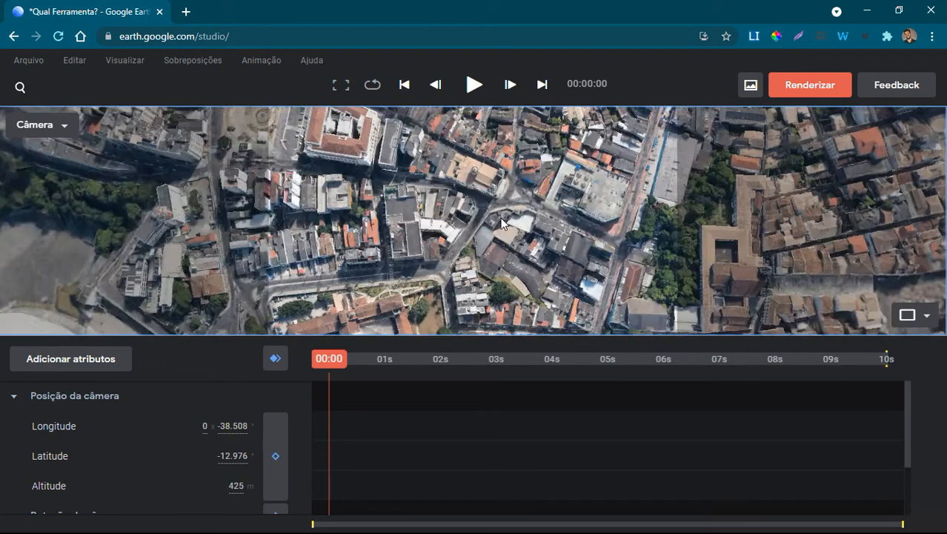
# Step: Pull the camera back over the city and move it above the dense rooftops at about longitude -38.505°, latitude -12.975°, altitude 455 m
pyautogui.scroll(-5, 512, 212)
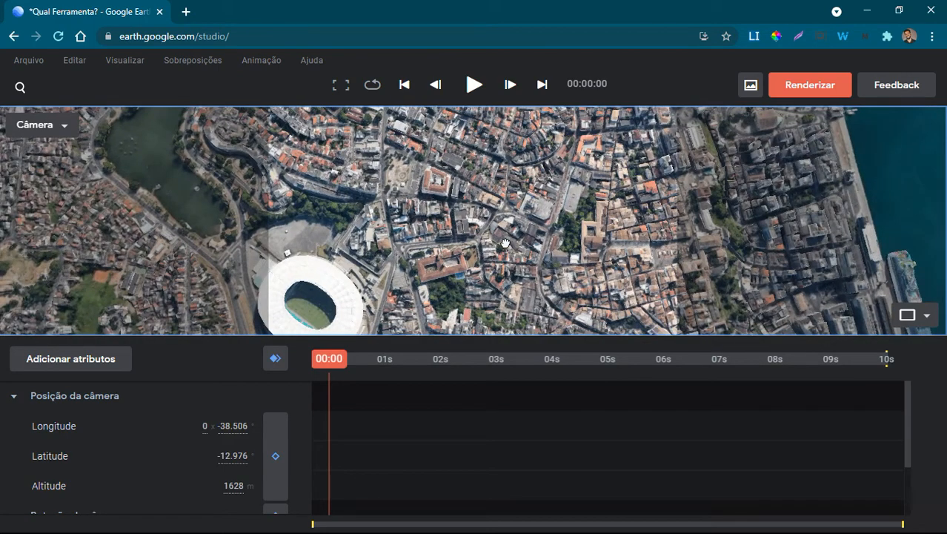
pyautogui.moveTo(505, 244); pyautogui.dragTo(523, 133)
pyautogui.moveTo(480, 225); pyautogui.dragTo(450, 239)
pyautogui.scroll(5, 463, 216)
pyautogui.scroll(-2, 481, 195)
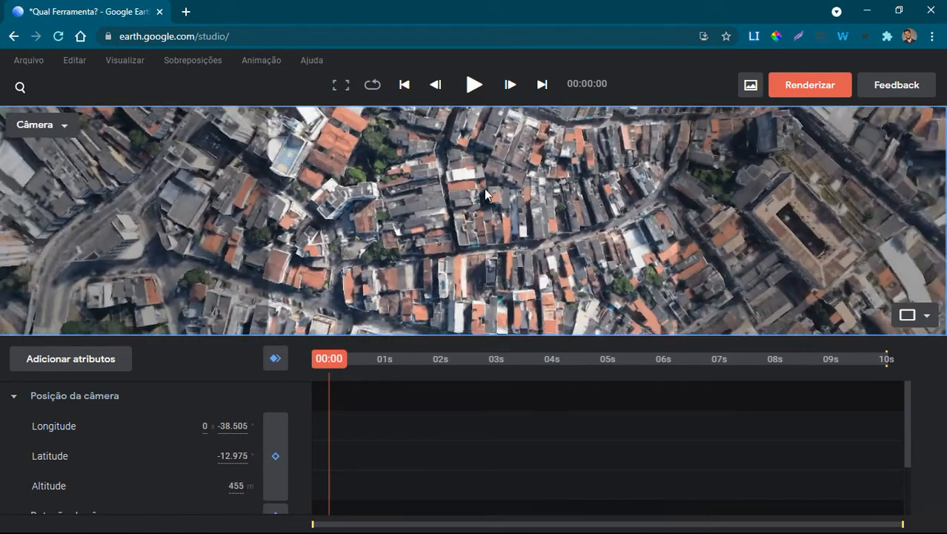
# Step: Position the camera above the street by the terraced gardens, looking straight down from about 452 m altitude
pyautogui.scroll(-2, 485, 195)
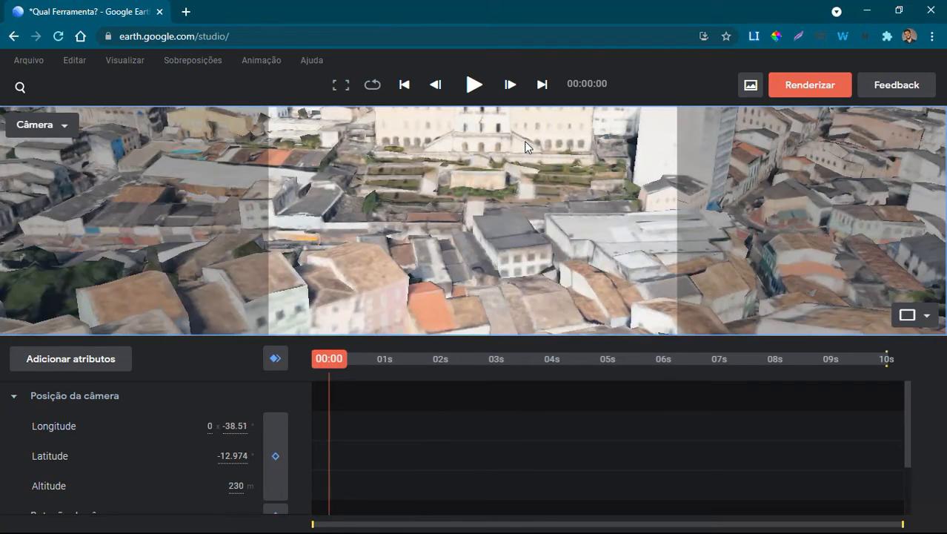
pyautogui.moveTo(525, 146); pyautogui.dragTo(443, 178)
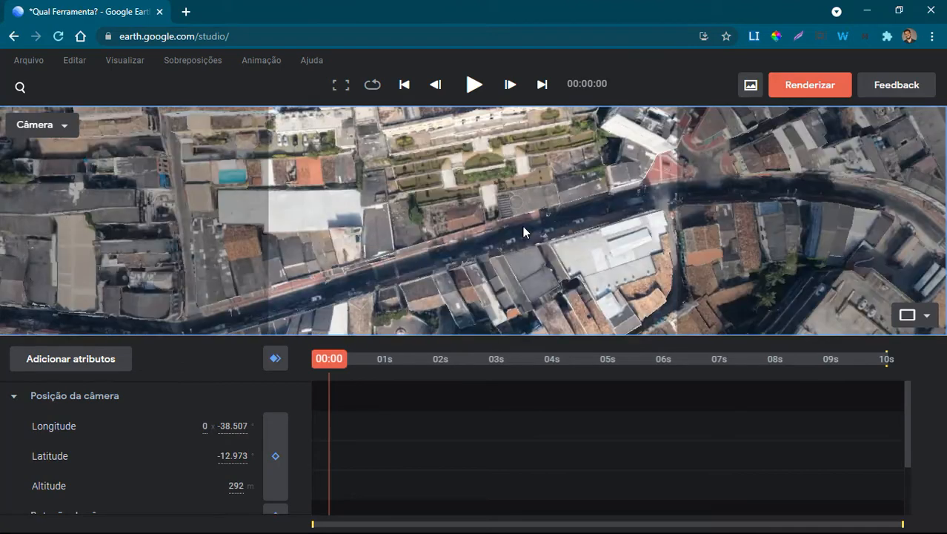
pyautogui.scroll(-2, 522, 226)
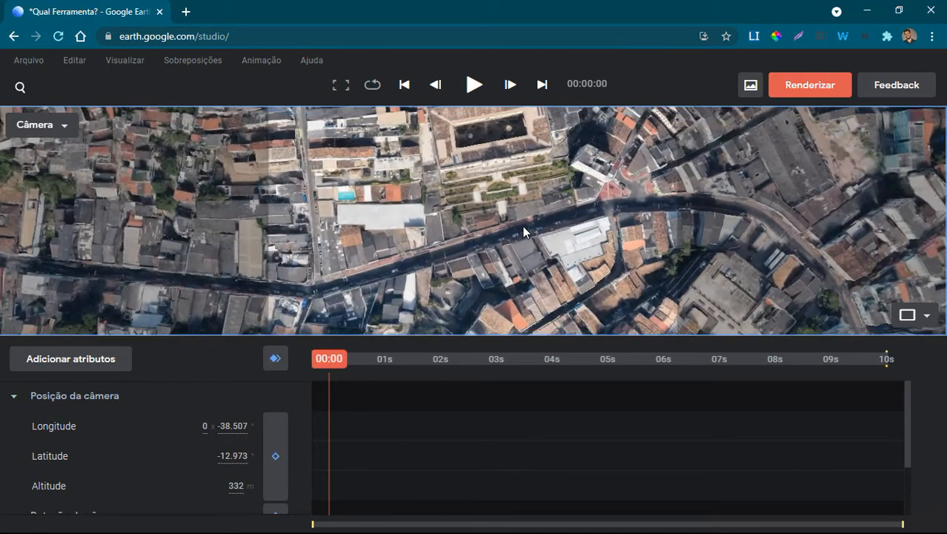
# Step: Search for "eif" and take the camera to the Eiffel Tower in Paris from the suggestions
pyautogui.click(21, 88)
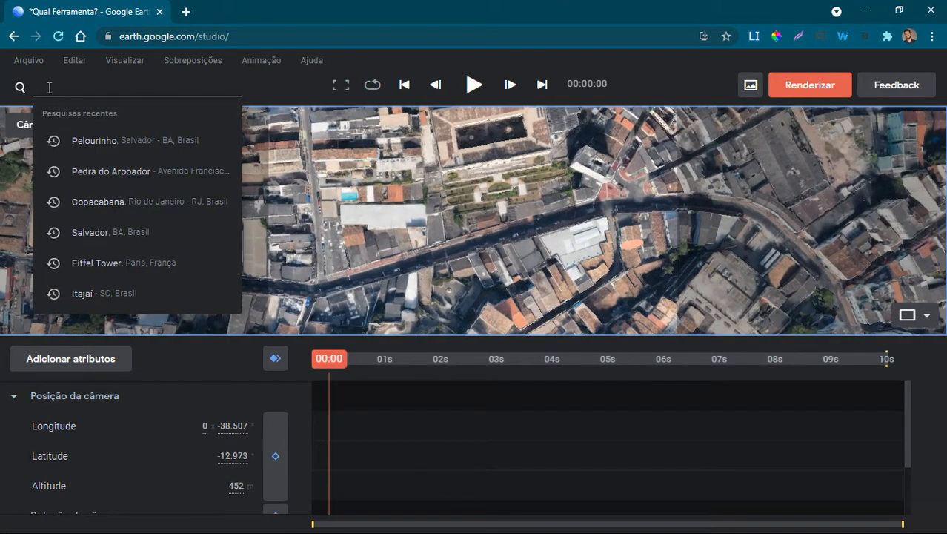
pyautogui.write('ef')
pyautogui.press('BackSpace')
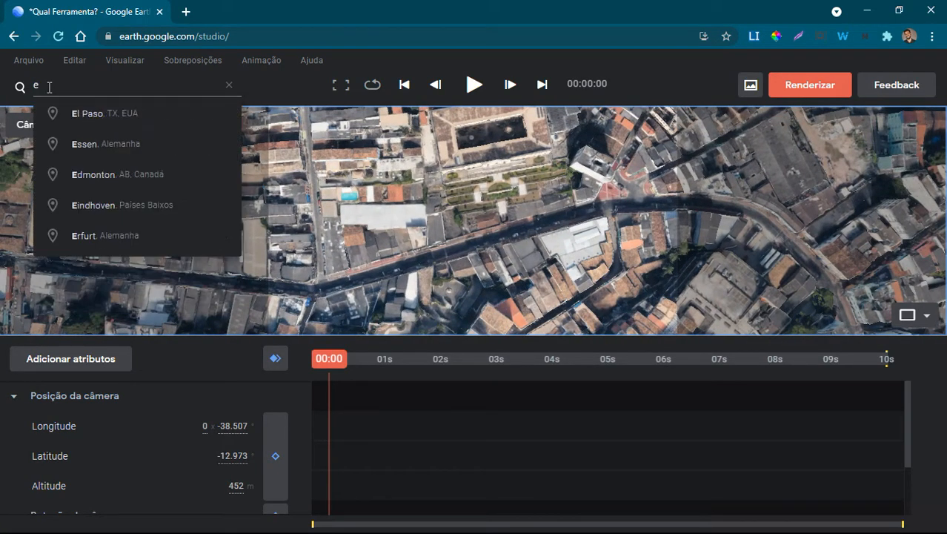
pyautogui.write('if')
pyautogui.press('Down')
pyautogui.press('Return')
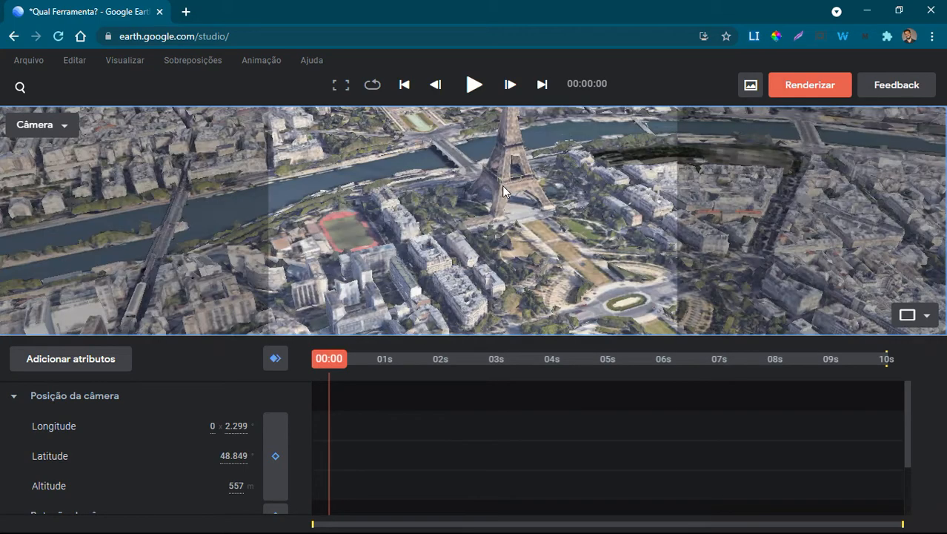
# Step: Reframe the Eiffel Tower by turning the camera, pulling back to about 966 m, and closing in to about 496 m altitude
pyautogui.moveTo(505, 209); pyautogui.dragTo(491, 254)
pyautogui.scroll(-5, 491, 254)
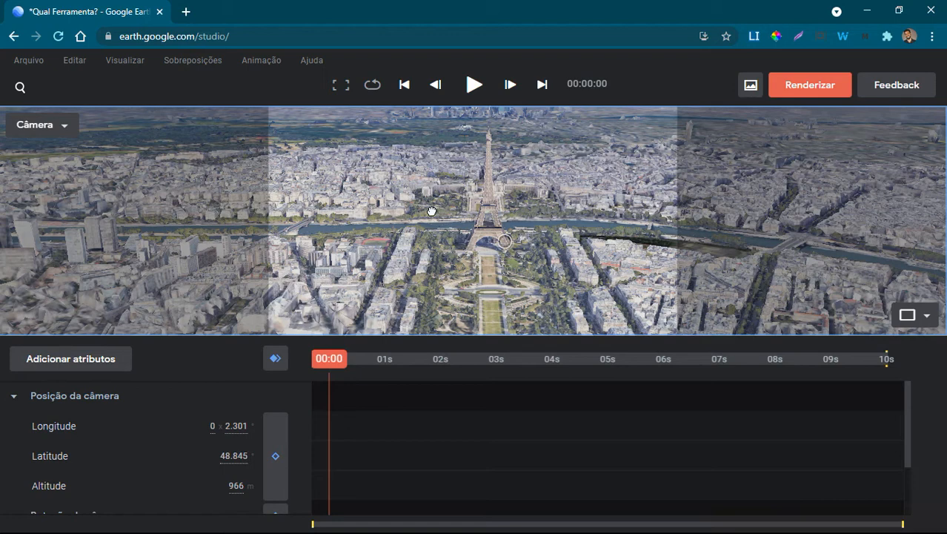
pyautogui.scroll(3, 431, 211)
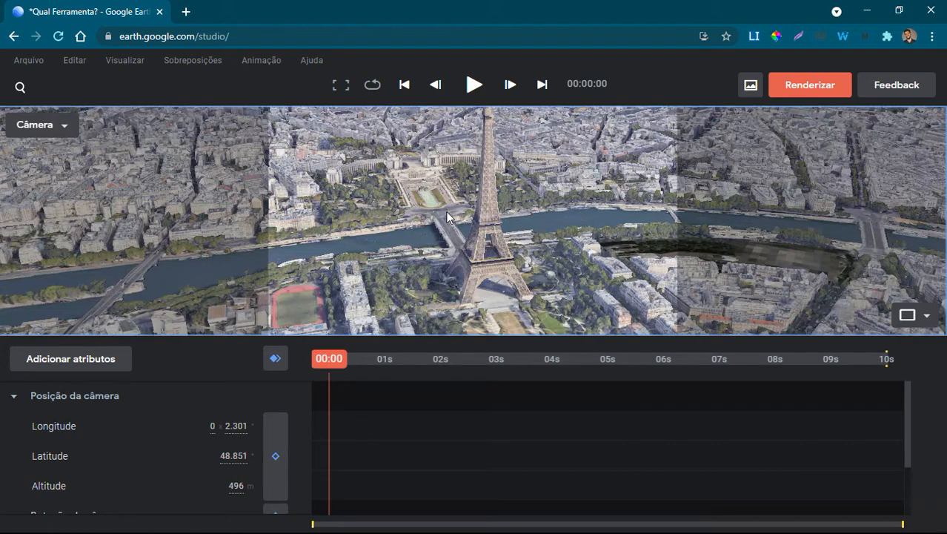
# Step: Orbit and tilt the camera to frame the whole Eiffel Tower against the horizon, at about 270 m altitude, longitude 2.301°, latitude 48.85°
pyautogui.moveTo(447, 217); pyautogui.dragTo(505, 199, button='middle')
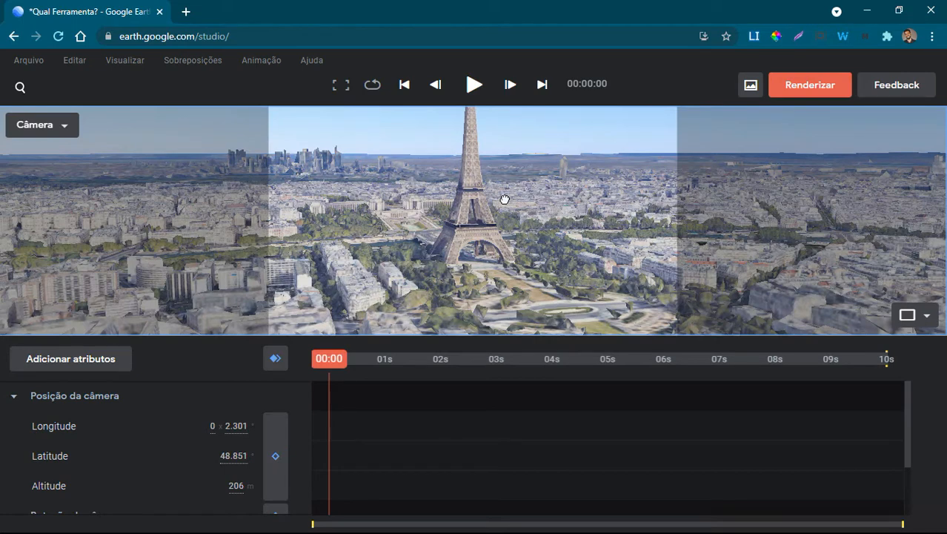
pyautogui.moveTo(504, 200); pyautogui.dragTo(507, 211, button='middle')
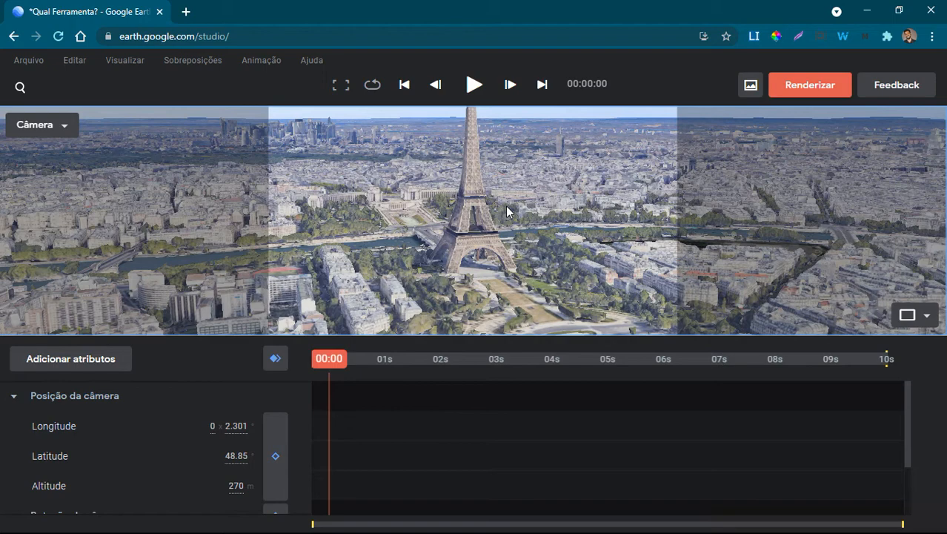
pyautogui.moveTo(506, 205); pyautogui.dragTo(523, 193, button='middle')
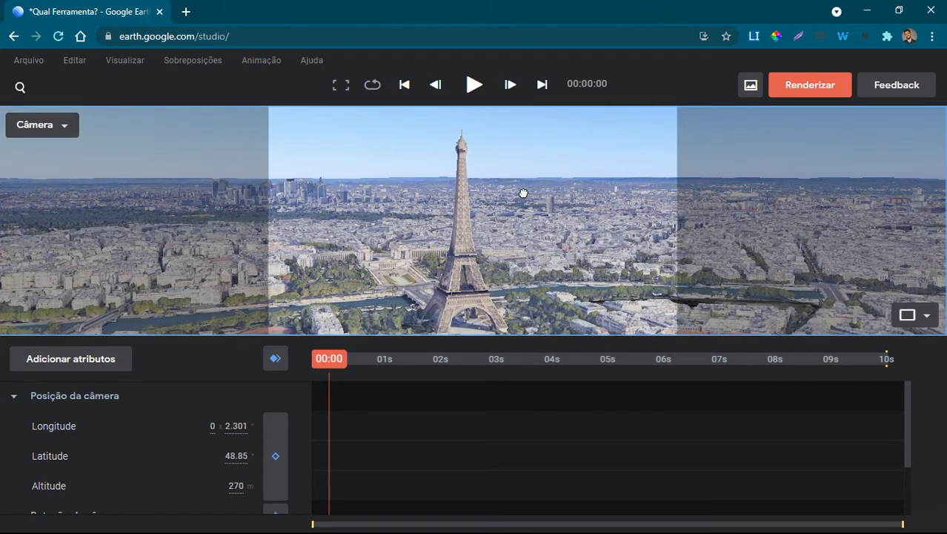
pyautogui.moveTo(524, 192); pyautogui.dragTo(517, 317, button='middle')
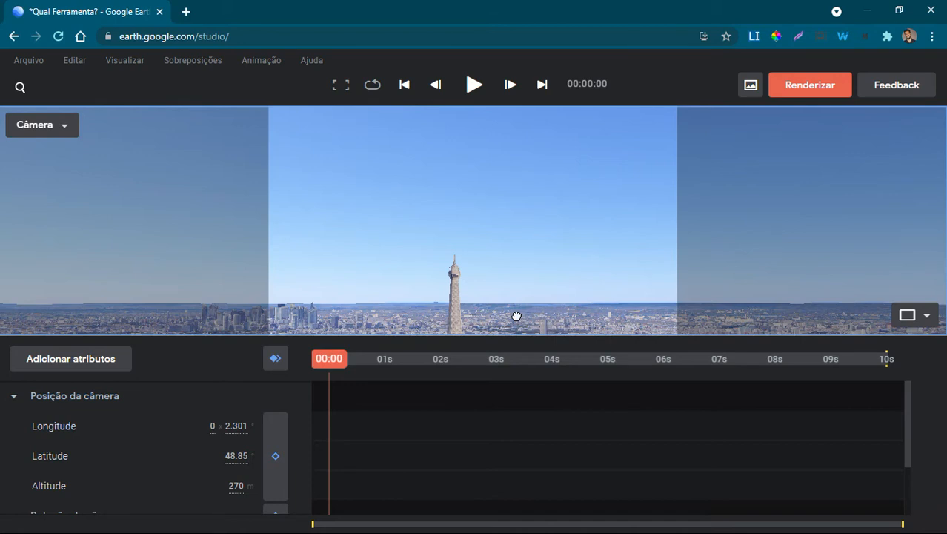
pyautogui.moveTo(516, 317); pyautogui.dragTo(532, 268, button='middle')
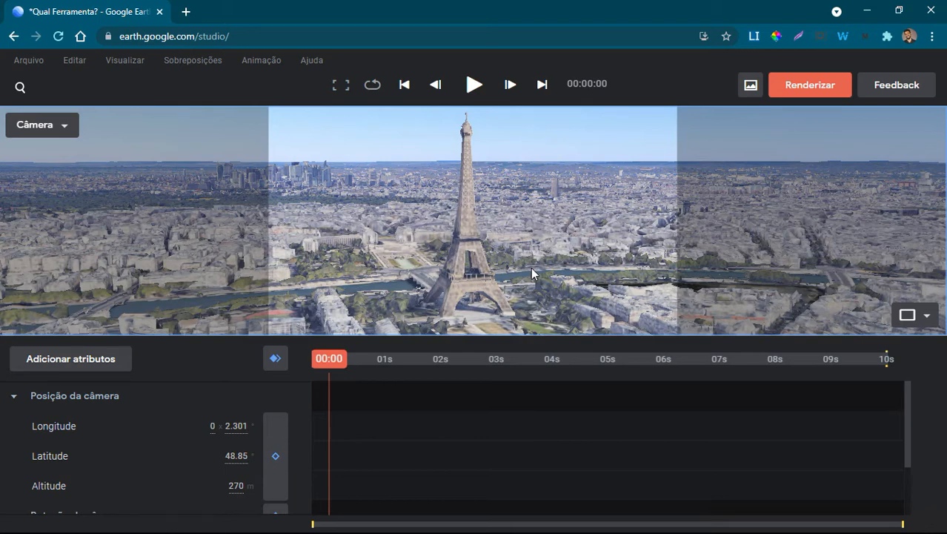
# Step: Orbit and tilt the camera around the Eiffel Tower, pulling back to a wide city view at about 721 m altitude, longitude 2.339°, latitude 48.843°
pyautogui.moveTo(531, 273); pyautogui.dragTo(455, 208)
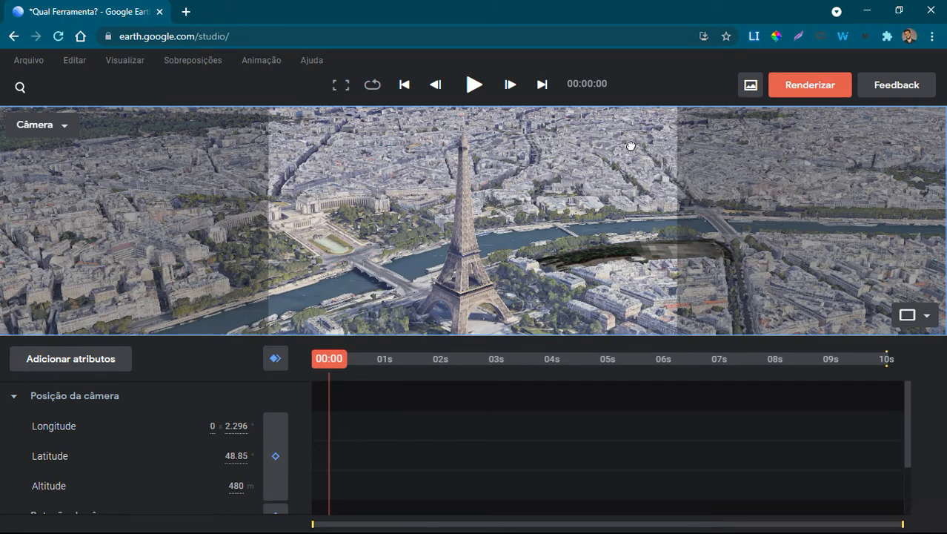
pyautogui.moveTo(630, 145); pyautogui.dragTo(638, 147, button='middle')
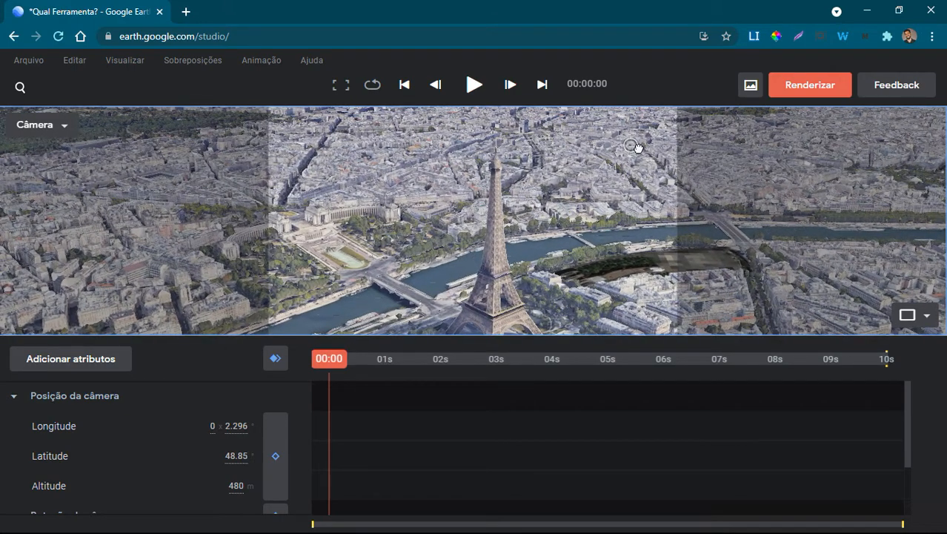
pyautogui.moveTo(638, 148); pyautogui.dragTo(509, 161)
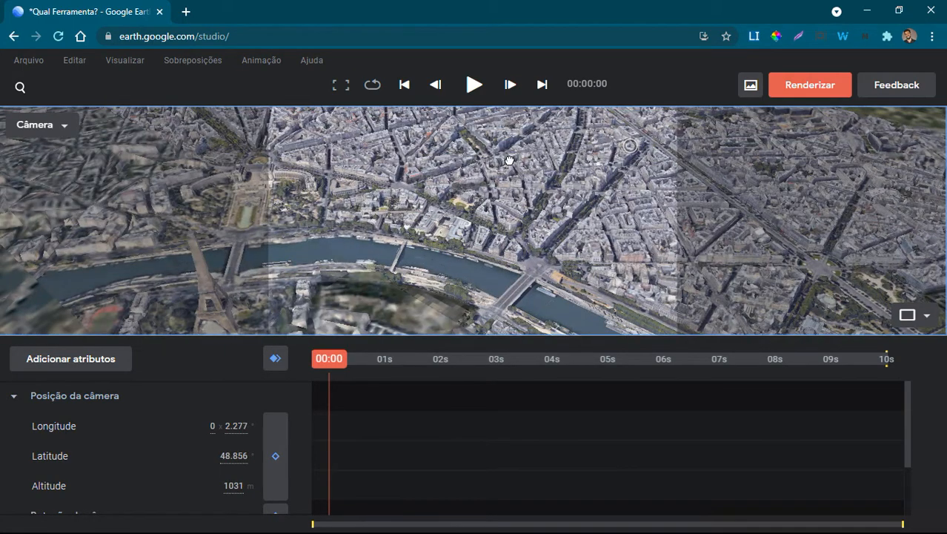
pyautogui.moveTo(509, 160); pyautogui.dragTo(616, 119, button='middle')
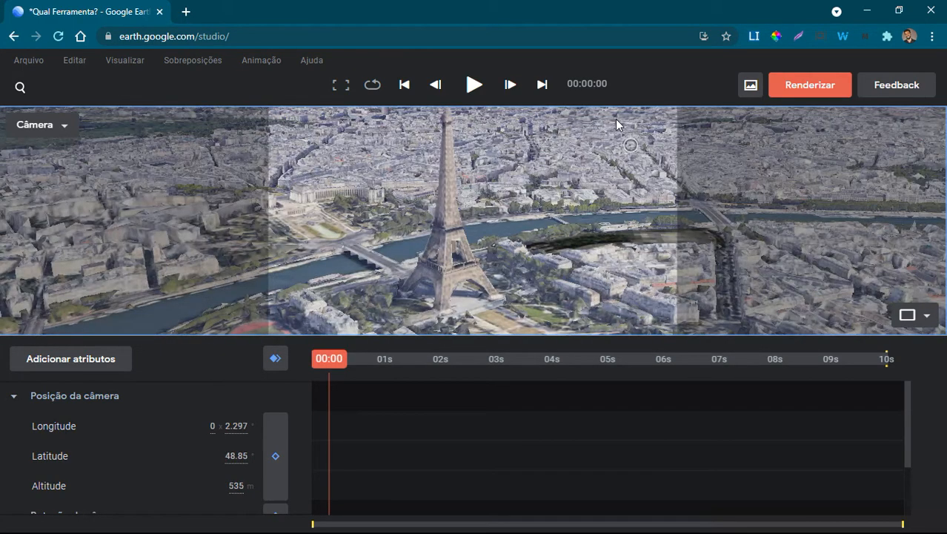
pyautogui.scroll(2, 461, 245)
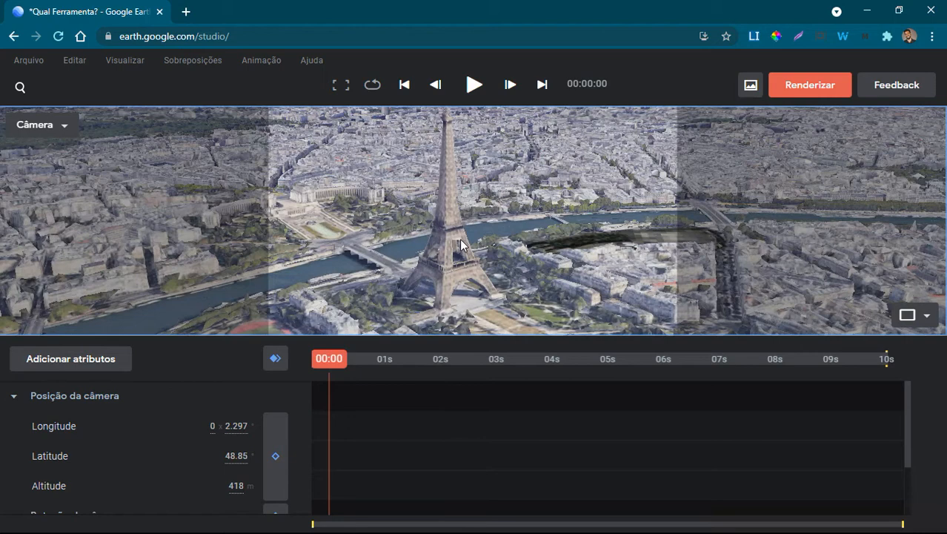
pyautogui.scroll(-2, 461, 244)
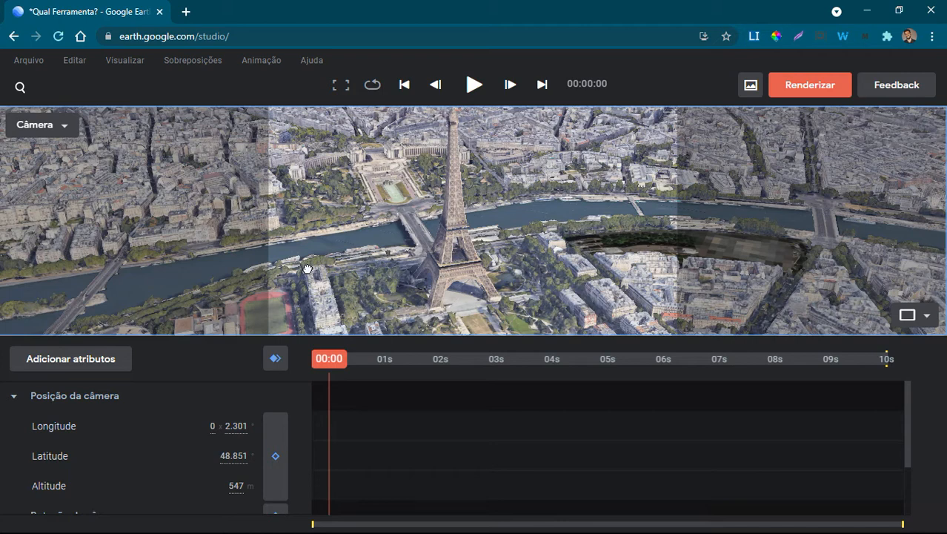
pyautogui.moveTo(308, 269); pyautogui.dragTo(387, 206, button='middle')
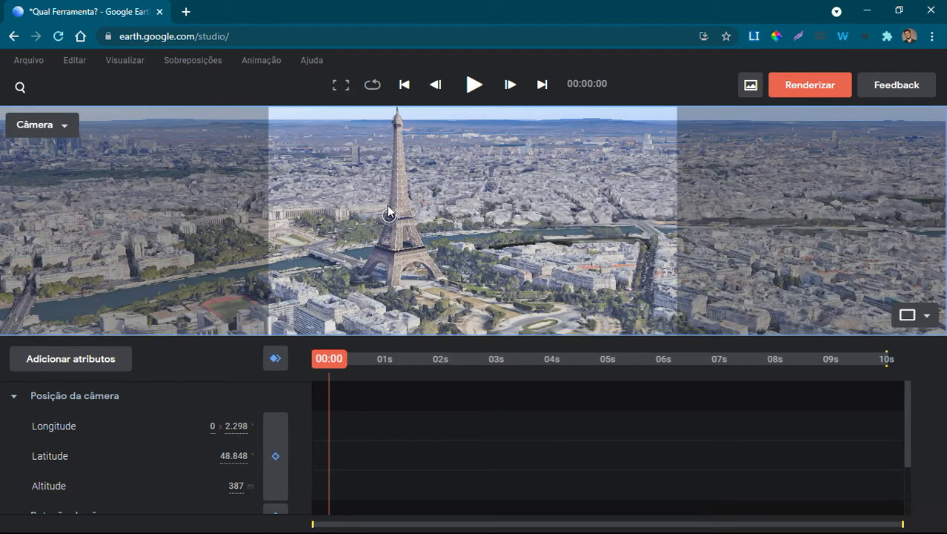
pyautogui.moveTo(388, 211); pyautogui.dragTo(333, 236, button='middle')
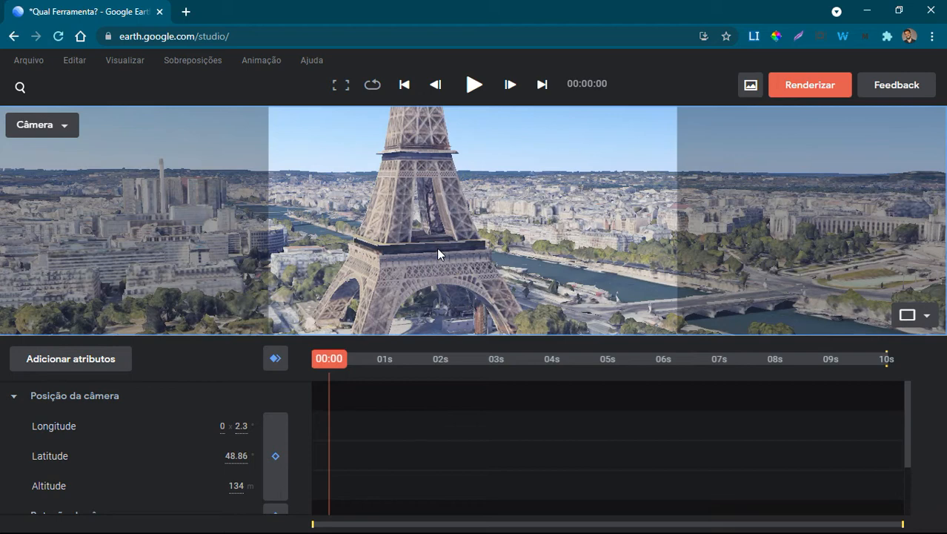
pyautogui.scroll(-5, 463, 221)
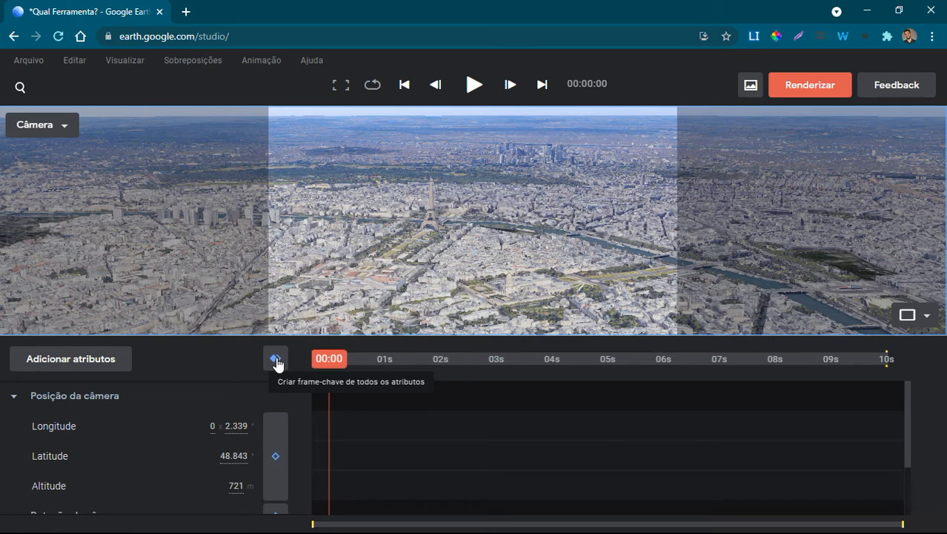
# Step: Examine the keyframe controls for all attributes and for the camera position, camera rotation and clouds attributes
pyautogui.click(275, 360)
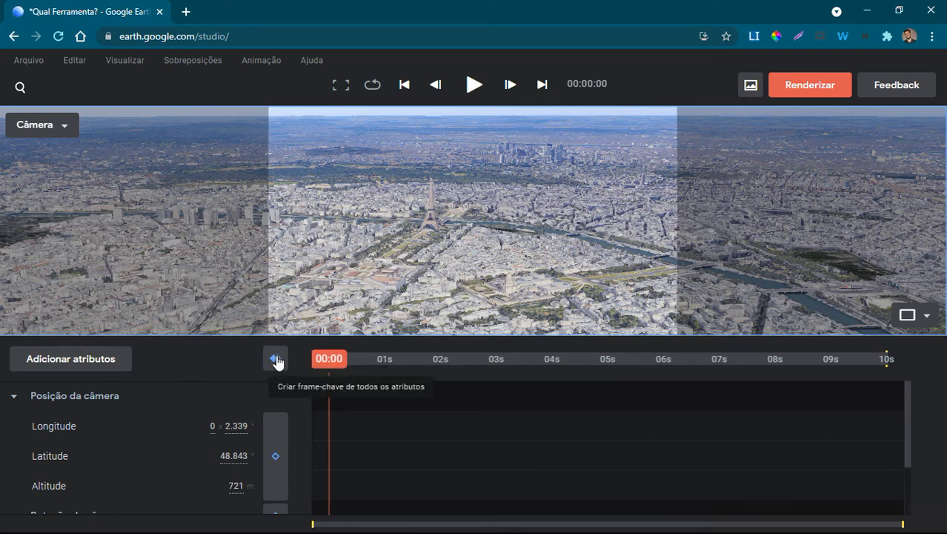
pyautogui.scroll(-2, 264, 438)
pyautogui.scroll(2, 265, 452)
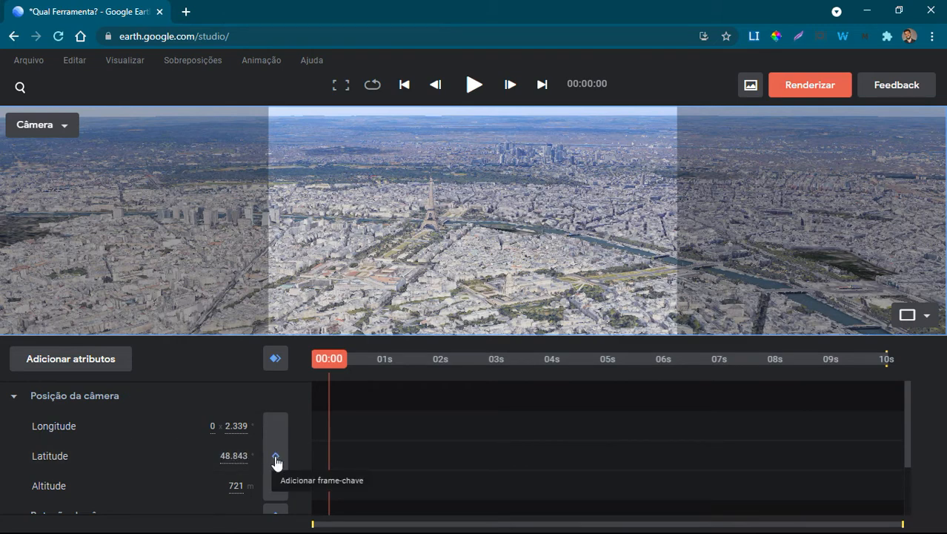
pyautogui.scroll(-2, 276, 458)
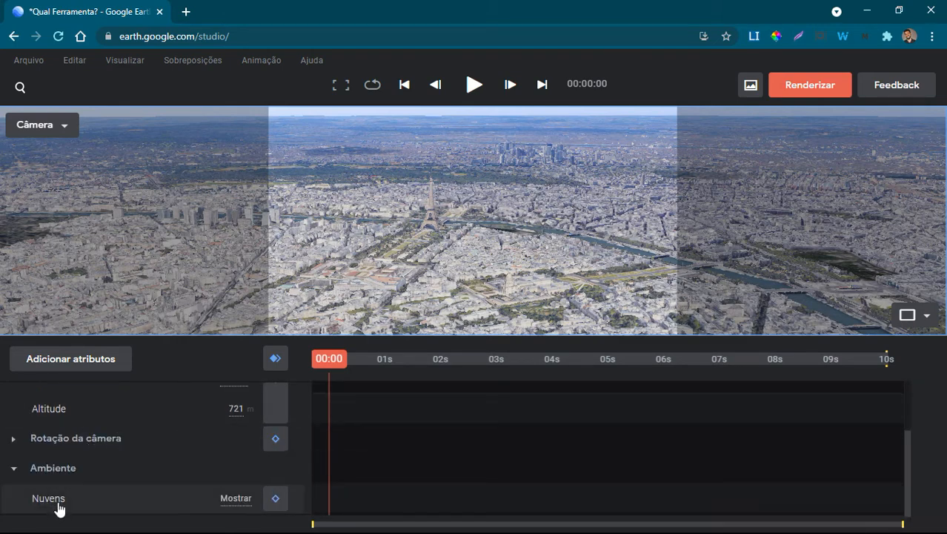
pyautogui.scroll(2, 275, 504)
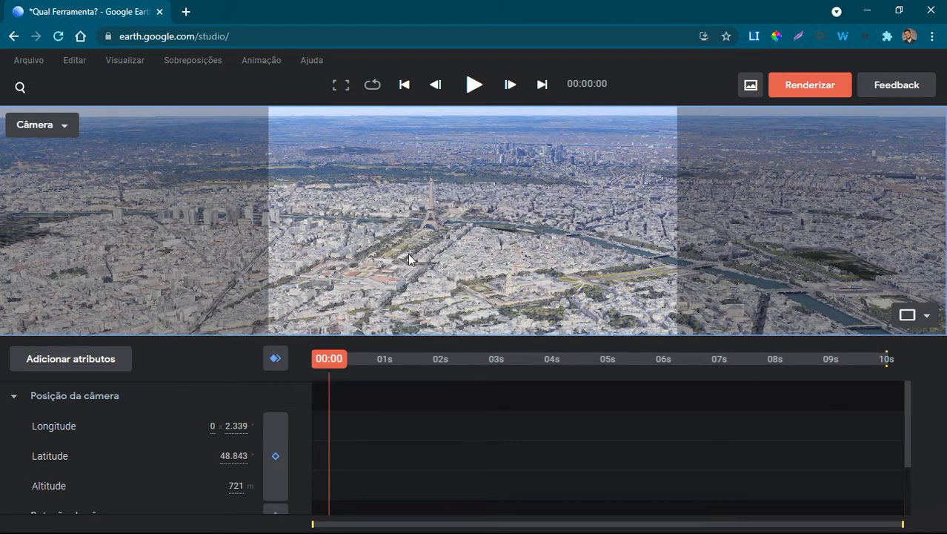
# Step: Adjust the wide Paris view to about 737 m altitude and create a keyframe for all attributes at 00:00:00
pyautogui.scroll(3, 419, 258)
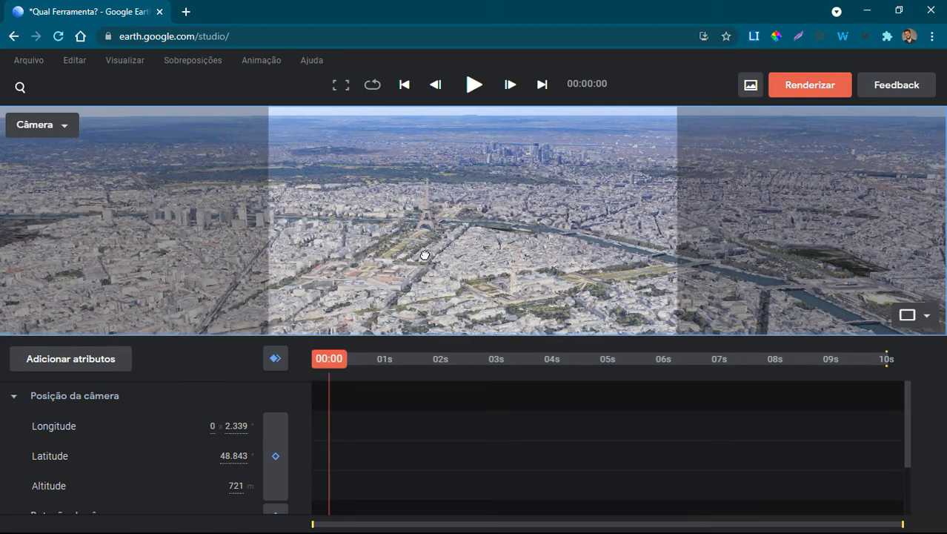
pyautogui.scroll(-3, 413, 252)
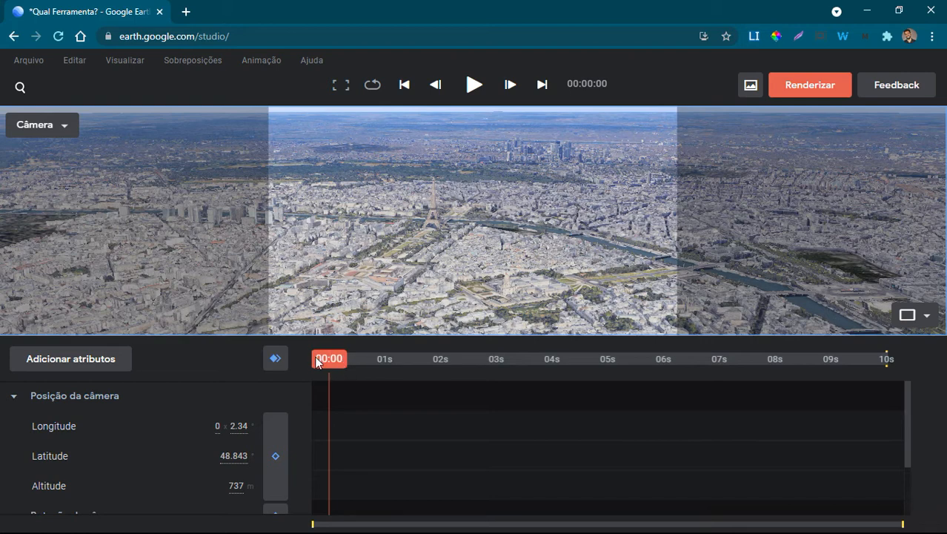
pyautogui.click(275, 361)
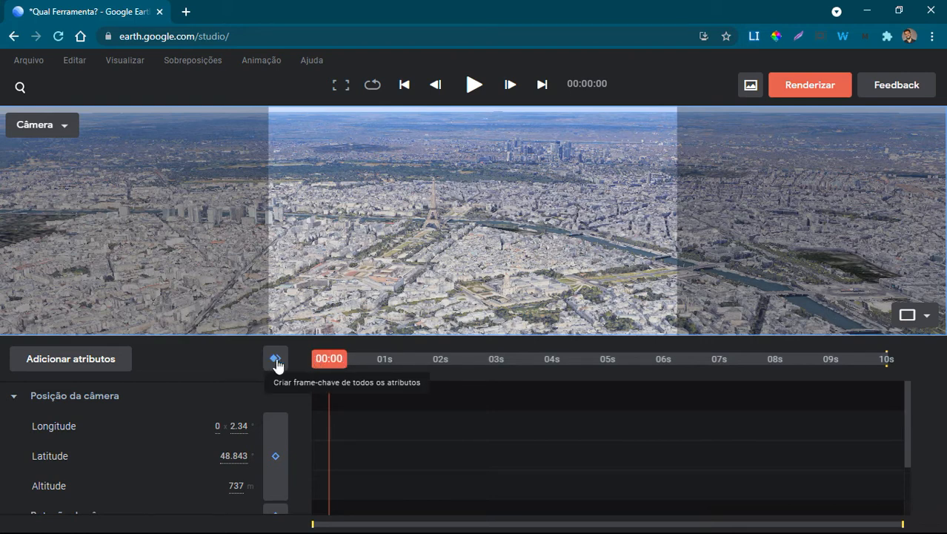
pyautogui.click(275, 361)
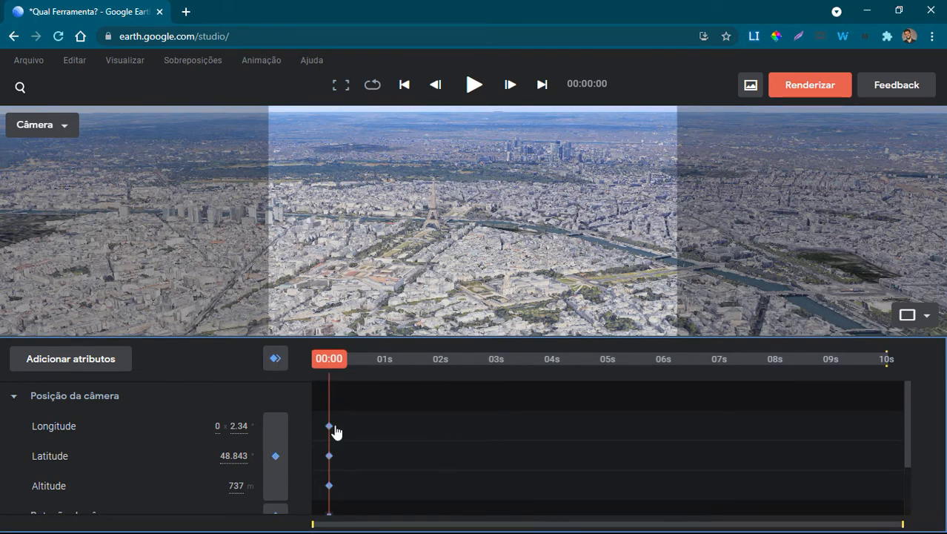
pyautogui.scroll(-3, 335, 432)
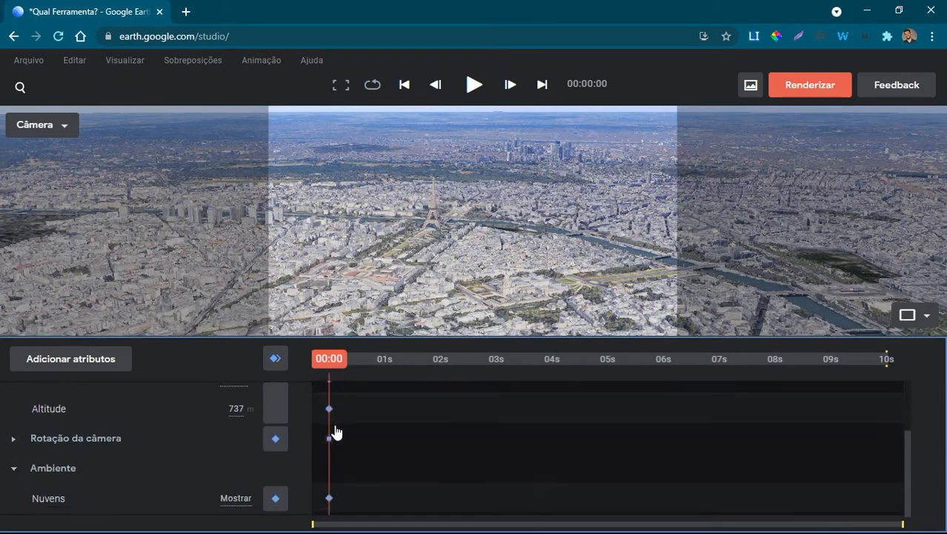
pyautogui.scroll(3, 339, 437)
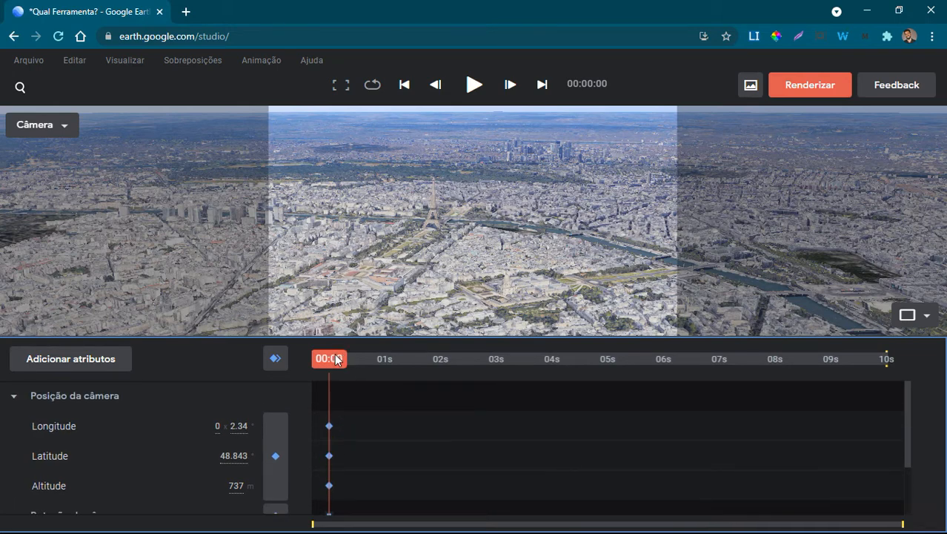
# Step: Try moving the camera at 00:03:03 without adding a keyframe, and play the animation briefly from the start
pyautogui.moveTo(337, 360); pyautogui.dragTo(504, 335)
pyautogui.moveTo(568, 219); pyautogui.dragTo(397, 275)
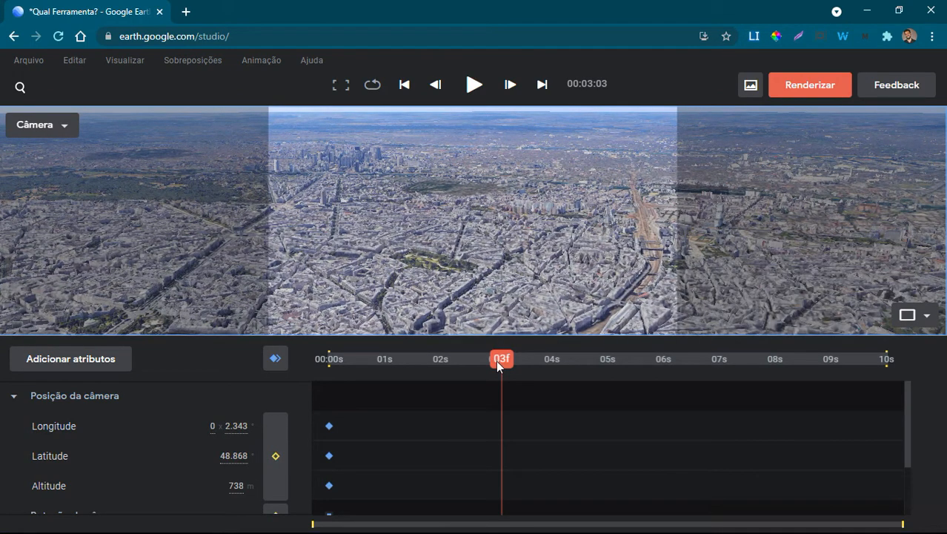
pyautogui.moveTo(496, 360); pyautogui.dragTo(322, 356)
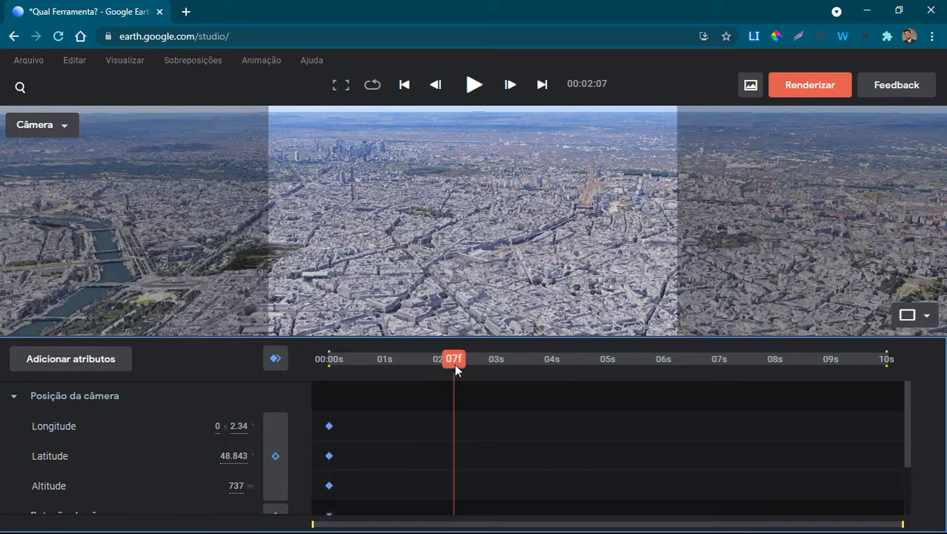
pyautogui.moveTo(454, 363); pyautogui.dragTo(294, 358)
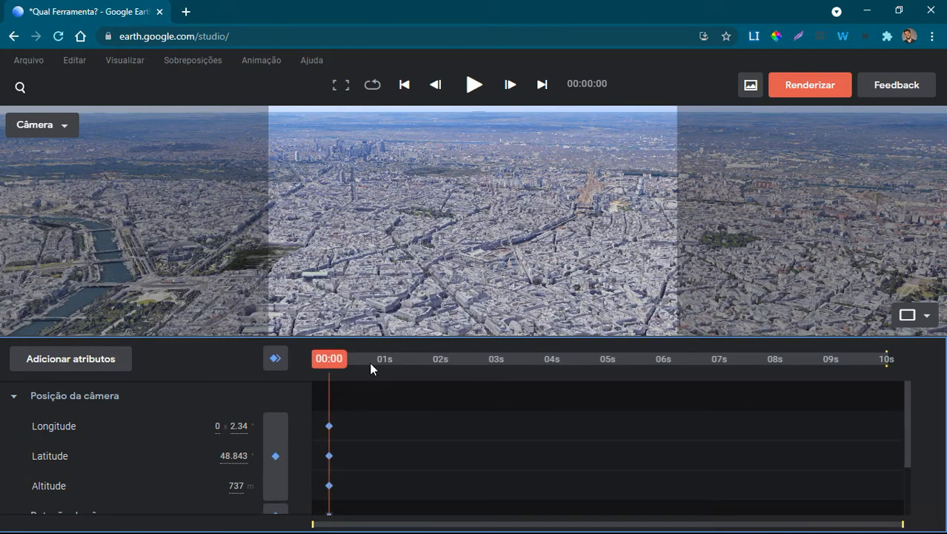
pyautogui.press('space')
pyautogui.press('space')
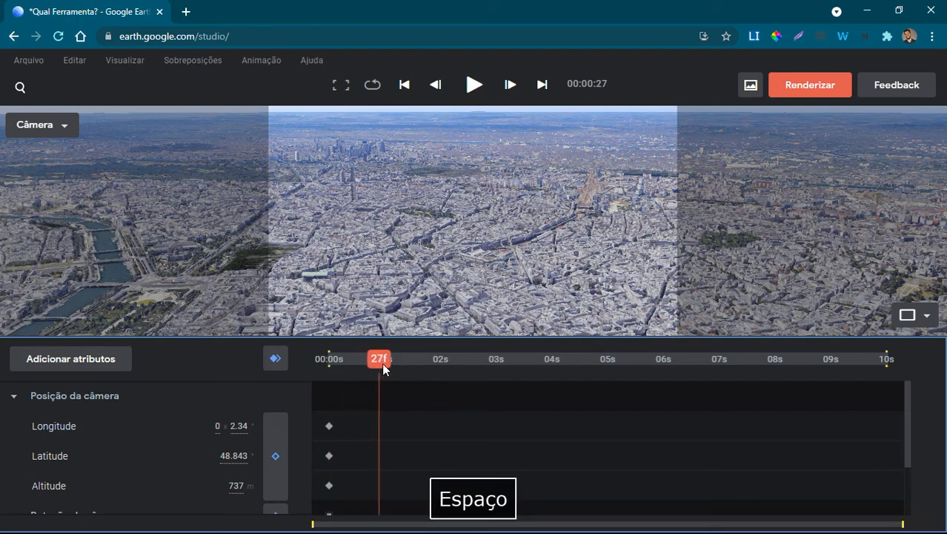
pyautogui.moveTo(382, 362); pyautogui.dragTo(315, 359)
# Step: Turn the camera back toward the Eiffel Tower at the start without adding a keyframe, and preview the playback briefly
pyautogui.moveTo(391, 250); pyautogui.dragTo(536, 228)
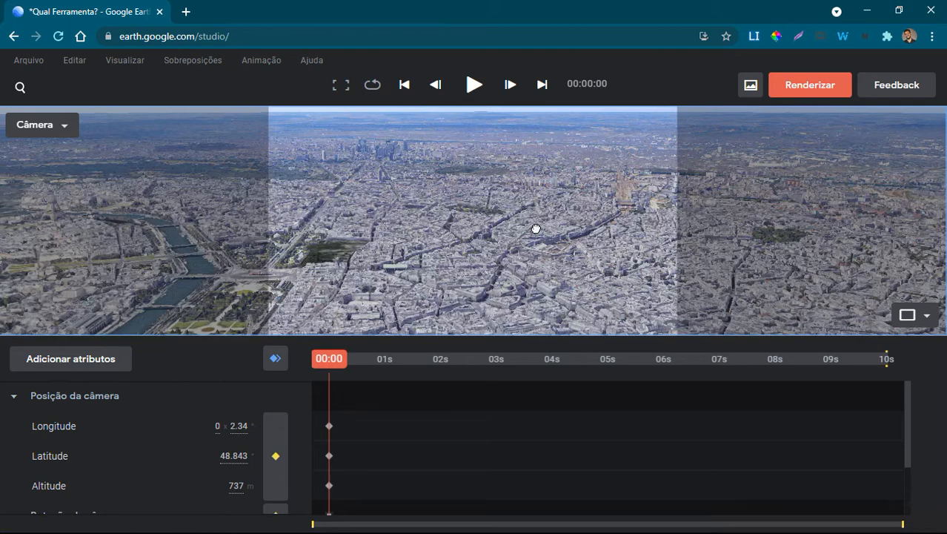
pyautogui.moveTo(535, 229); pyautogui.dragTo(357, 250)
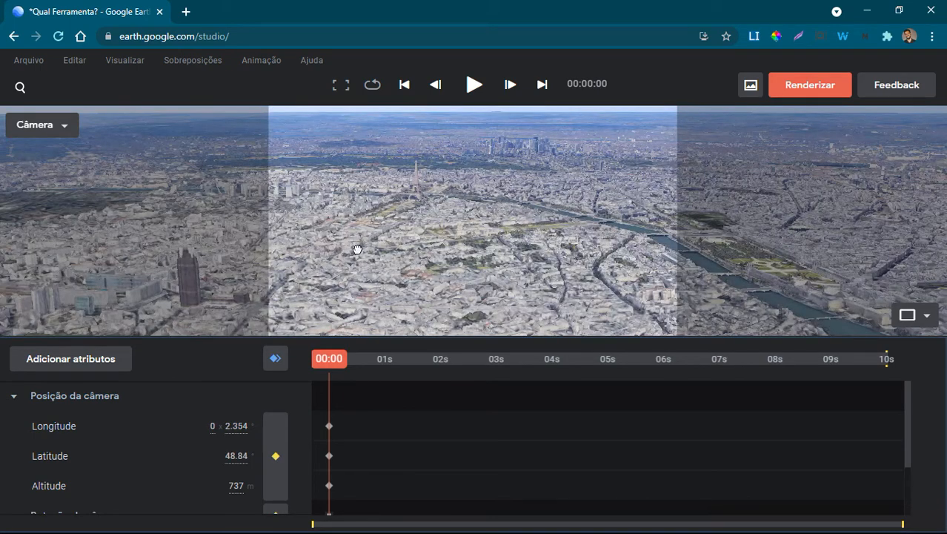
pyautogui.click(474, 85)
pyautogui.click(474, 84)
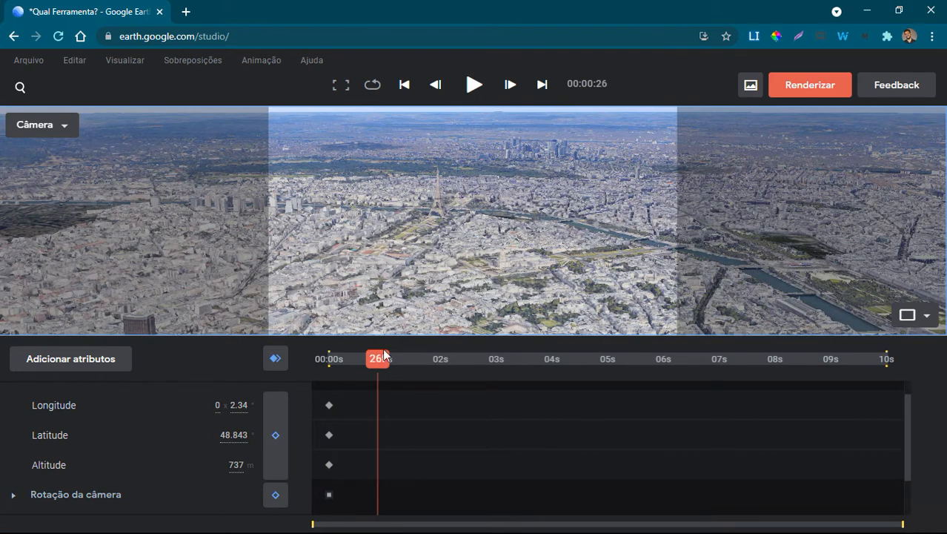
pyautogui.click(311, 359)
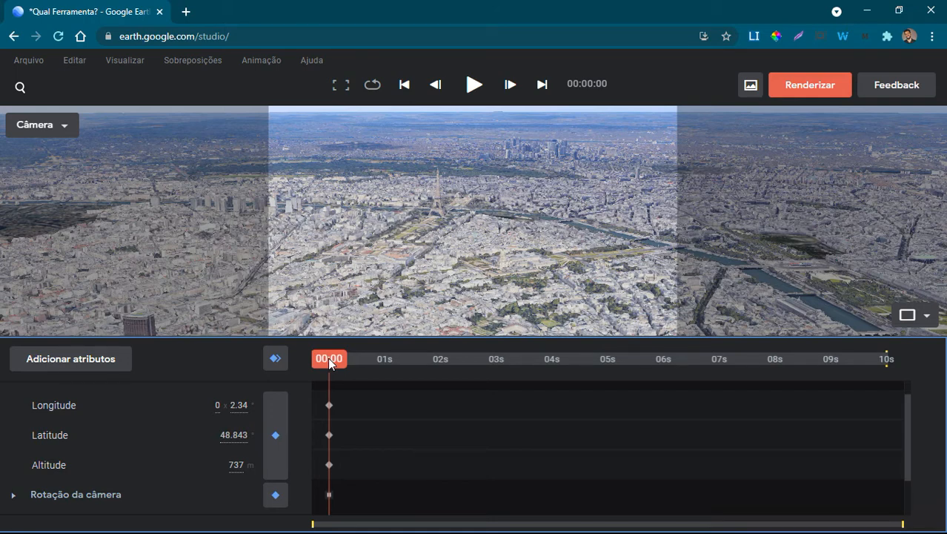
# Step: Move the playhead to 00:10:00 and bring the camera close to the Eiffel Tower, at about 167 m altitude, longitude 2.3°, latitude 48.86°
pyautogui.moveTo(330, 357); pyautogui.dragTo(321, 378)
pyautogui.moveTo(325, 361); pyautogui.dragTo(907, 354)
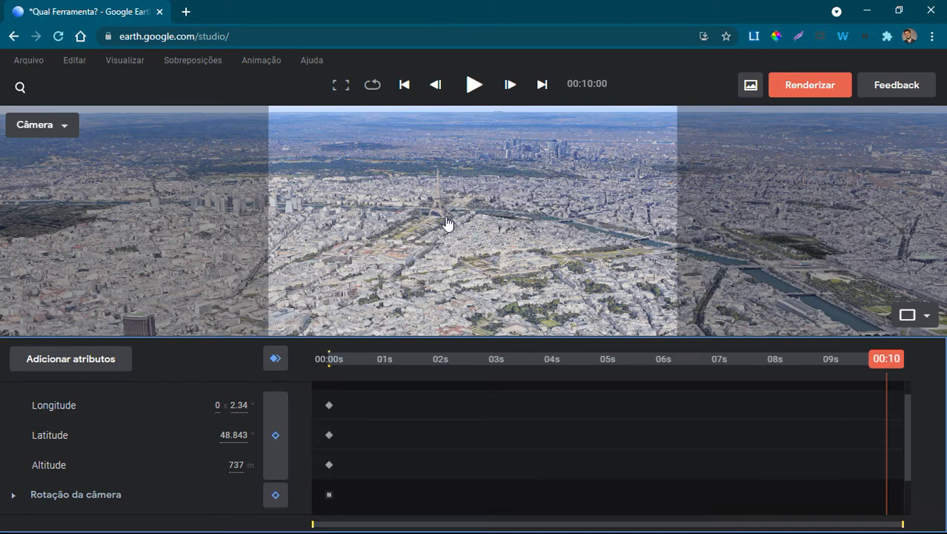
pyautogui.scroll(3, 448, 222)
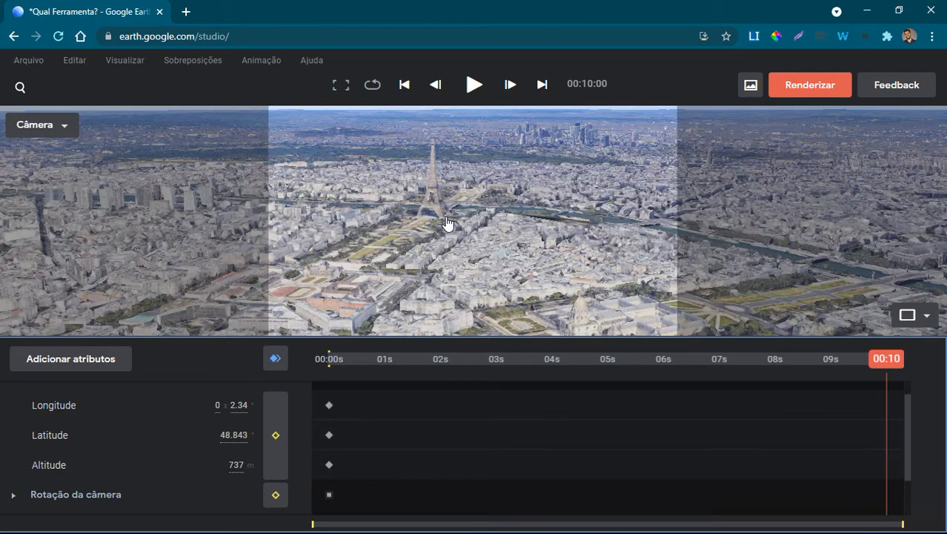
pyautogui.scroll(5, 448, 223)
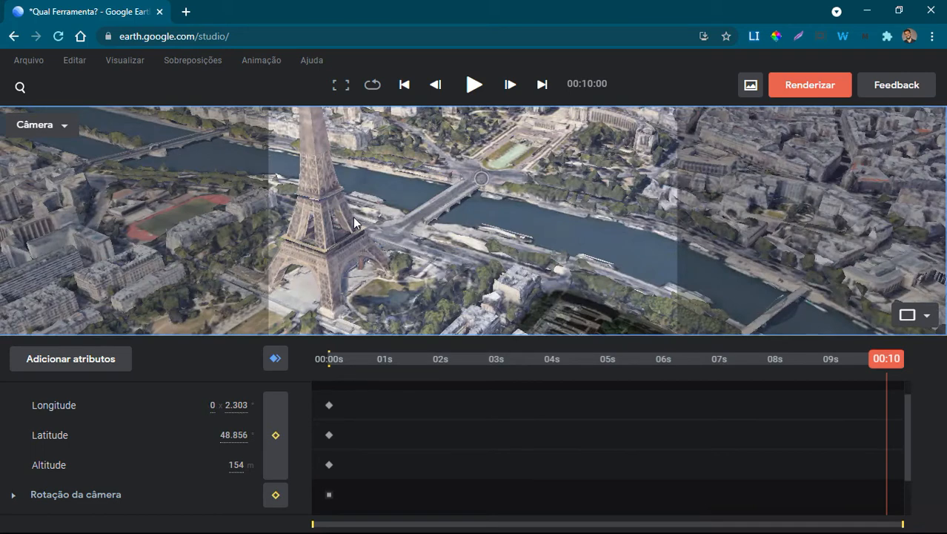
pyautogui.scroll(-3, 353, 217)
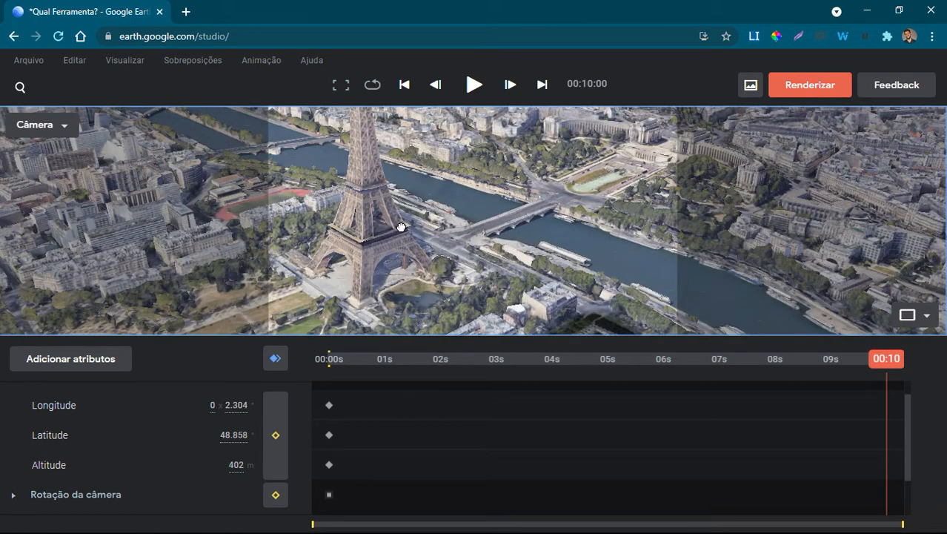
pyautogui.scroll(3, 399, 222)
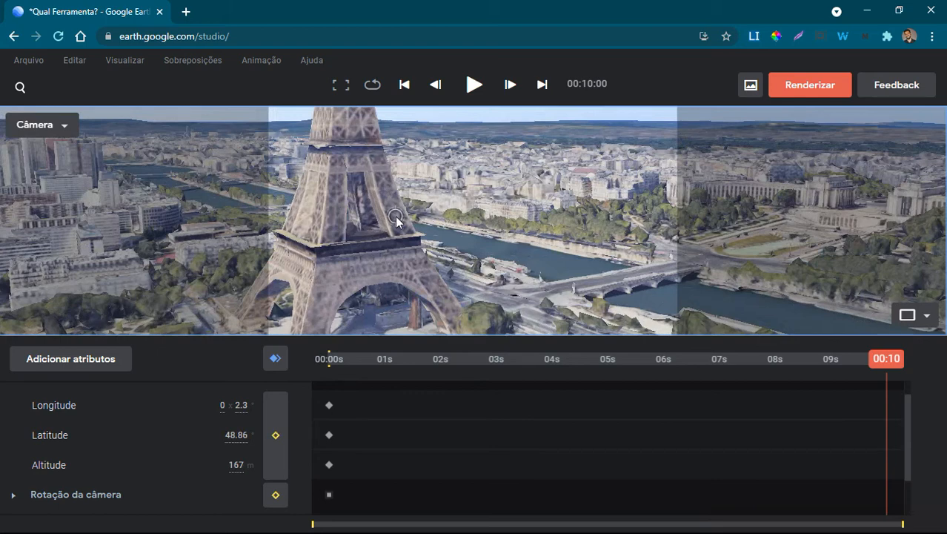
# Step: Pull the camera back slightly to about 195 m altitude and create a keyframe for all attributes at 00:10:00
pyautogui.scroll(-1, 300, 433)
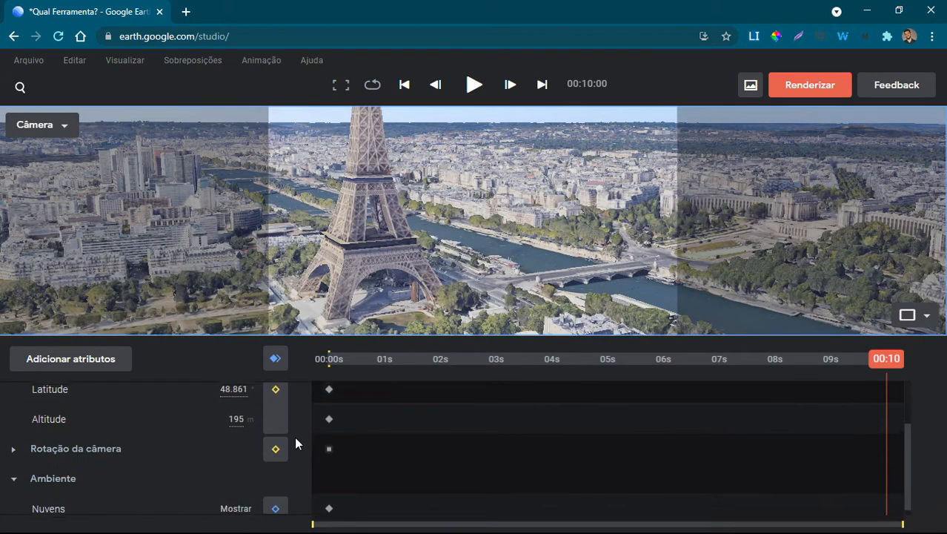
pyautogui.scroll(1, 295, 437)
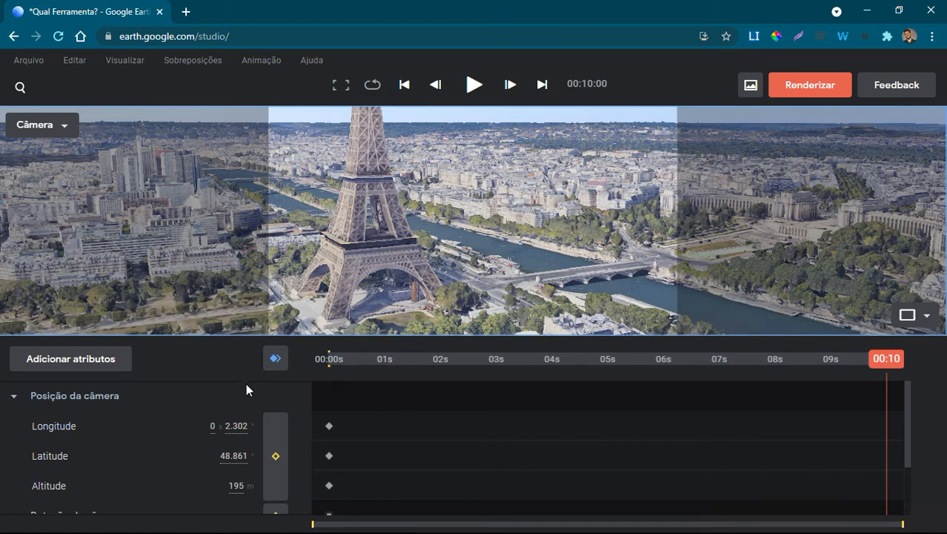
pyautogui.click(276, 360)
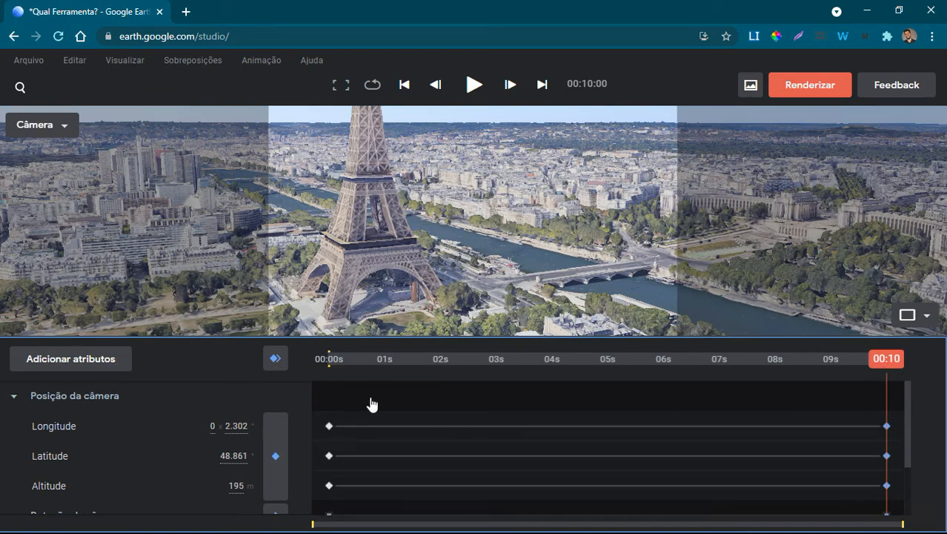
# Step: Scrub between the 00:00:00 and 00:10:00 keyframes and play the animation briefly to review the camera move
pyautogui.moveTo(886, 359); pyautogui.dragTo(319, 365)
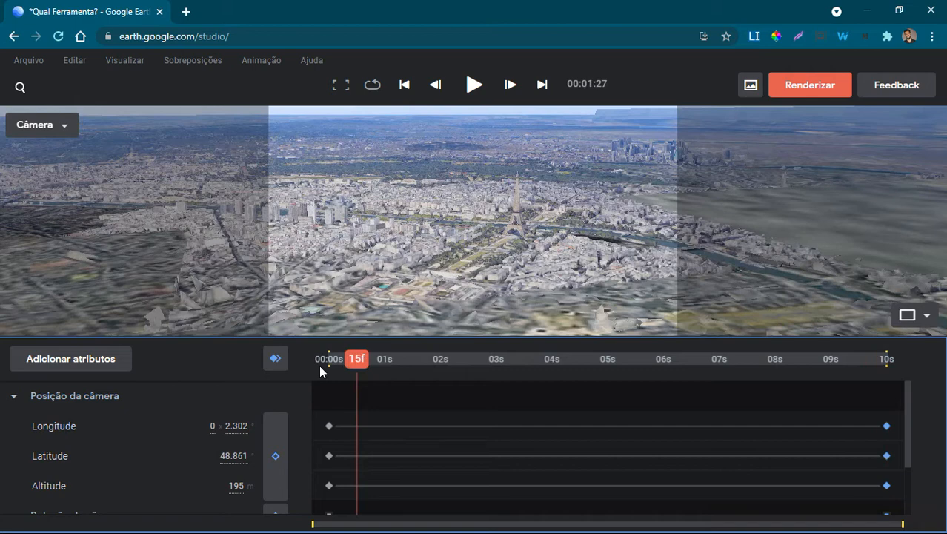
pyautogui.click(319, 365)
pyautogui.scroll(-2, 236, 443)
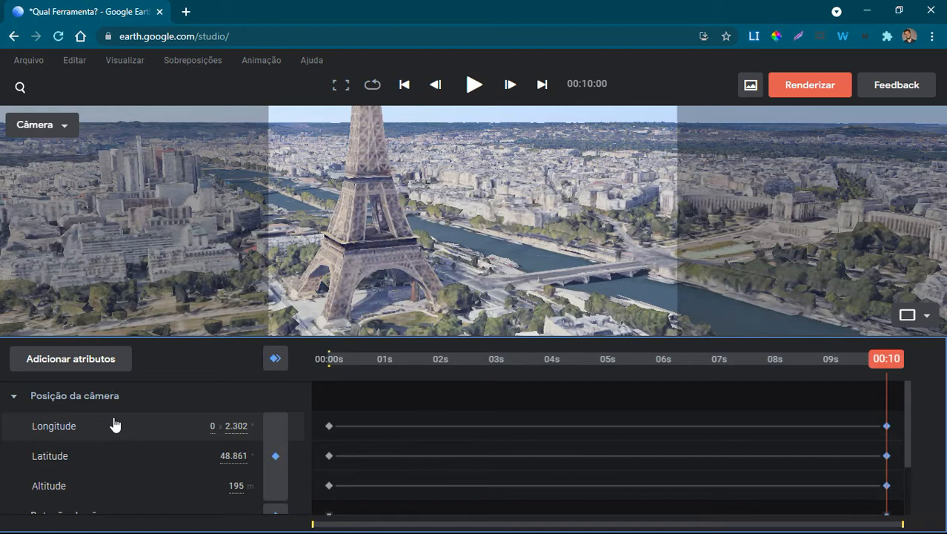
pyautogui.click(474, 84)
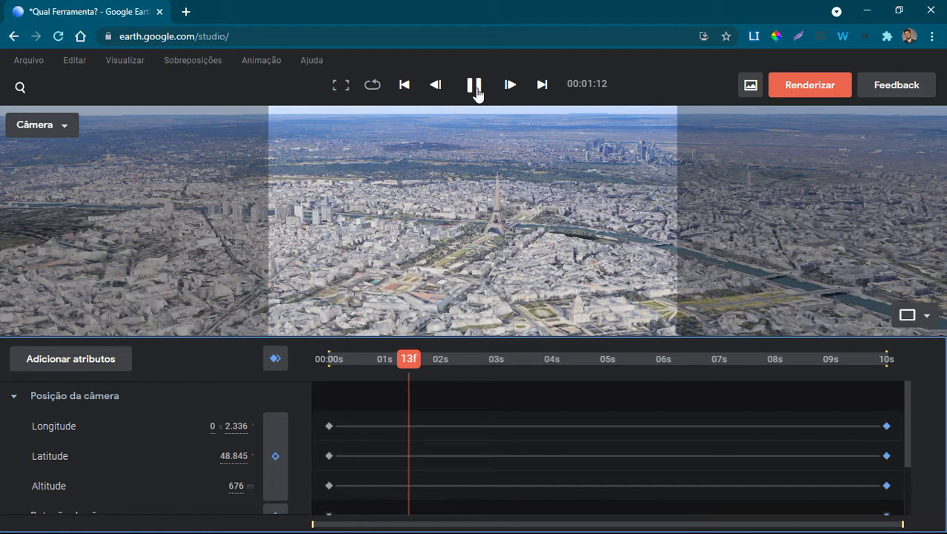
pyautogui.click(474, 84)
# Step: Move the playhead to 00:04:28, place the camera at about 970 m altitude over the Eiffel Tower area, and create a keyframe for all attributes
pyautogui.click(316, 364)
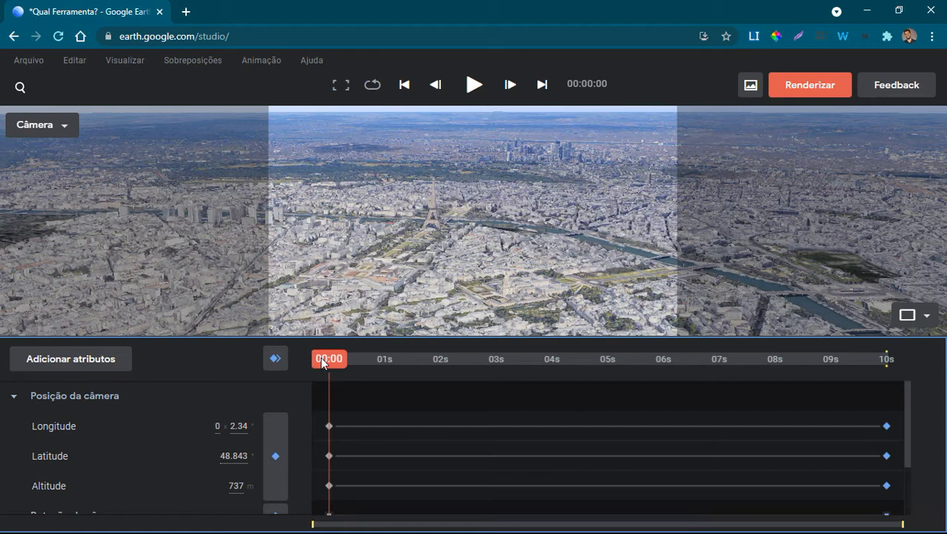
pyautogui.moveTo(321, 359); pyautogui.dragTo(604, 359)
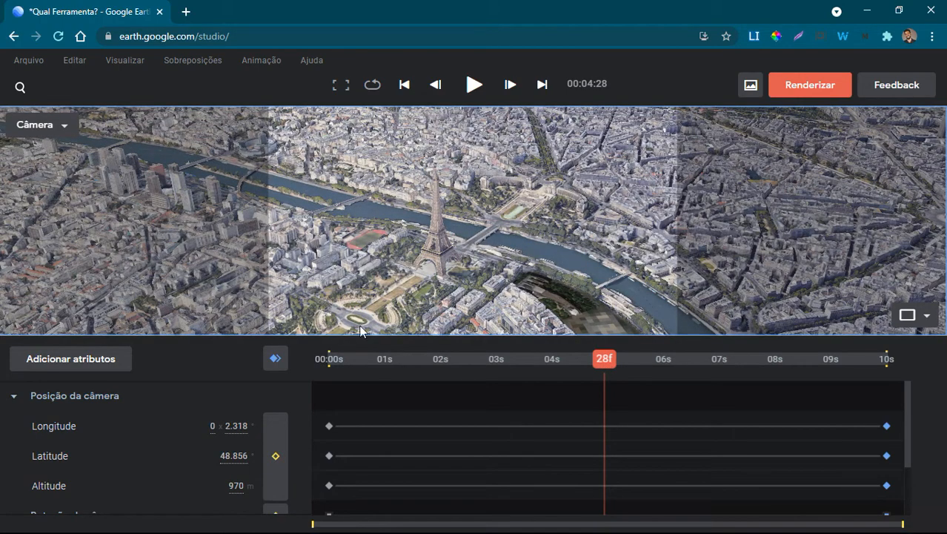
pyautogui.click(275, 360)
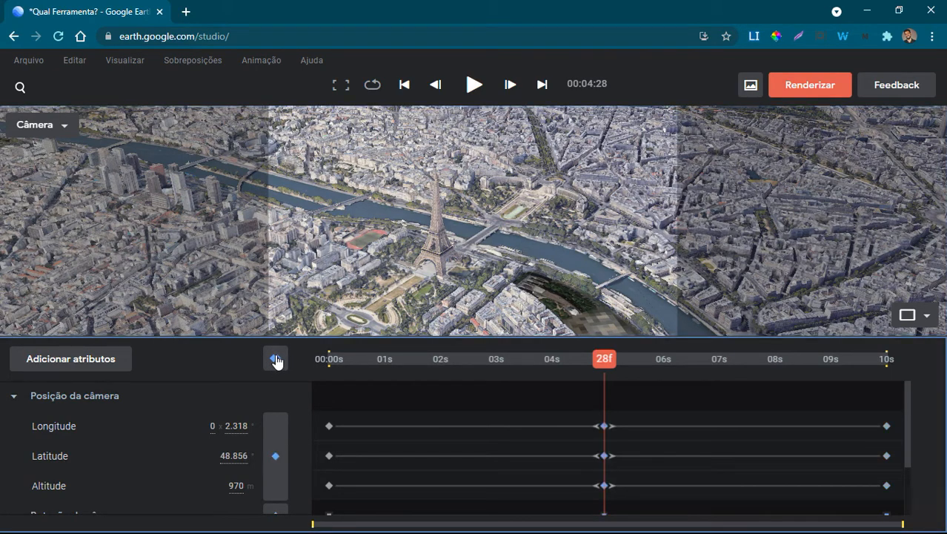
# Step: Scrub across the timeline and play the animation from the start to review the move through the intermediate keyframe
pyautogui.moveTo(605, 360); pyautogui.dragTo(337, 360)
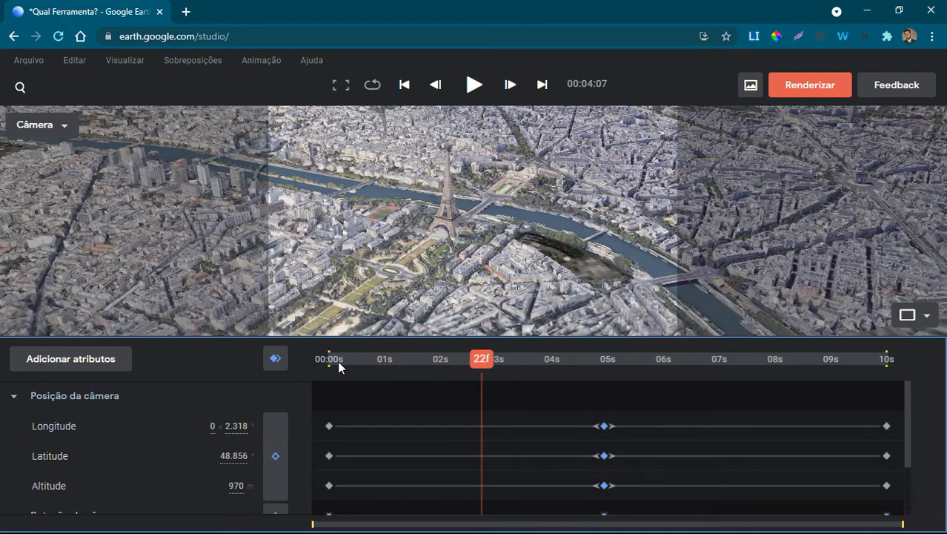
pyautogui.click(337, 360)
pyautogui.moveTo(377, 363); pyautogui.dragTo(736, 364)
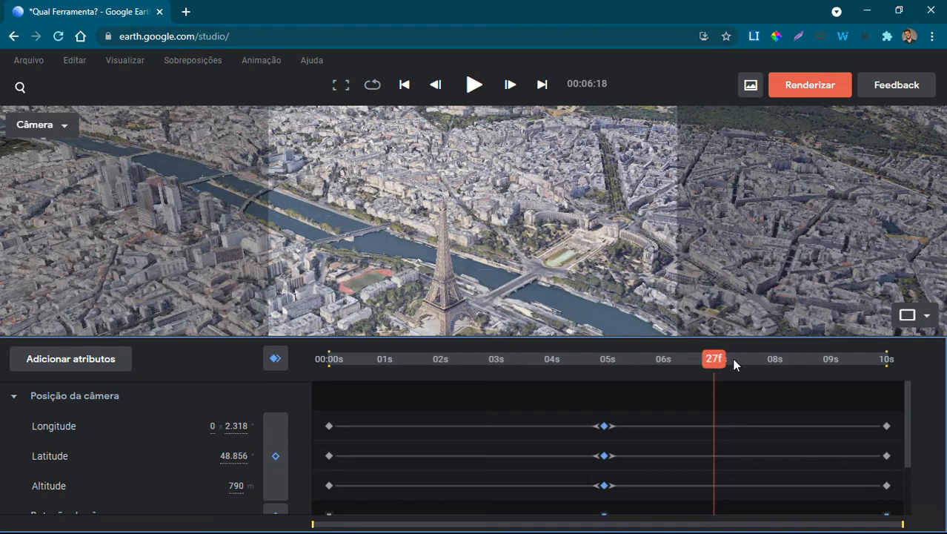
pyautogui.moveTo(733, 358); pyautogui.dragTo(295, 368)
pyautogui.press('space')
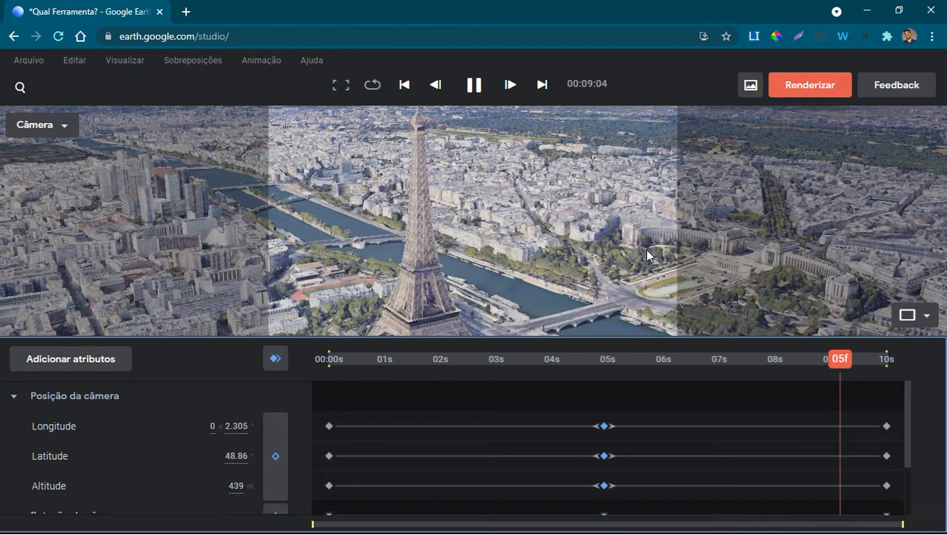
# Step: Stop the playback, return the playhead to 00:00:00, and delete all camera keyframes from the timeline
pyautogui.click(549, 358)
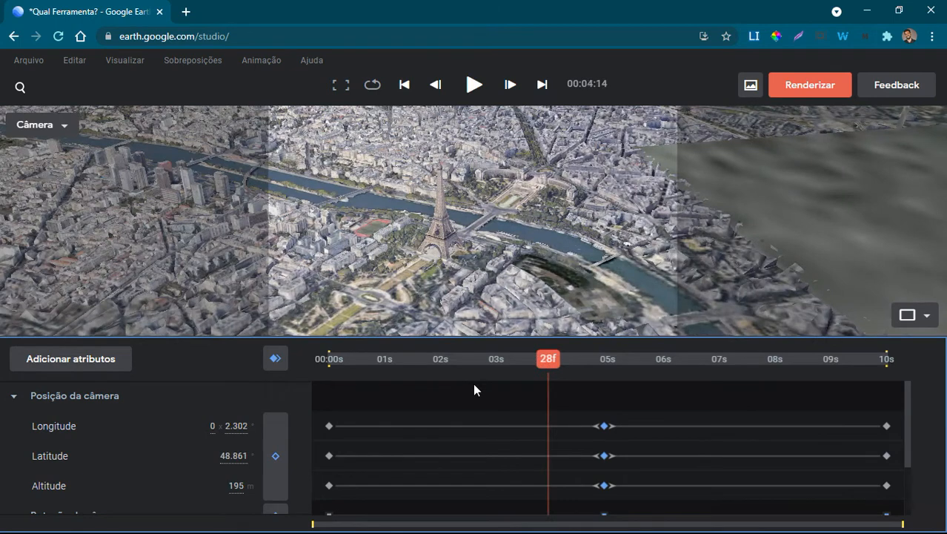
pyautogui.click(321, 390)
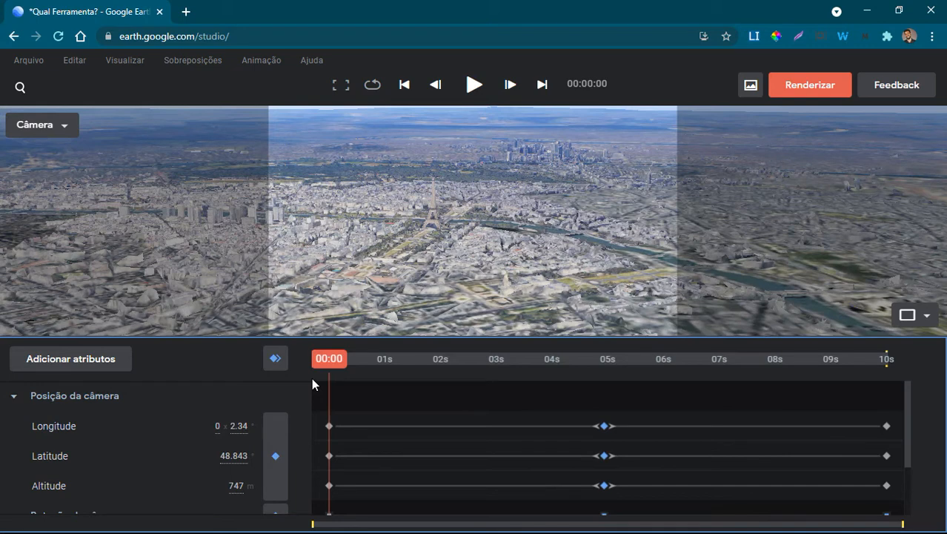
pyautogui.press('Delete')
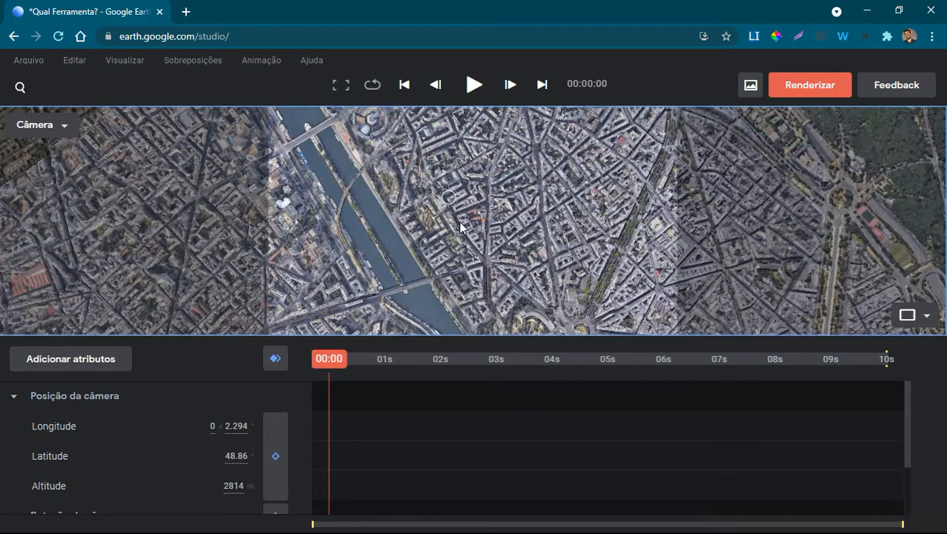
# Step: Pull the camera back from Paris to a wide view of France at about 1209 km altitude
pyautogui.scroll(-10, 460, 227)
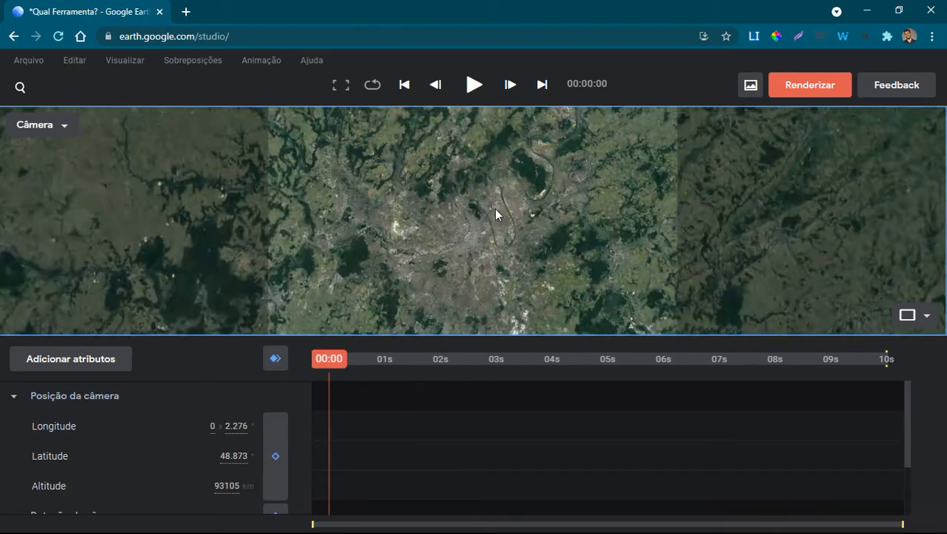
pyautogui.scroll(-2, 532, 242)
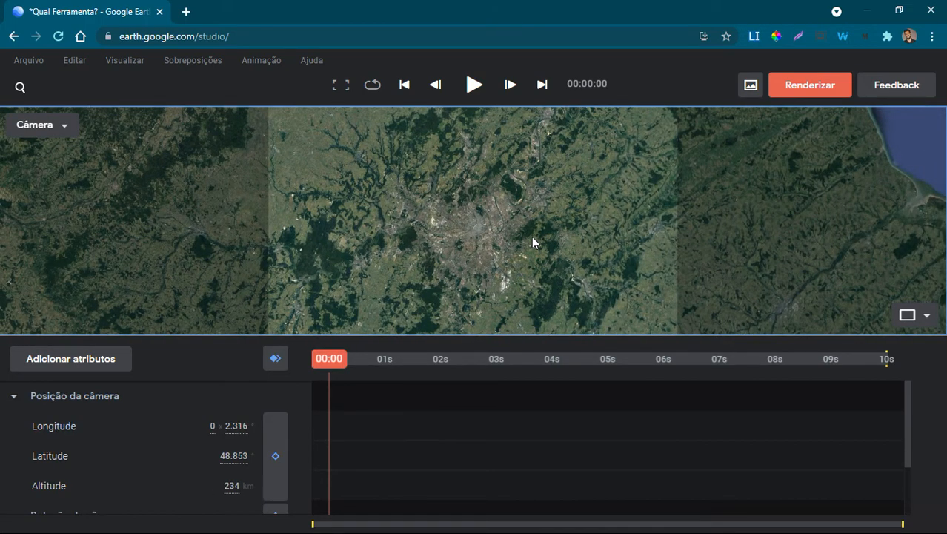
pyautogui.scroll(3, 532, 242)
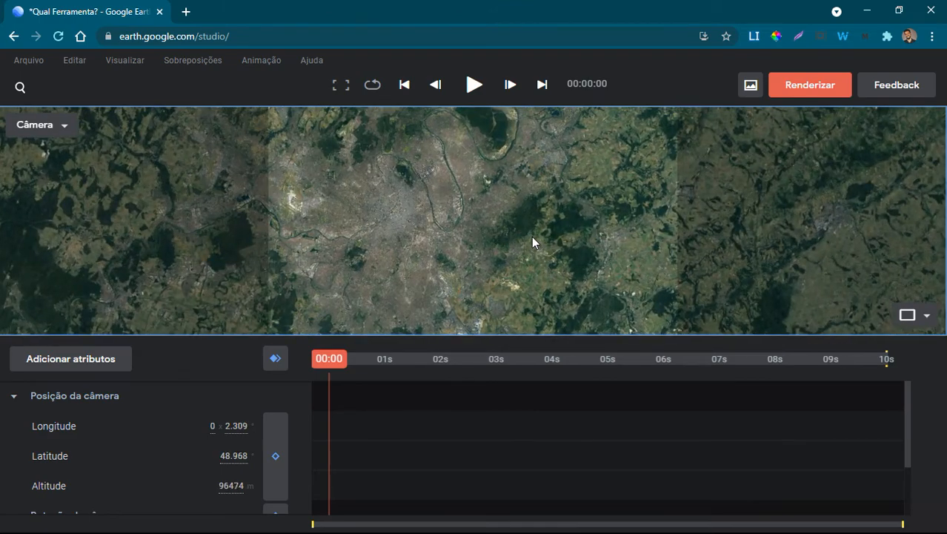
pyautogui.scroll(-1, 531, 241)
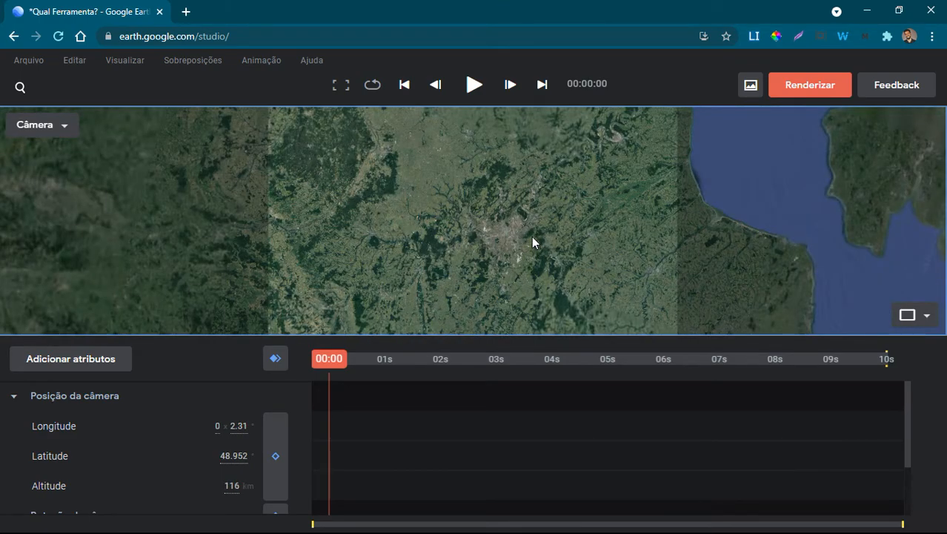
pyautogui.scroll(-10, 532, 237)
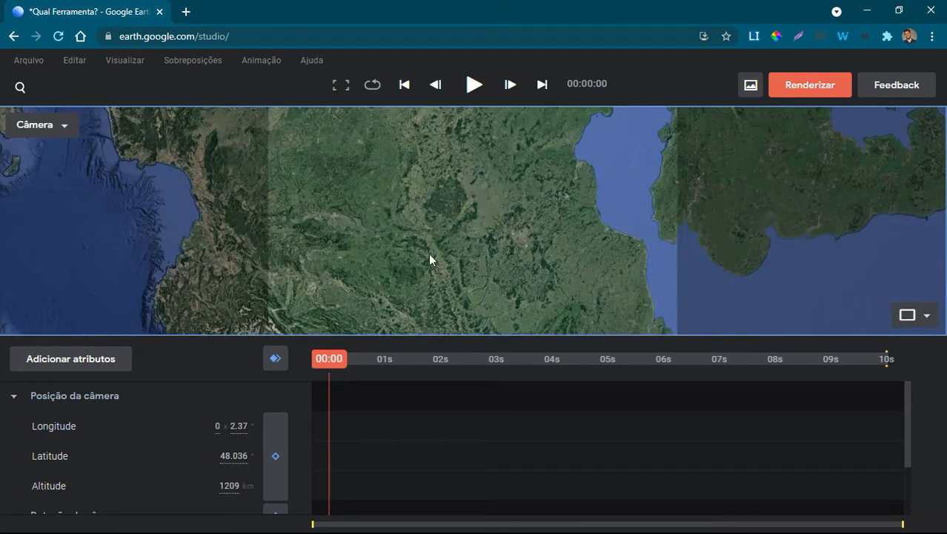
pyautogui.moveTo(428, 252); pyautogui.dragTo(463, 203)
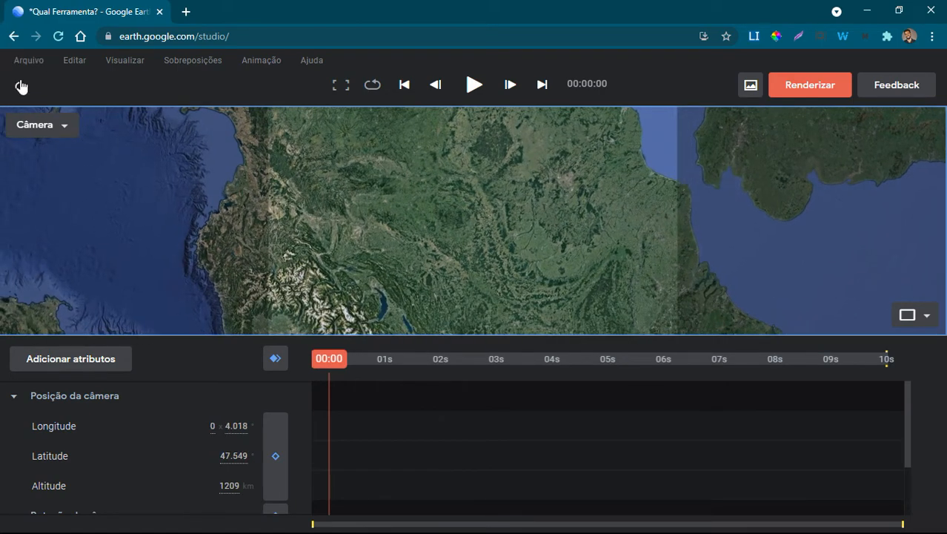
# Step: Search for "itajai" and bring the camera to that city
pyautogui.click(20, 86)
pyautogui.write('italia')
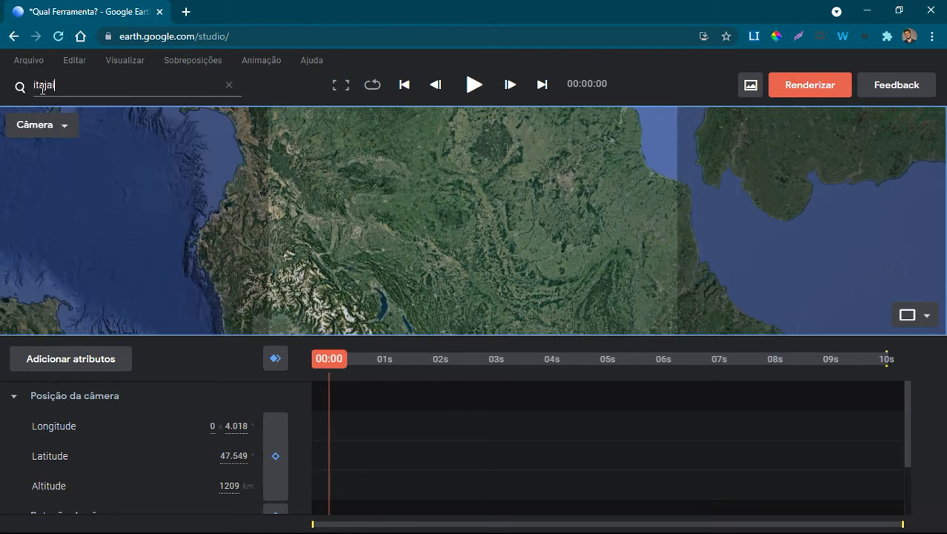
pyautogui.press('Return')
pyautogui.click(25, 87)
pyautogui.write('itajai')
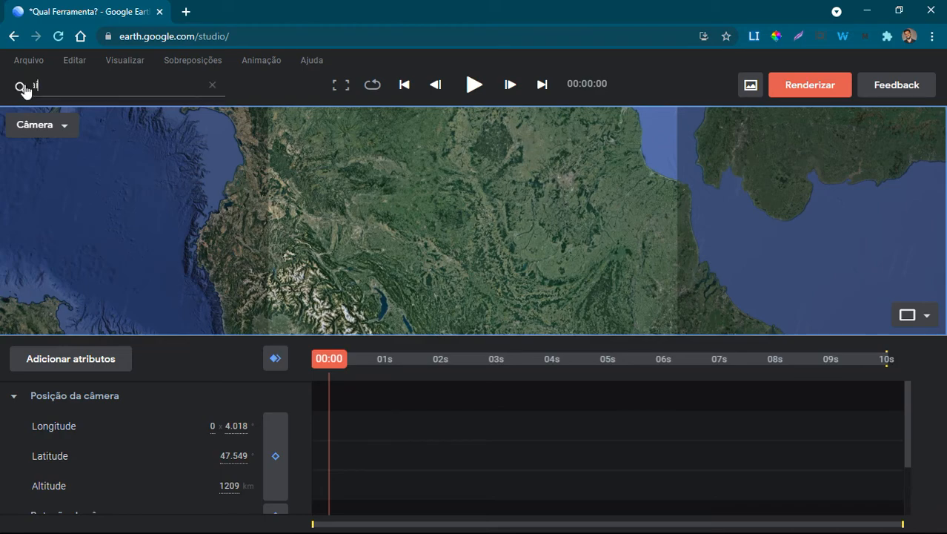
pyautogui.click(126, 111)
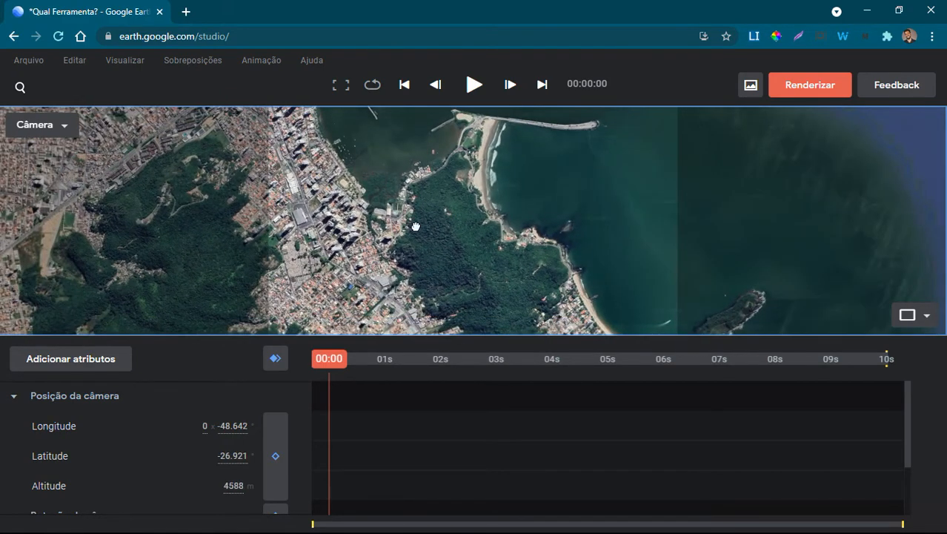
# Step: Zoom and tilt the camera around Itajaí's high-rise district and wooded hill to examine how buildings and terrain are rendered
pyautogui.moveTo(416, 227); pyautogui.dragTo(520, 204)
pyautogui.scroll(4, 448, 203)
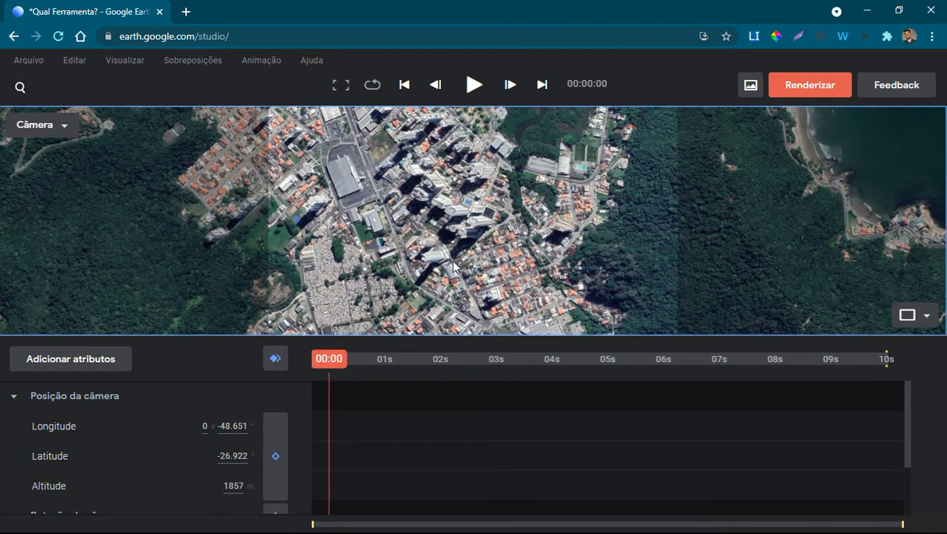
pyautogui.keyDown('shift'); pyautogui.moveTo(452, 261); pyautogui.dragTo(451, 224); pyautogui.keyUp('shift')
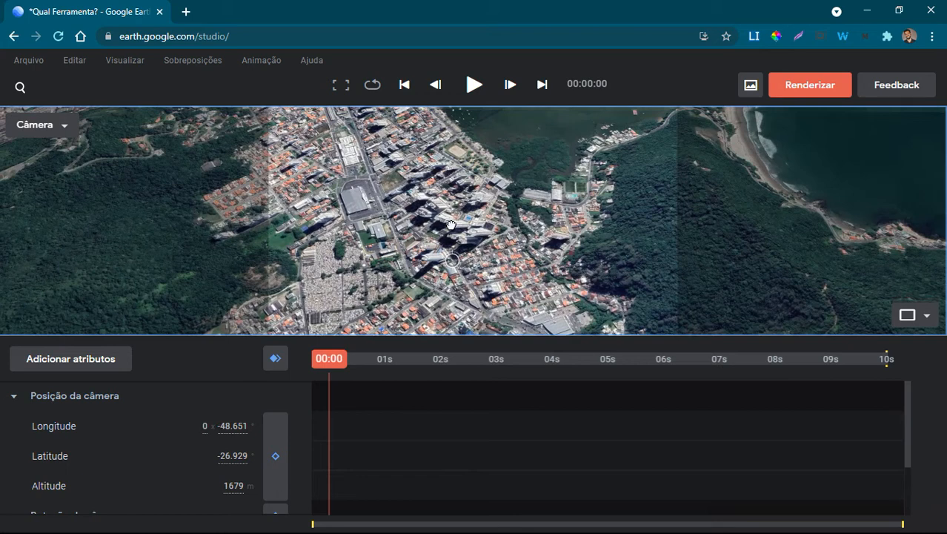
pyautogui.keyDown('shift'); pyautogui.moveTo(450, 225); pyautogui.dragTo(430, 321); pyautogui.keyUp('shift')
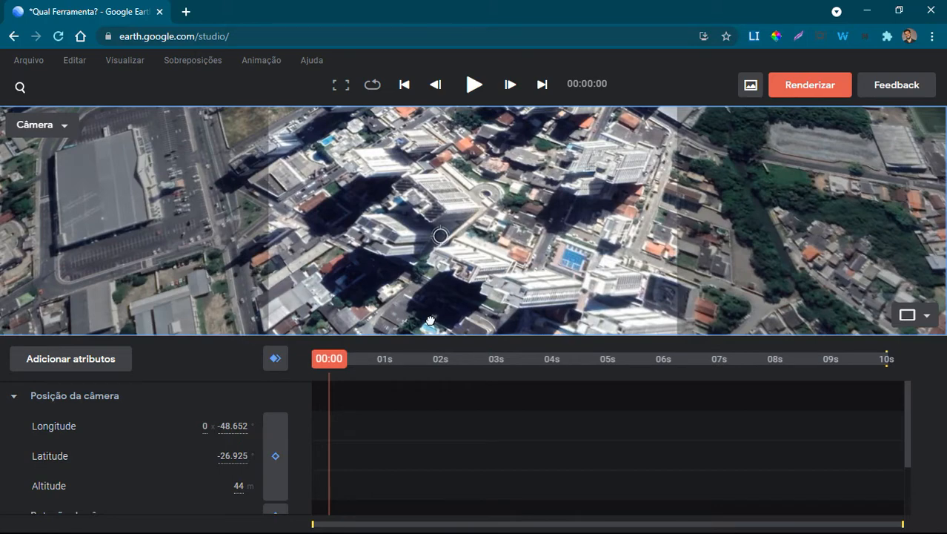
pyautogui.scroll(-10, 430, 320)
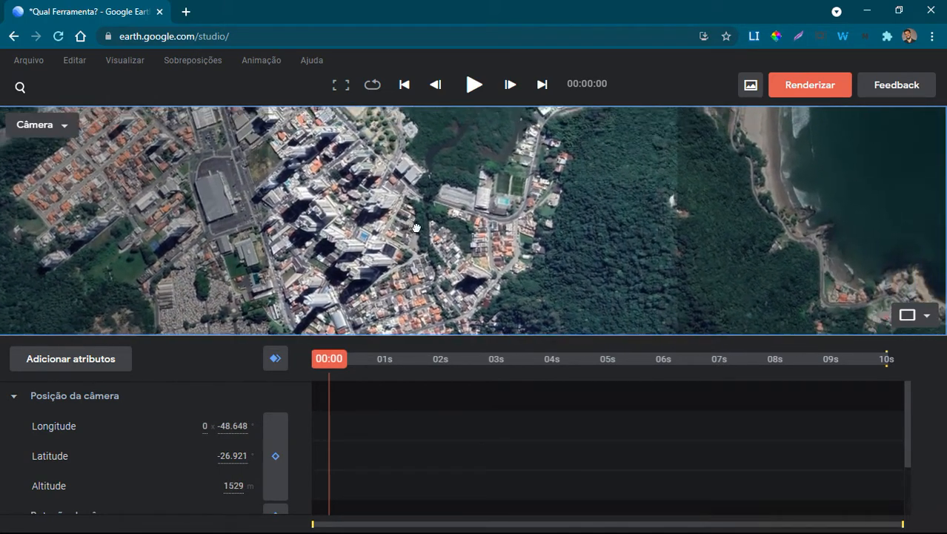
pyautogui.moveTo(417, 228); pyautogui.dragTo(469, 232)
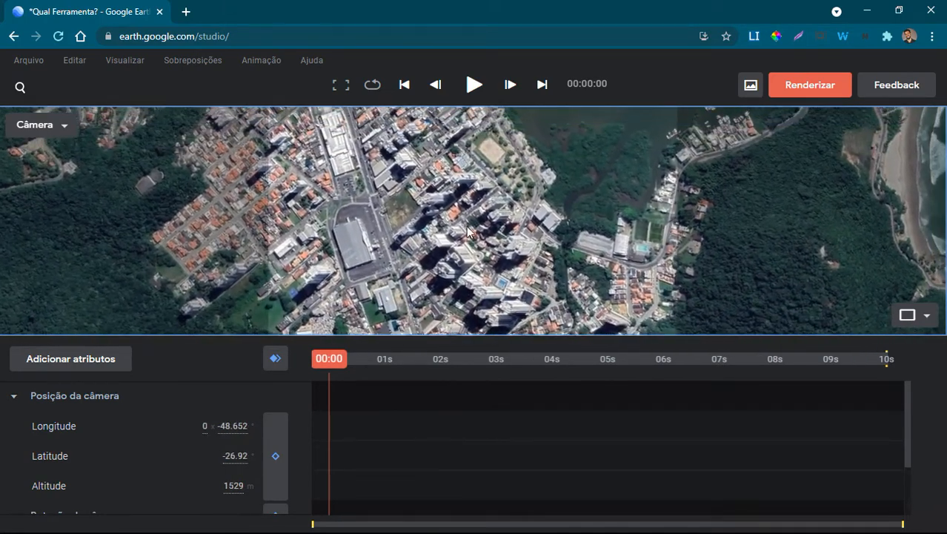
pyautogui.moveTo(758, 246); pyautogui.dragTo(495, 117)
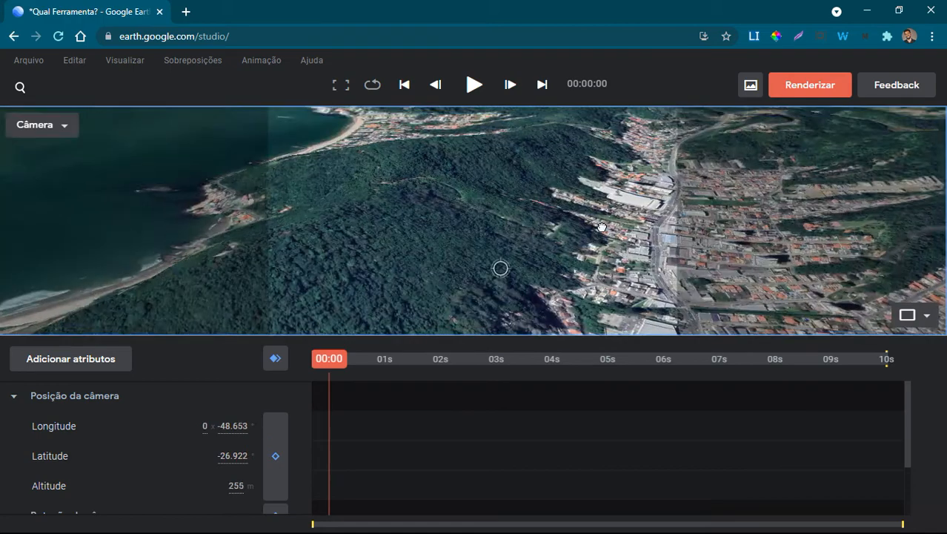
pyautogui.moveTo(501, 268); pyautogui.dragTo(542, 257, button='middle')
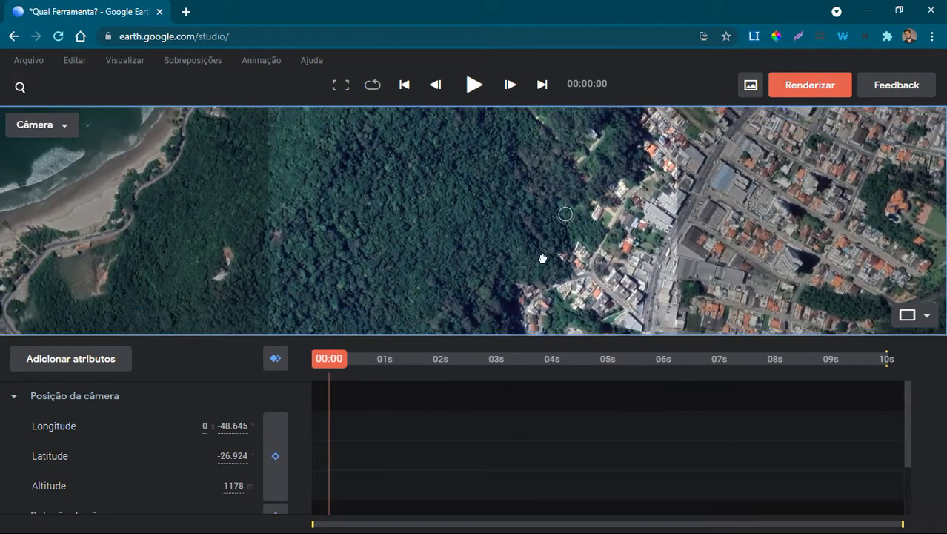
pyautogui.scroll(-3, 542, 258)
pyautogui.scroll(-3, 461, 271)
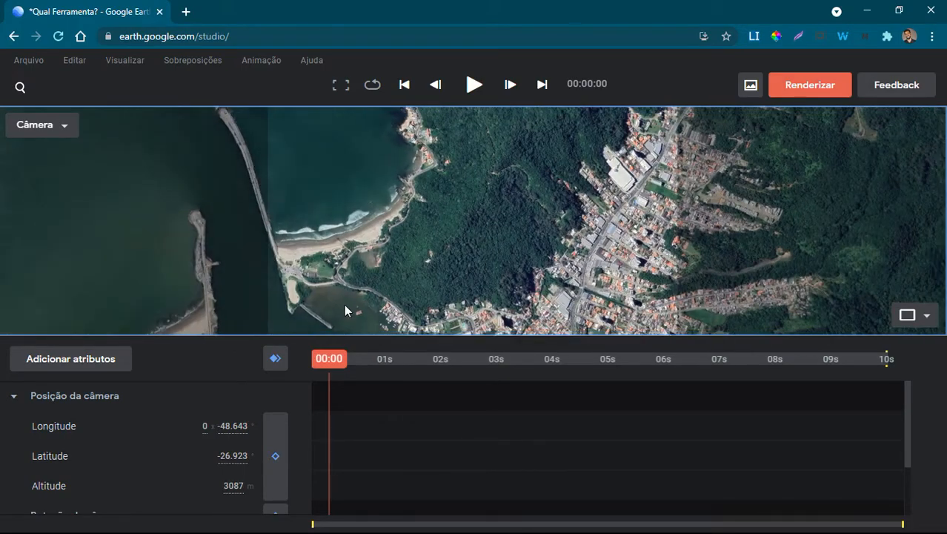
# Step: Pull back to about 7660 m altitude and move the view past the marina to examine Itajaí's inland river bends
pyautogui.moveTo(346, 304); pyautogui.dragTo(526, 121)
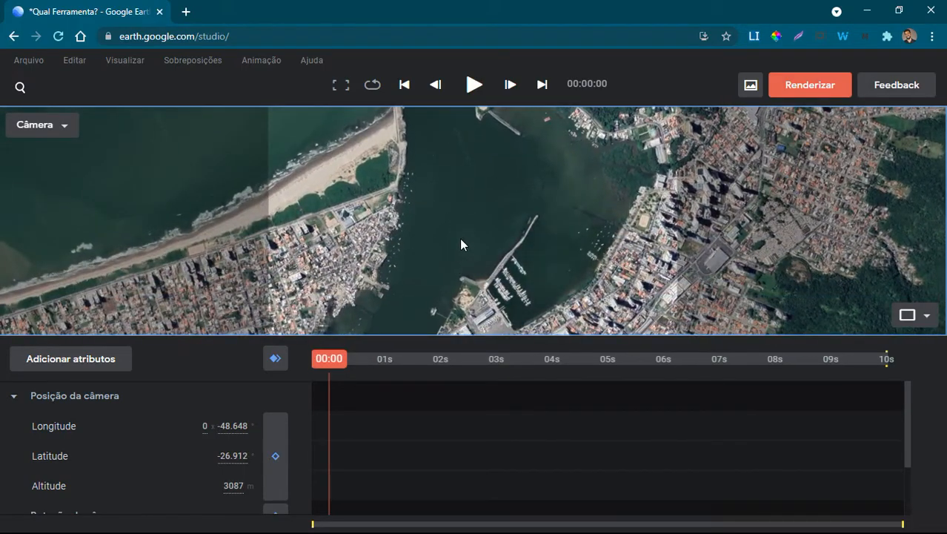
pyautogui.scroll(-4, 460, 243)
pyautogui.moveTo(435, 267); pyautogui.dragTo(495, 167)
pyautogui.moveTo(483, 282); pyautogui.dragTo(532, 145)
pyautogui.moveTo(570, 234); pyautogui.dragTo(495, 196)
pyautogui.moveTo(528, 234); pyautogui.dragTo(510, 247)
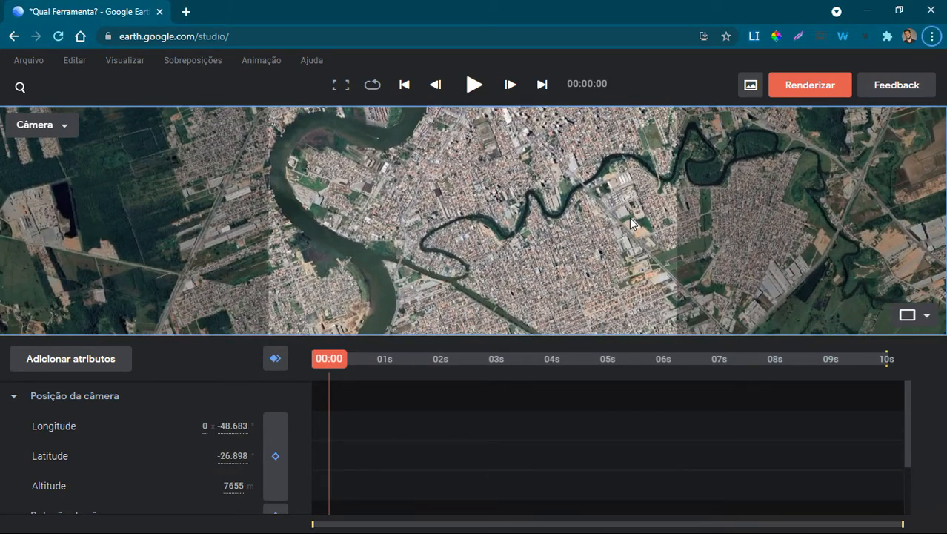
pyautogui.moveTo(632, 213); pyautogui.dragTo(619, 269)
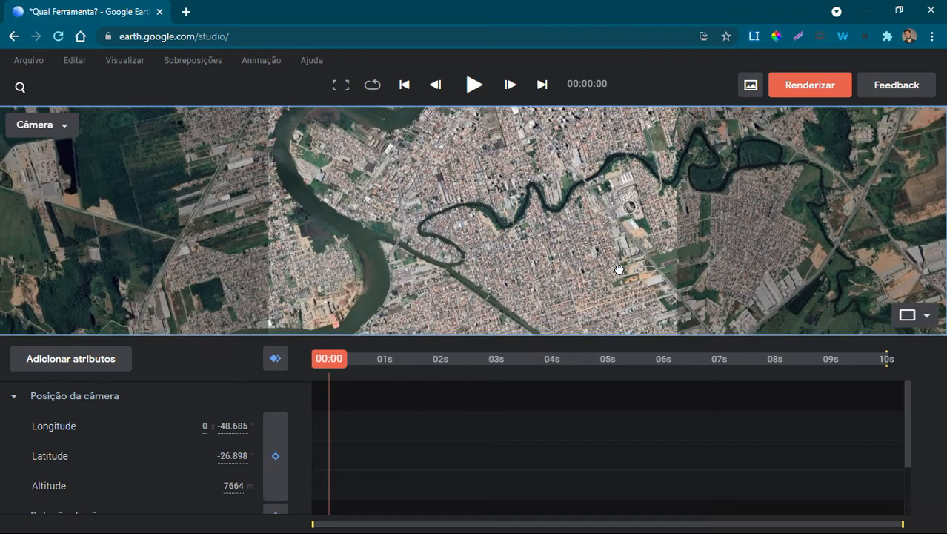
# Step: Zoom in to about 1837 m altitude and follow the river to examine the container port
pyautogui.scroll(5, 642, 179)
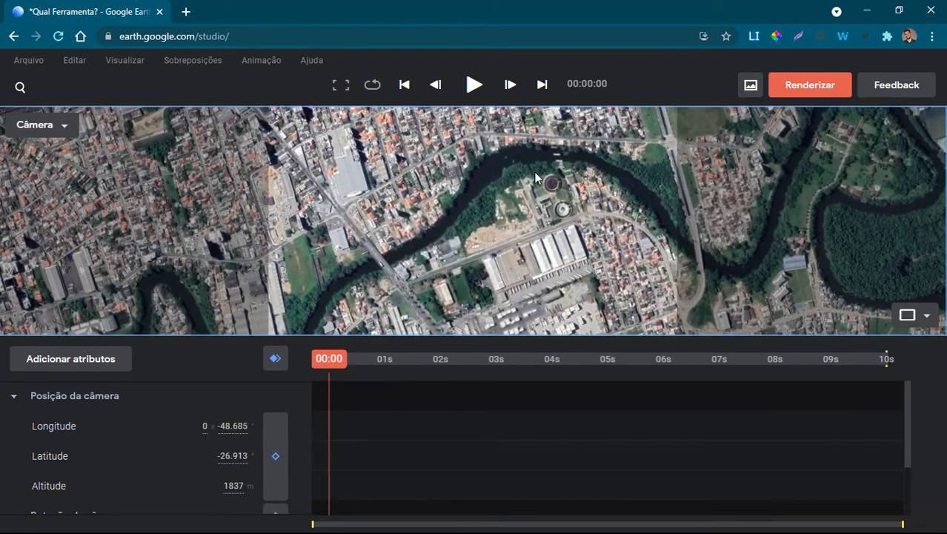
pyautogui.moveTo(419, 309); pyautogui.dragTo(556, 118)
pyautogui.moveTo(374, 326); pyautogui.dragTo(491, 259)
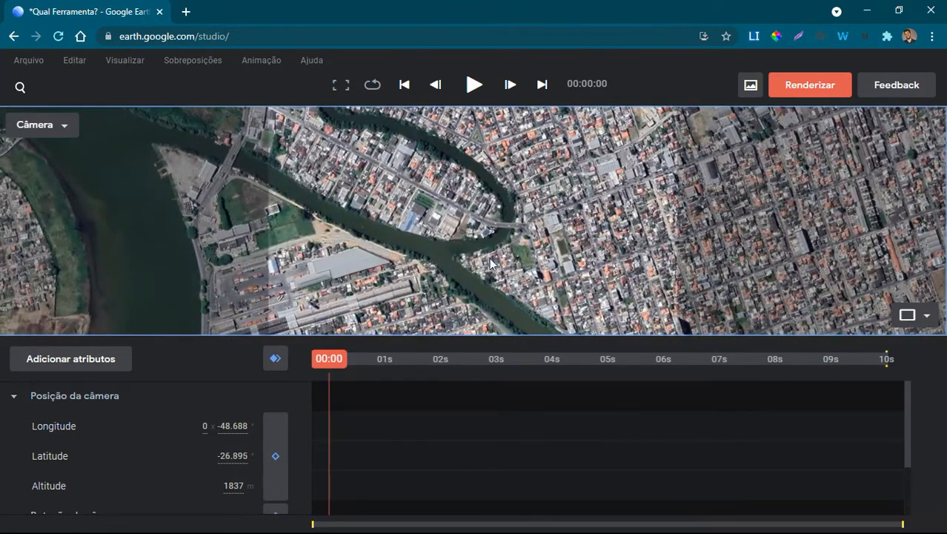
pyautogui.moveTo(349, 223); pyautogui.dragTo(749, 331)
pyautogui.moveTo(465, 210); pyautogui.dragTo(537, 254)
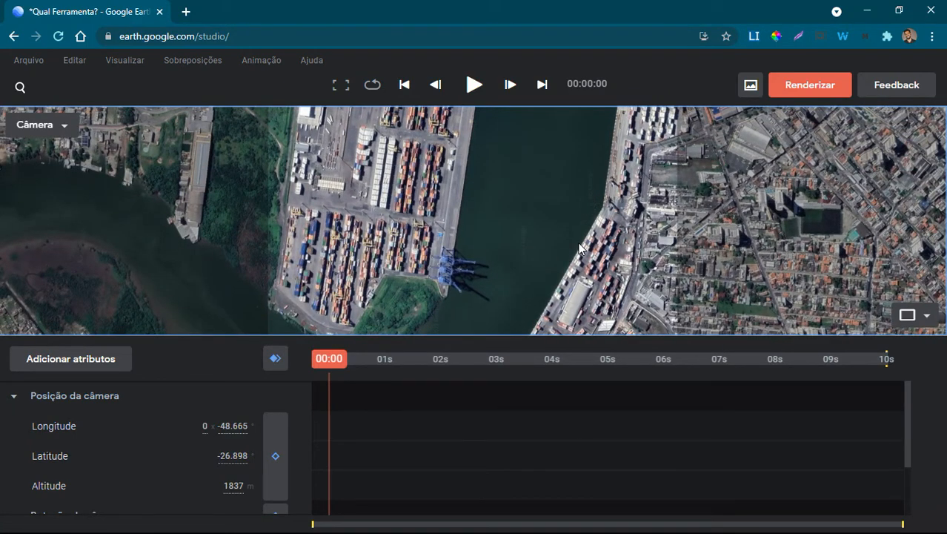
# Step: Pull back from Itajaí's port to a whole-globe view at about 11681 km altitude and rotate the globe past Africa to Antarctica
pyautogui.scroll(-5, 579, 247)
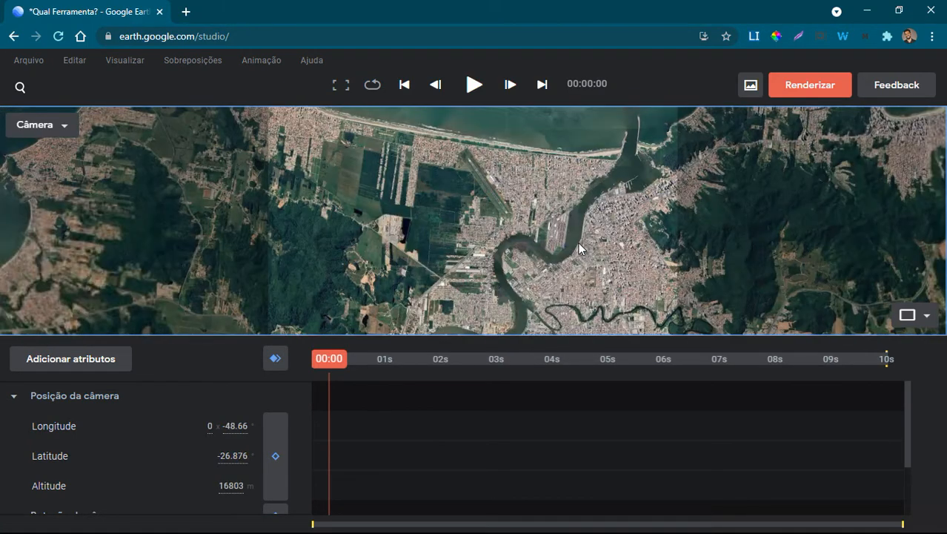
pyautogui.scroll(-10, 578, 242)
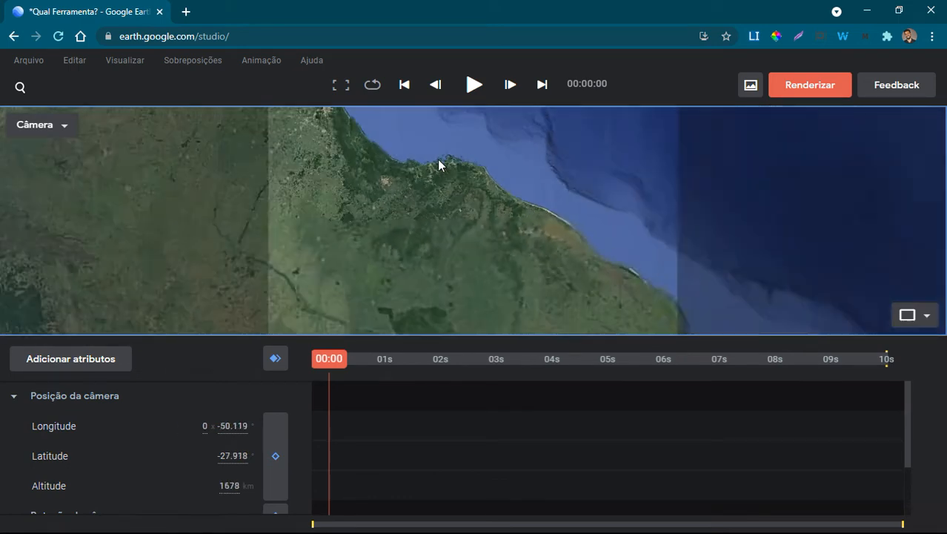
pyautogui.scroll(-1, 564, 138)
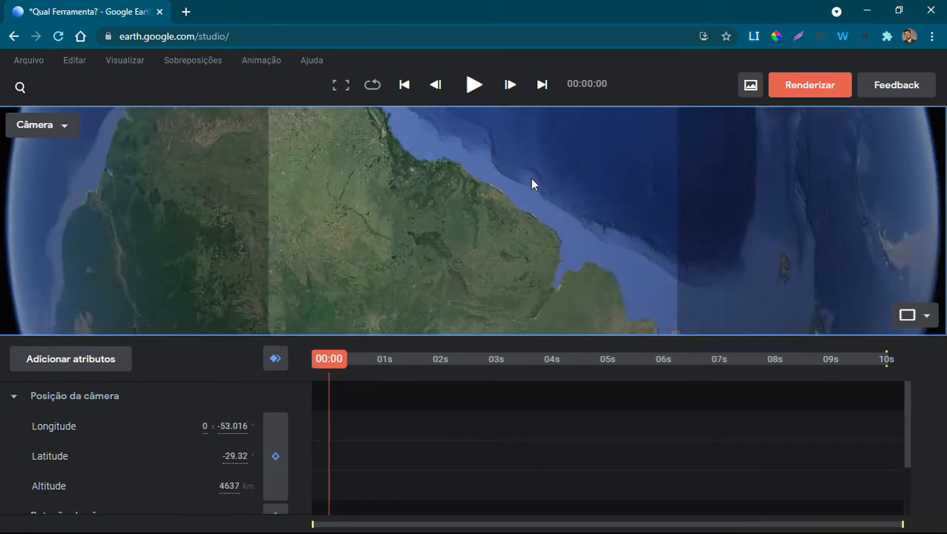
pyautogui.scroll(-3, 531, 179)
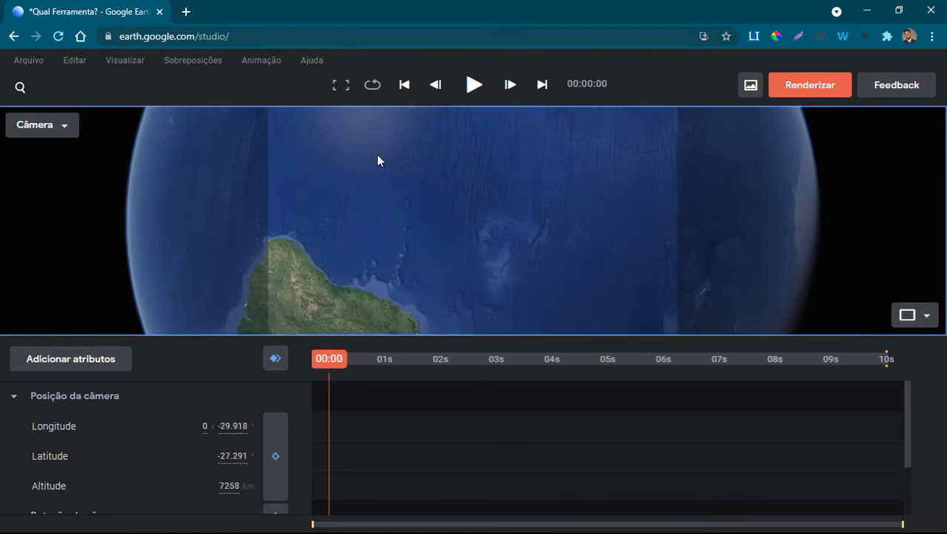
pyautogui.moveTo(377, 155); pyautogui.dragTo(524, 112, button='middle')
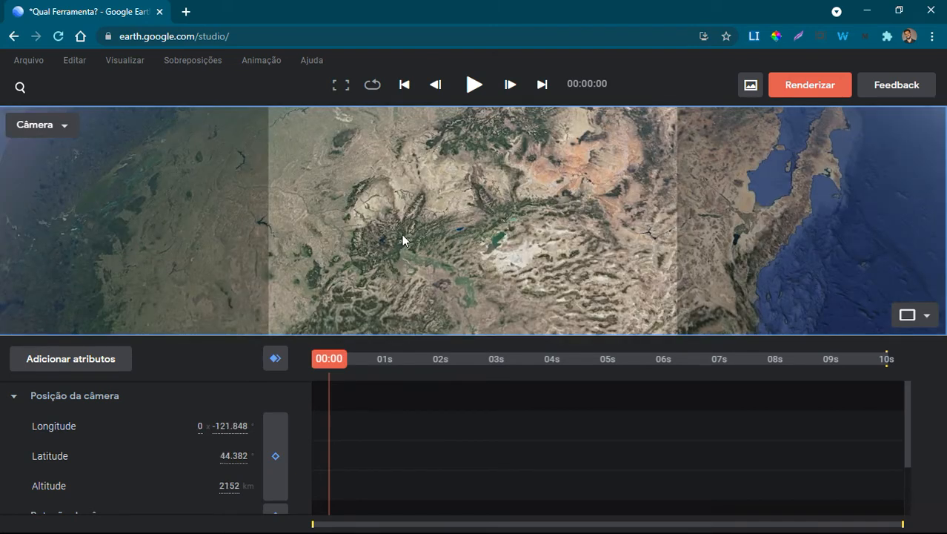
pyautogui.scroll(-3, 380, 212)
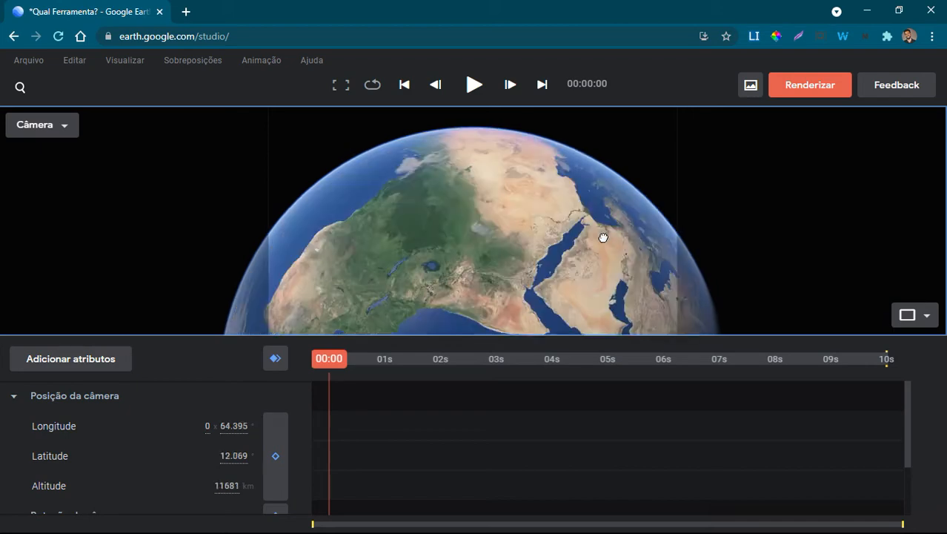
pyautogui.moveTo(602, 237); pyautogui.dragTo(613, 211)
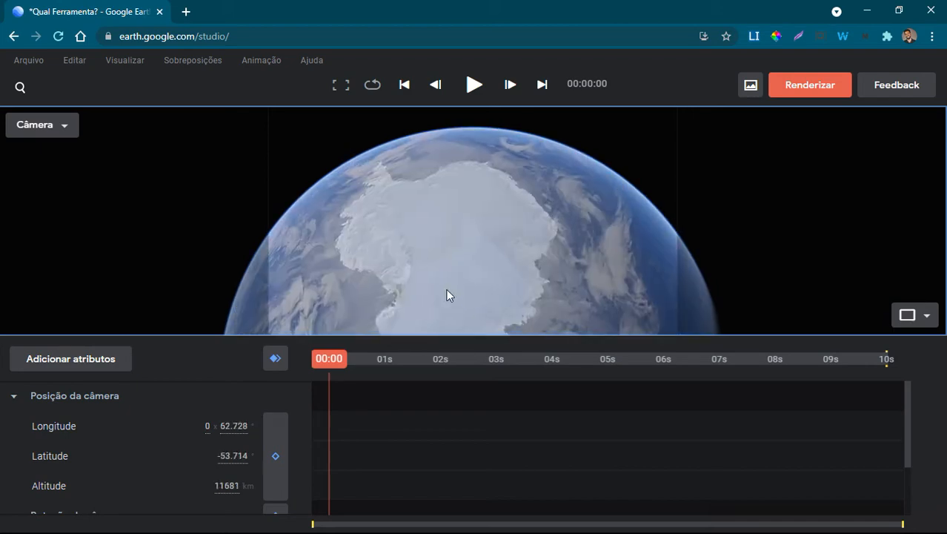
# Step: Rotate the globe to North America and zoom in and out to examine the continent at different altitudes
pyautogui.moveTo(446, 293); pyautogui.dragTo(523, 239)
pyautogui.scroll(5, 512, 281)
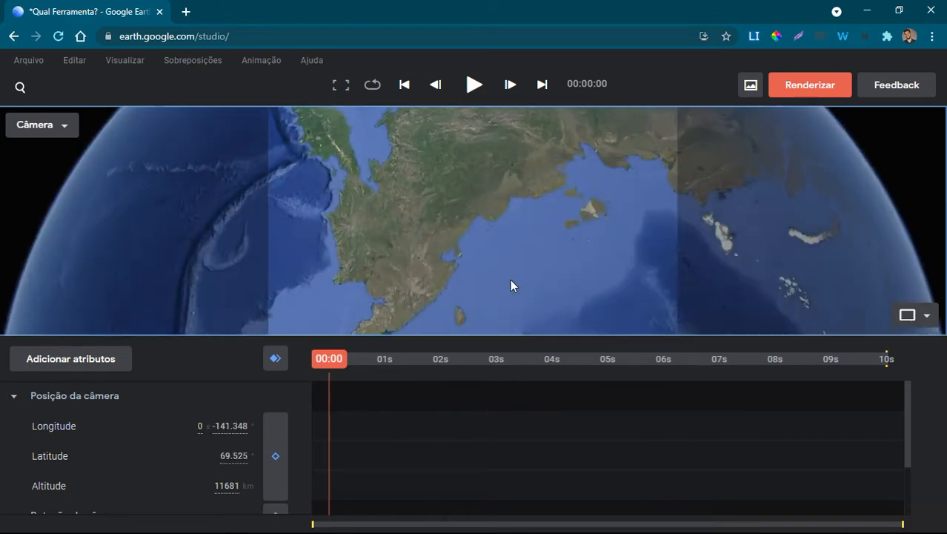
pyautogui.scroll(-5, 496, 242)
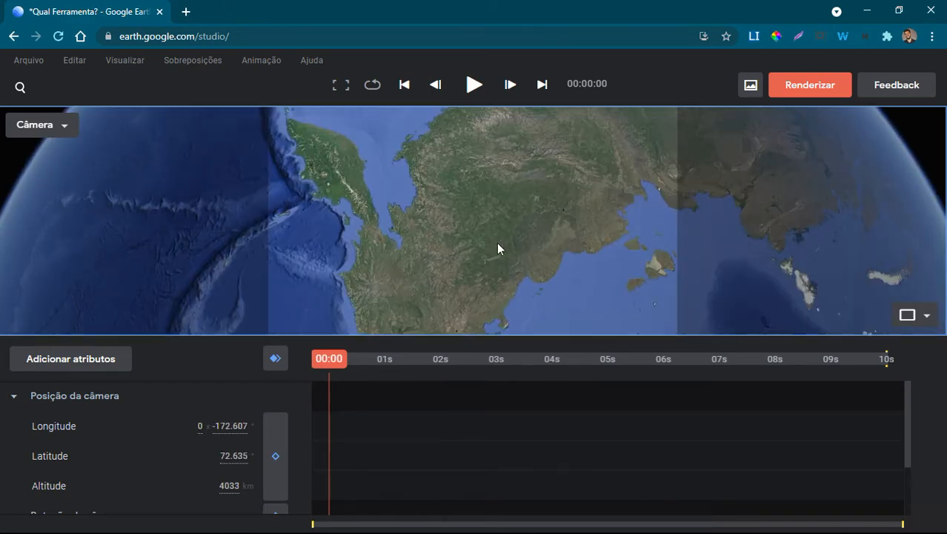
pyautogui.moveTo(479, 278); pyautogui.dragTo(472, 230)
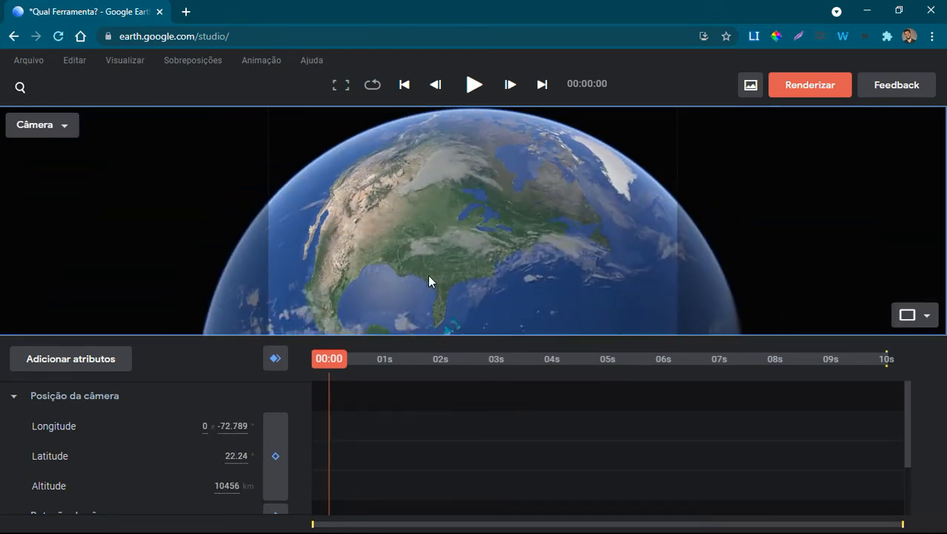
pyautogui.moveTo(428, 274); pyautogui.dragTo(523, 240)
pyautogui.scroll(3, 523, 245)
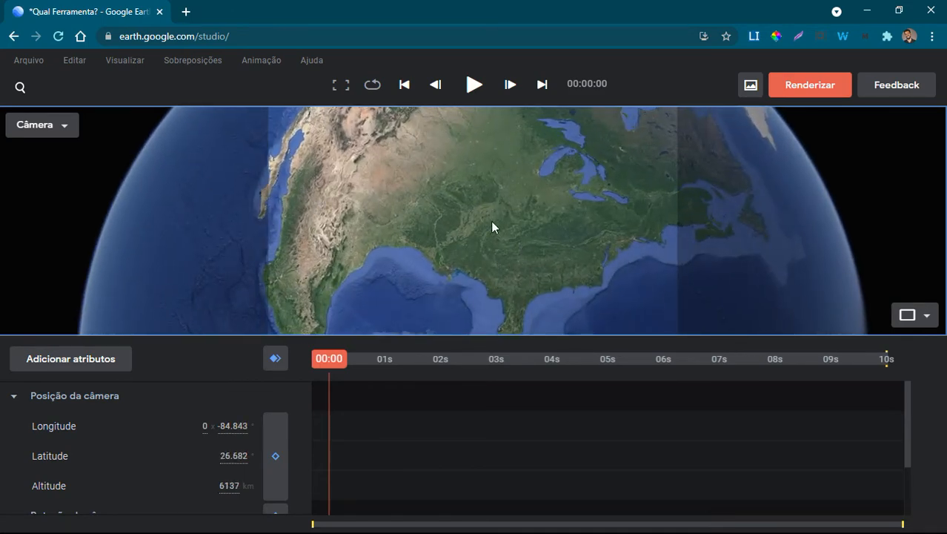
pyautogui.scroll(-5, 518, 223)
pyautogui.moveTo(464, 203); pyautogui.dragTo(423, 171)
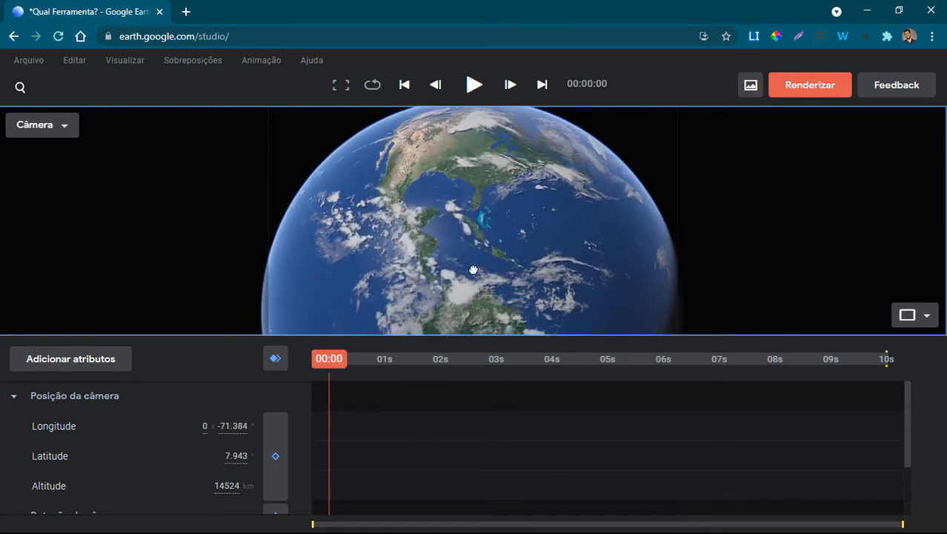
# Step: Spin the globe across the Atlantic to Europe and view the Mediterranean region from about 8366 km altitude
pyautogui.moveTo(474, 270); pyautogui.dragTo(445, 178)
pyautogui.moveTo(509, 252); pyautogui.dragTo(464, 192)
pyautogui.moveTo(522, 201); pyautogui.dragTo(419, 211)
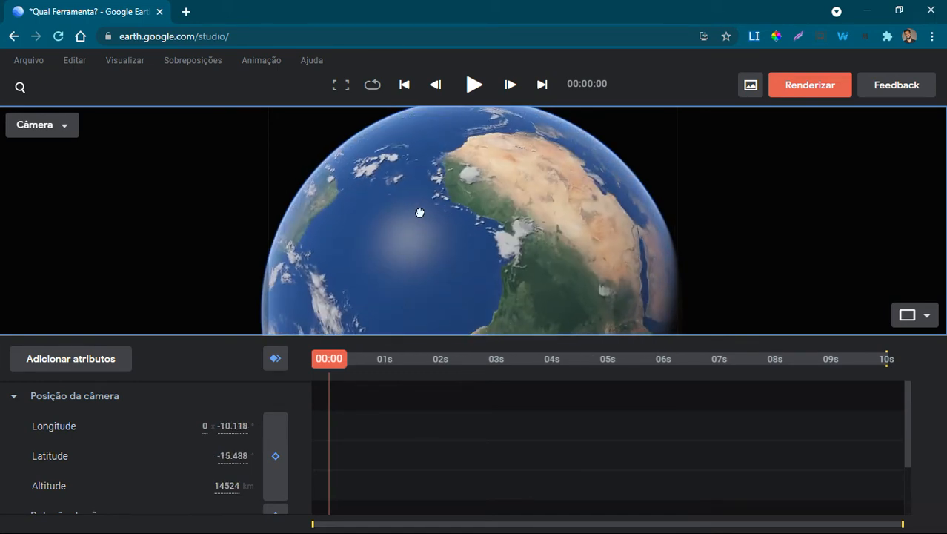
pyautogui.moveTo(534, 230); pyautogui.dragTo(509, 305)
pyautogui.moveTo(478, 226); pyautogui.dragTo(415, 326)
pyautogui.scroll(3, 516, 291)
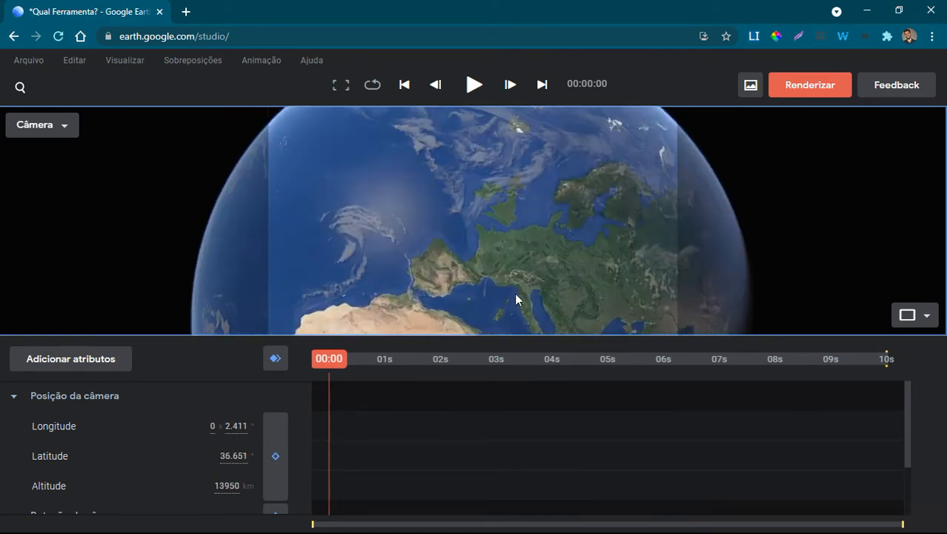
pyautogui.scroll(3, 480, 215)
pyautogui.moveTo(480, 214); pyautogui.dragTo(469, 205)
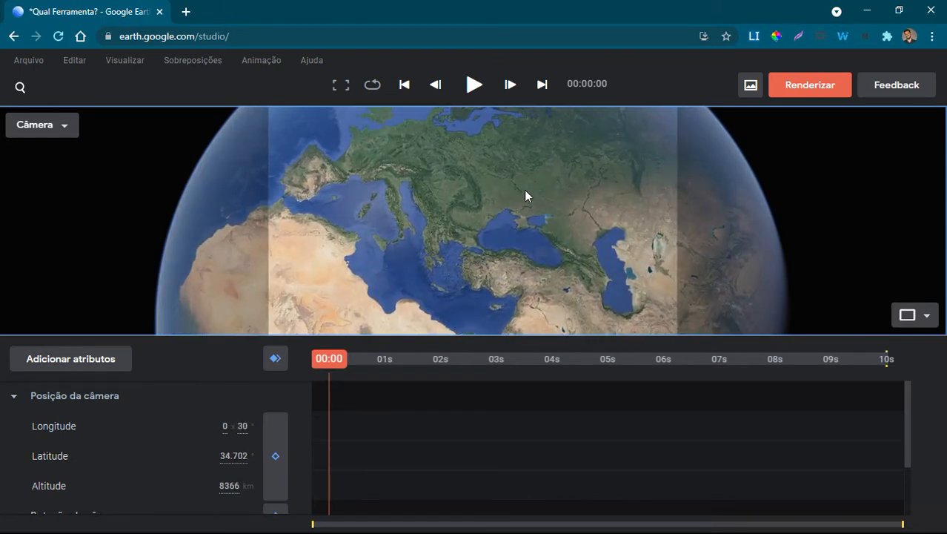
# Step: Turn on the display of available 3D areas and bring the camera to about 1054 km altitude west of the Black Sea
pyautogui.click(133, 67)
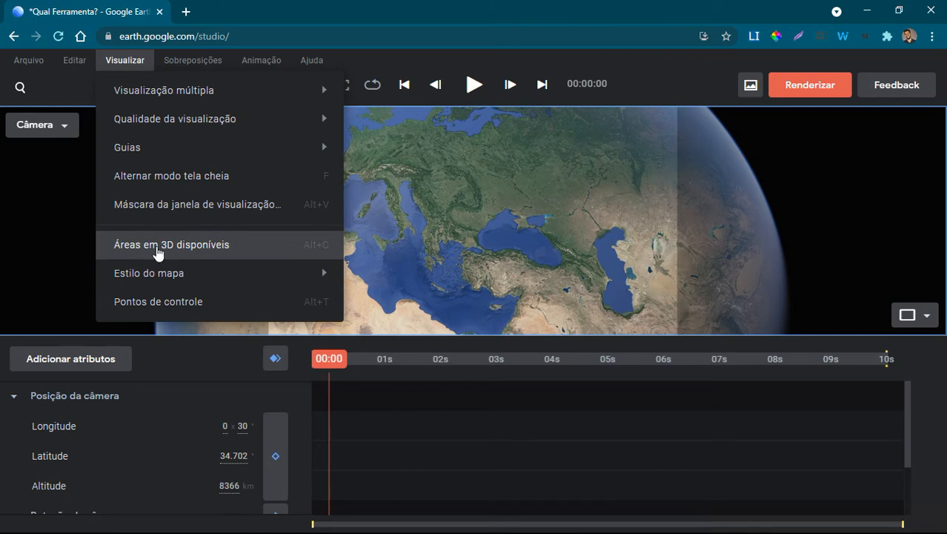
pyautogui.click(211, 247)
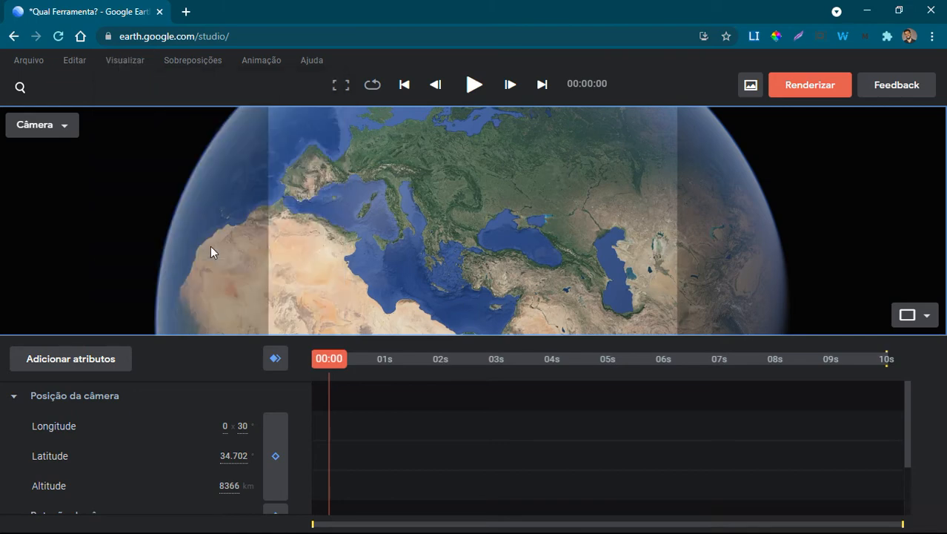
pyautogui.scroll(5, 481, 224)
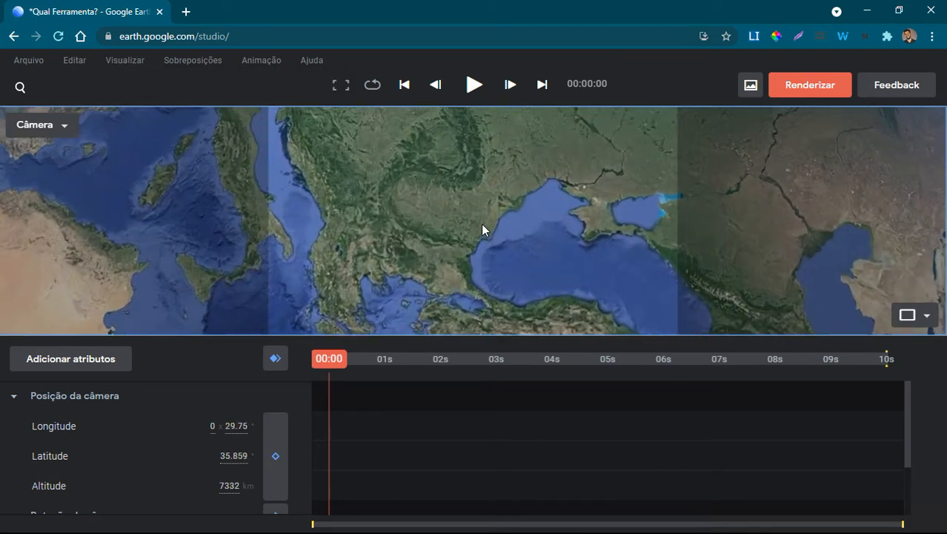
pyautogui.scroll(3, 456, 248)
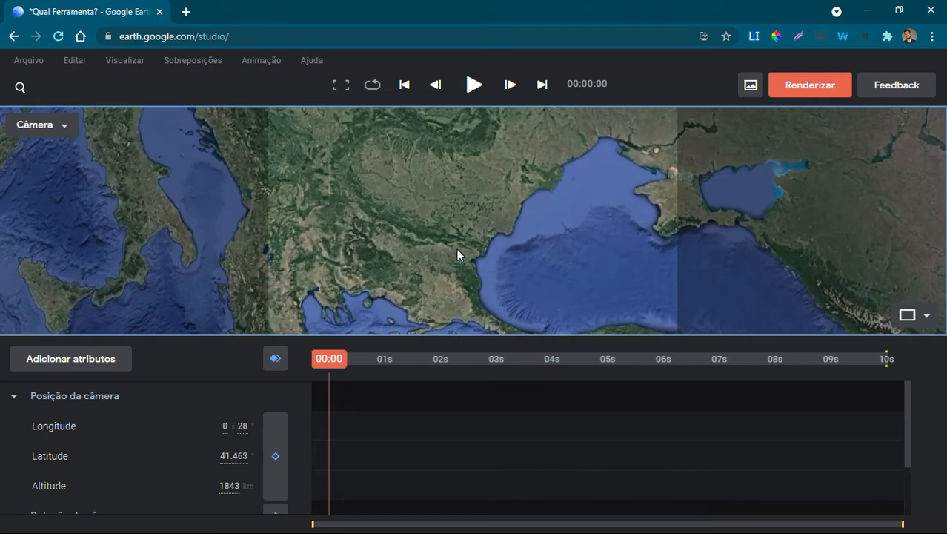
pyautogui.scroll(3, 456, 249)
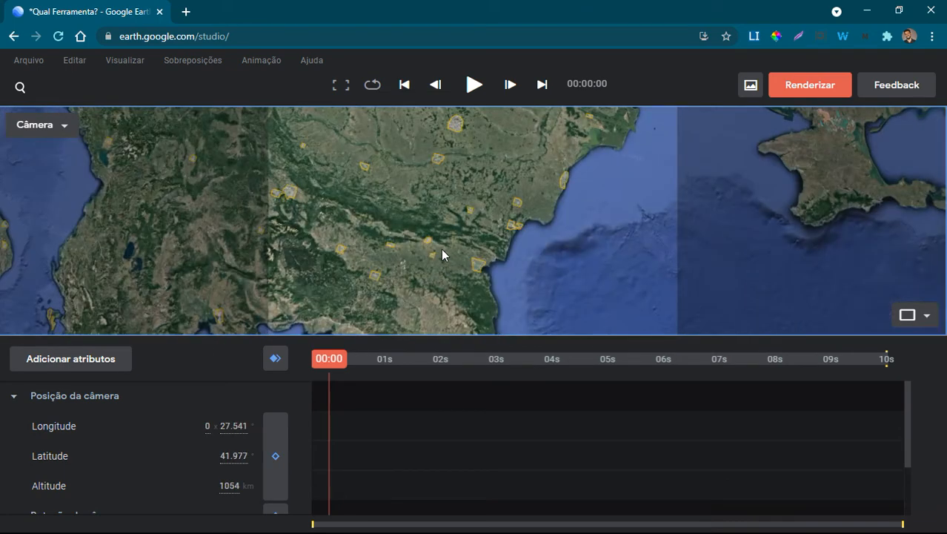
pyautogui.click(145, 69)
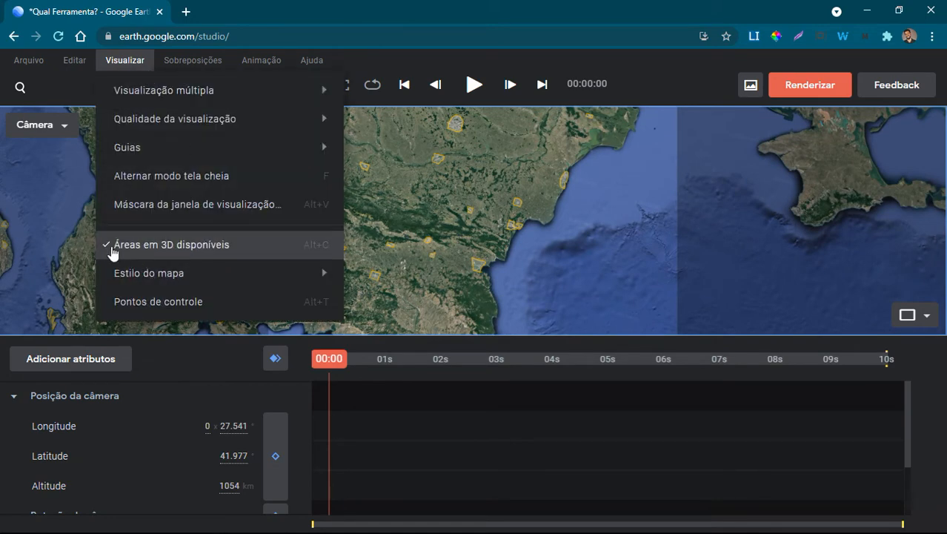
pyautogui.click(104, 59)
# Step: Examine the outlined 3D area around the bay on the western Black Sea coast from about 73715 m altitude
pyautogui.scroll(3, 423, 220)
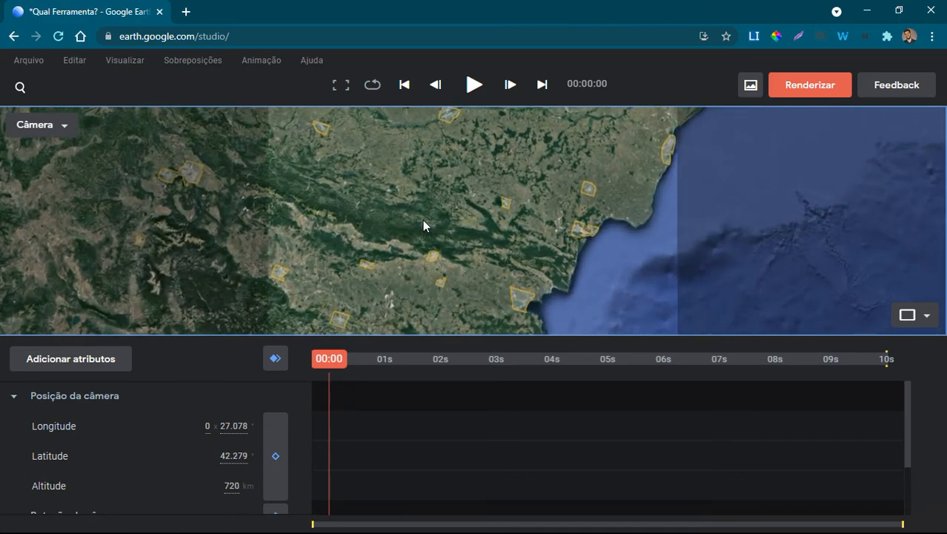
pyautogui.moveTo(516, 264); pyautogui.dragTo(469, 209)
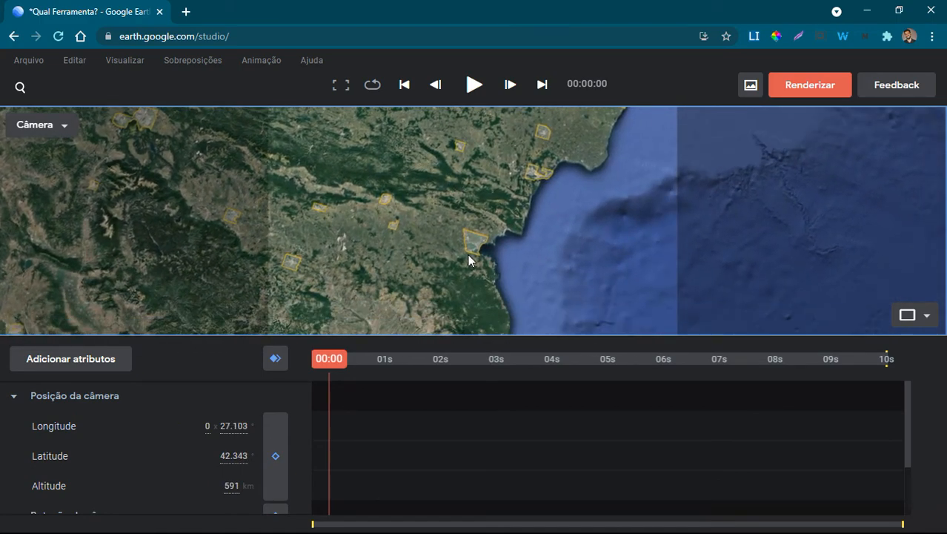
pyautogui.scroll(2, 467, 254)
pyautogui.scroll(2, 468, 253)
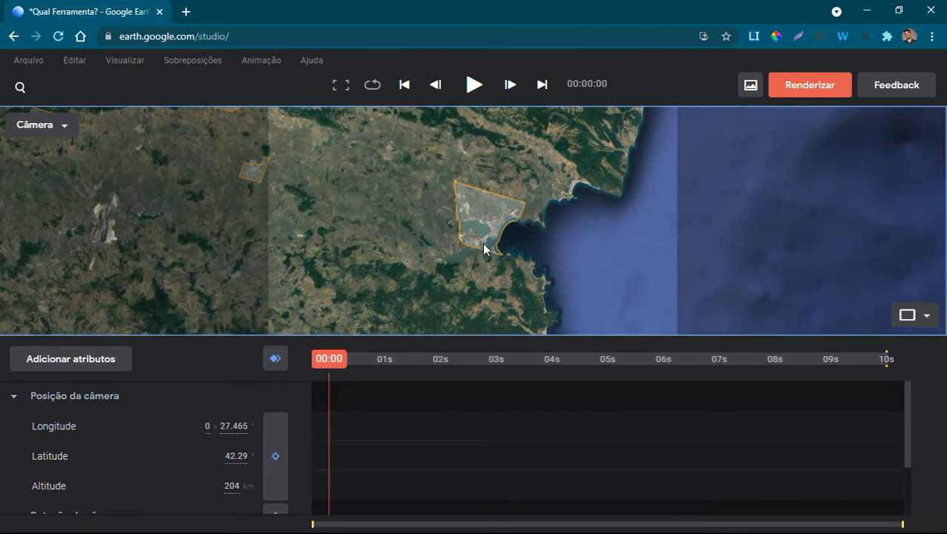
pyautogui.scroll(1, 486, 237)
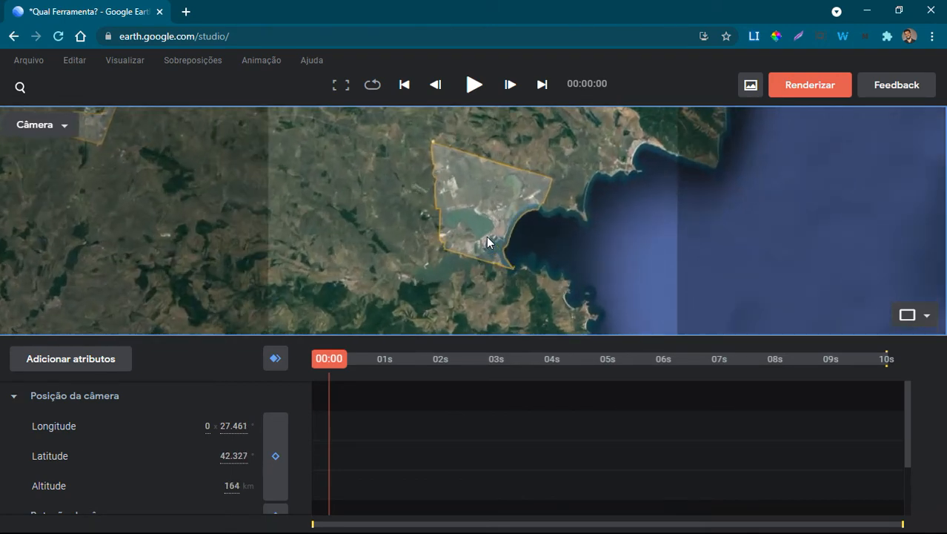
pyautogui.scroll(3, 489, 235)
pyautogui.moveTo(492, 190); pyautogui.dragTo(449, 256)
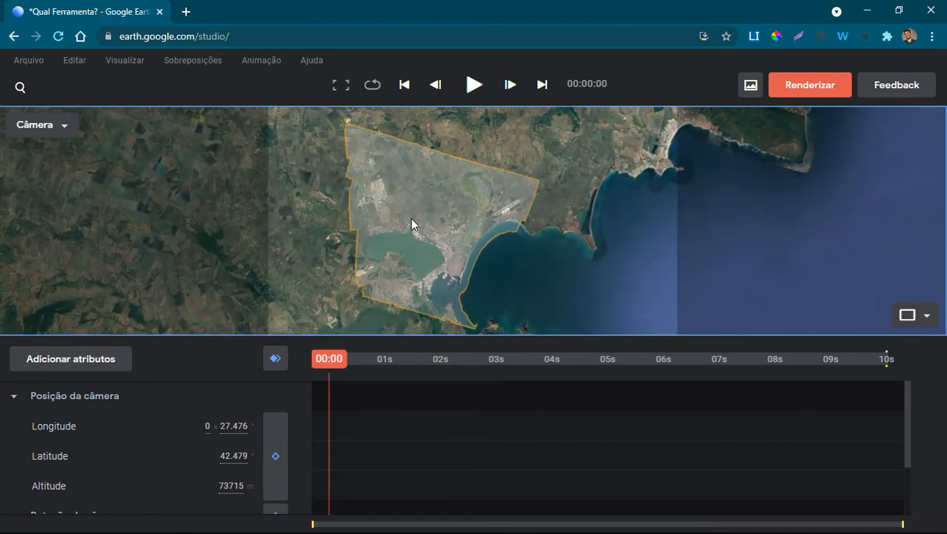
# Step: Pull back from the coastal area and move the view to Greece at about 699 km altitude to examine its outlined 3D areas
pyautogui.scroll(-5, 410, 219)
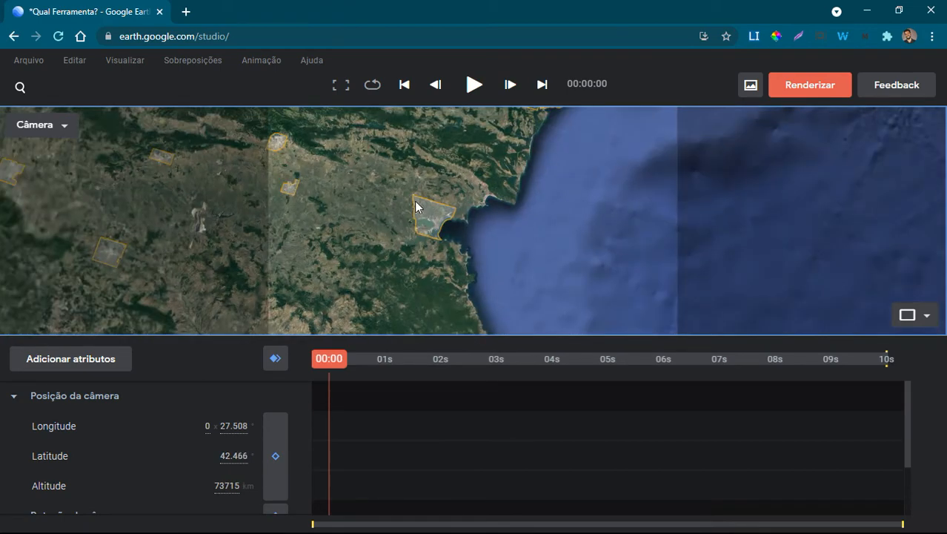
pyautogui.scroll(-3, 416, 201)
pyautogui.moveTo(416, 202); pyautogui.dragTo(549, 208)
pyautogui.scroll(-3, 469, 274)
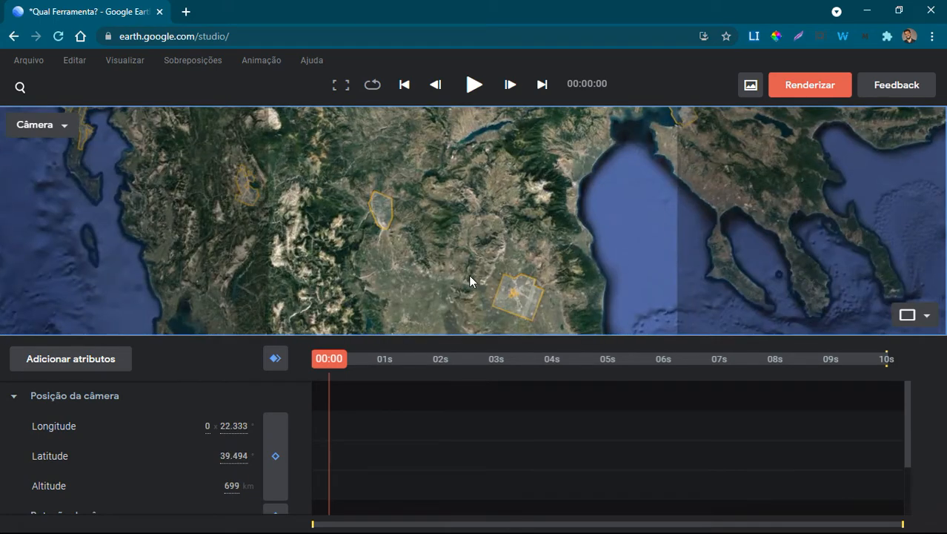
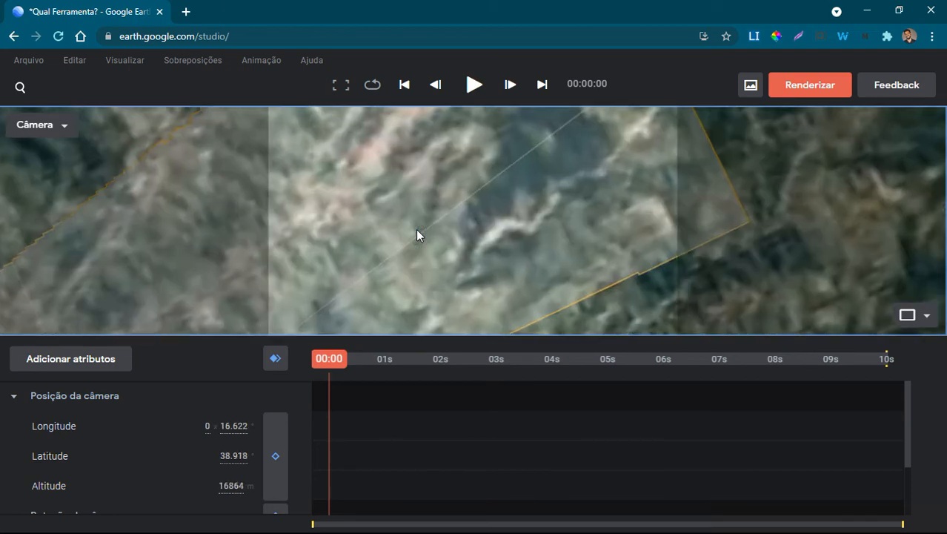
# Step: Descend into the outlined 3D area near longitude 16.607, latitude 38.9 and look around the hillside city from about 395 m altitude
pyautogui.scroll(3, 416, 232)
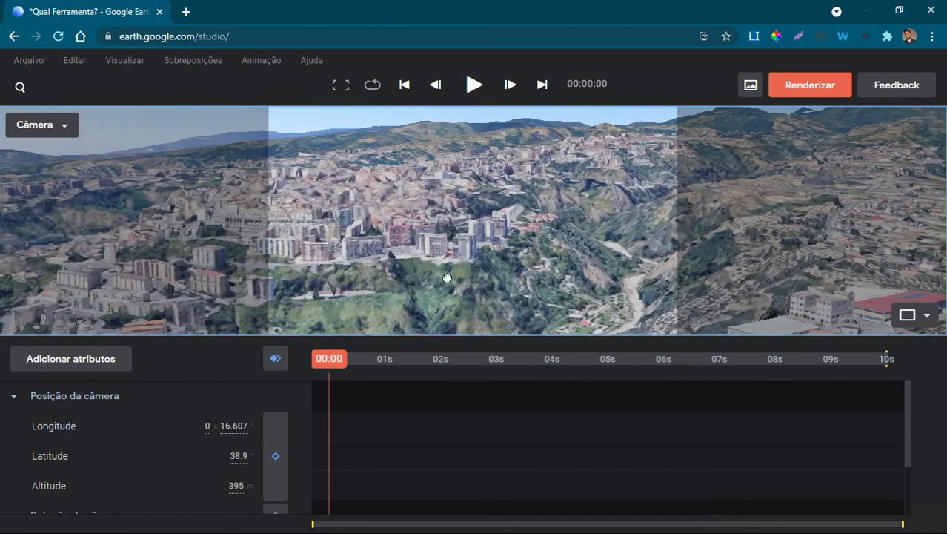
pyautogui.moveTo(367, 274); pyautogui.dragTo(545, 247, button='middle')
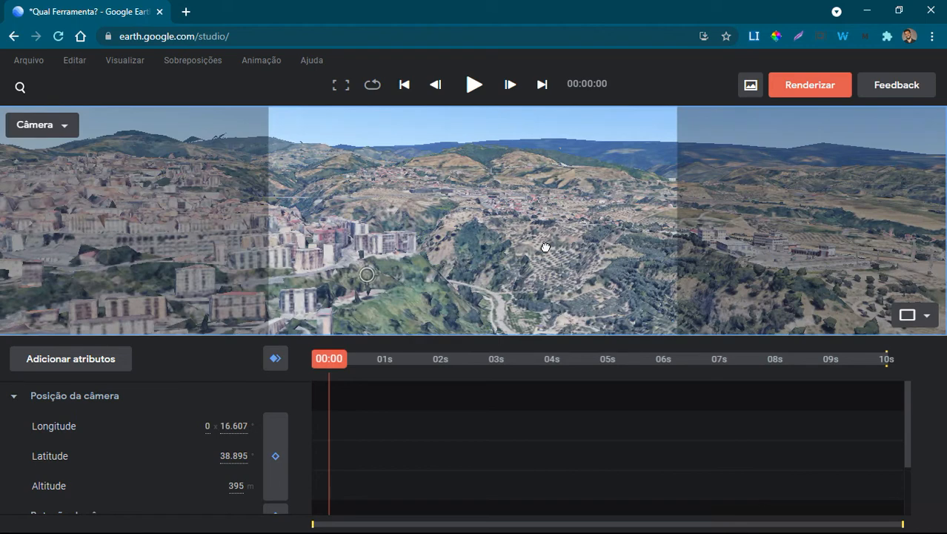
pyautogui.moveTo(546, 246); pyautogui.dragTo(328, 249, button='middle')
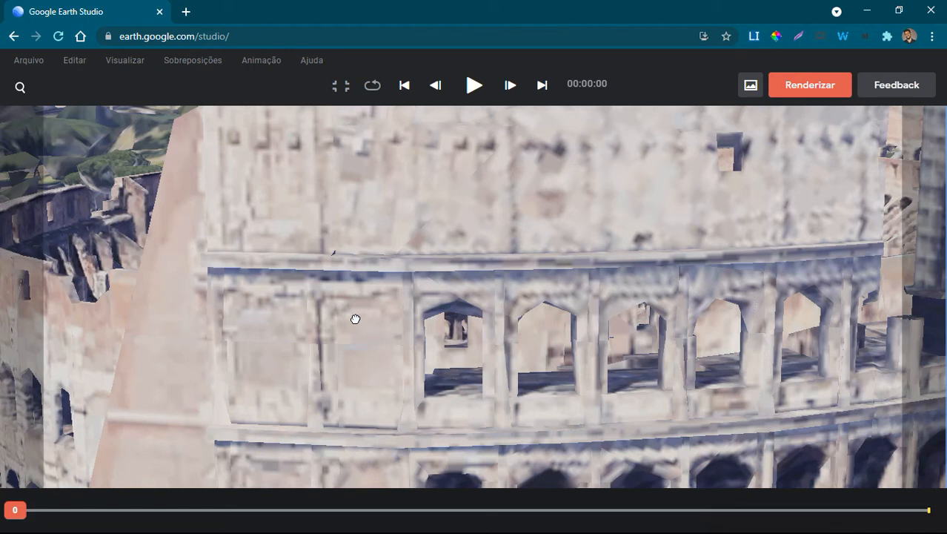
# Step: Pull back from the Colosseum's facade, tilt the view over its arena and shift the camera to examine the surrounding buildings
pyautogui.scroll(-5, 497, 223)
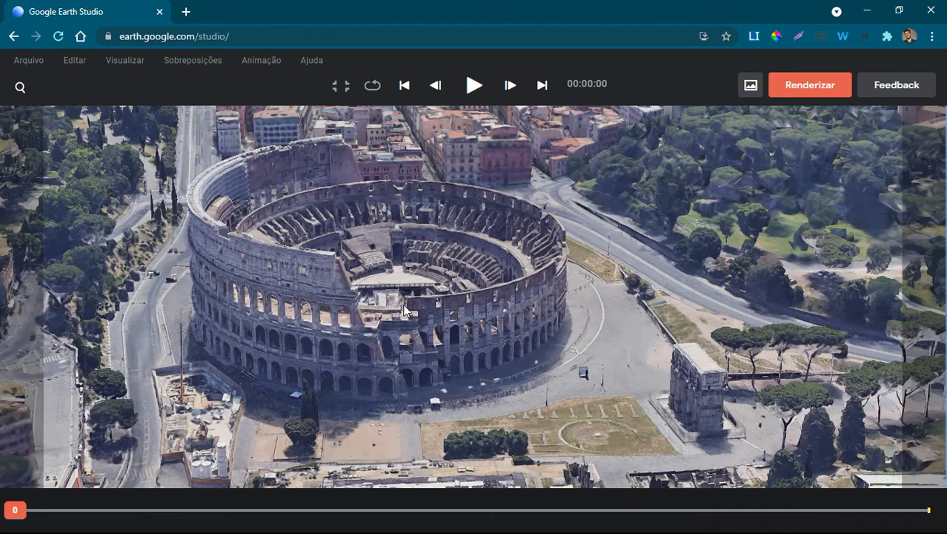
pyautogui.moveTo(246, 311)
pyautogui.mouseDown(button='middle')
pyautogui.moveTo(263, 292)
pyautogui.moveTo(249, 271)
pyautogui.mouseUp(button='middle')
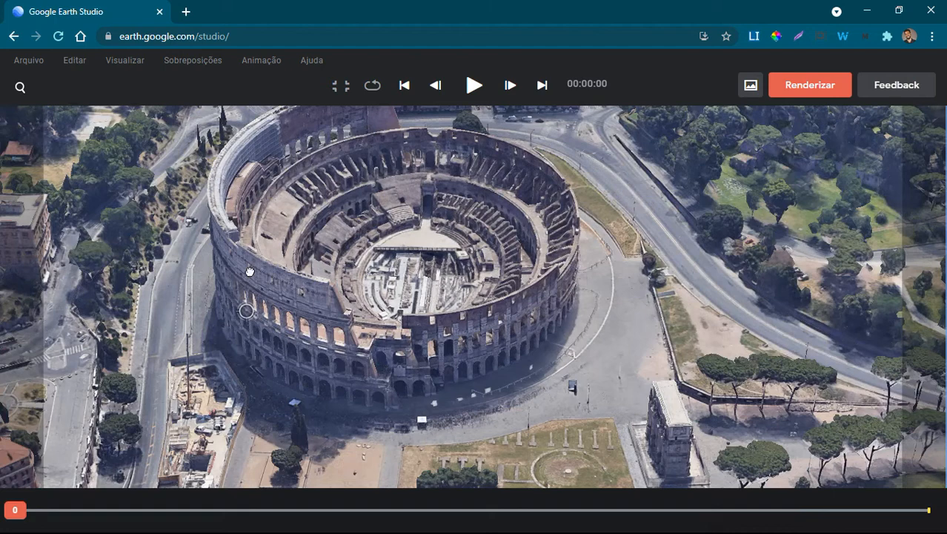
pyautogui.moveTo(250, 271); pyautogui.dragTo(722, 282)
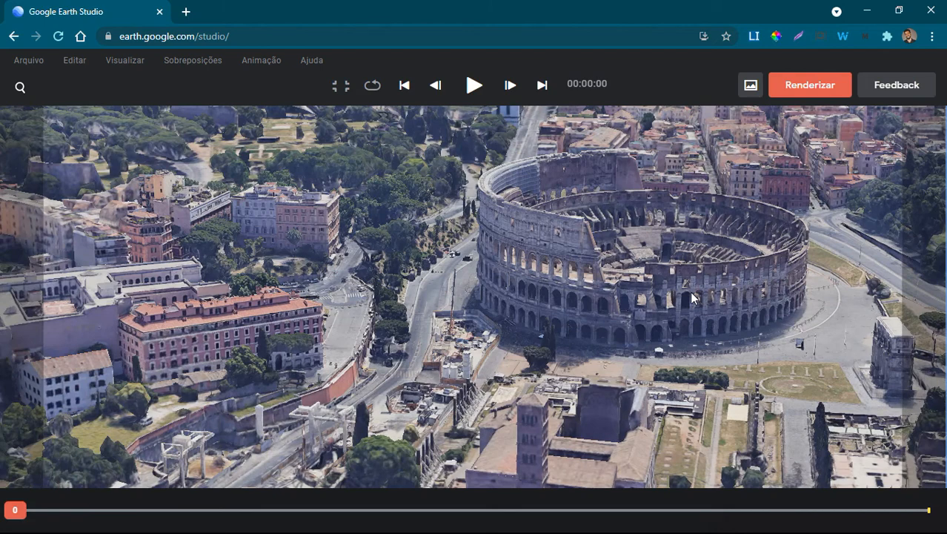
# Step: Orbit and tilt the camera around the Colosseum between higher and lower angles to examine its arena, outer arches and the surrounding streets and buildings
pyautogui.moveTo(690, 291); pyautogui.dragTo(671, 293)
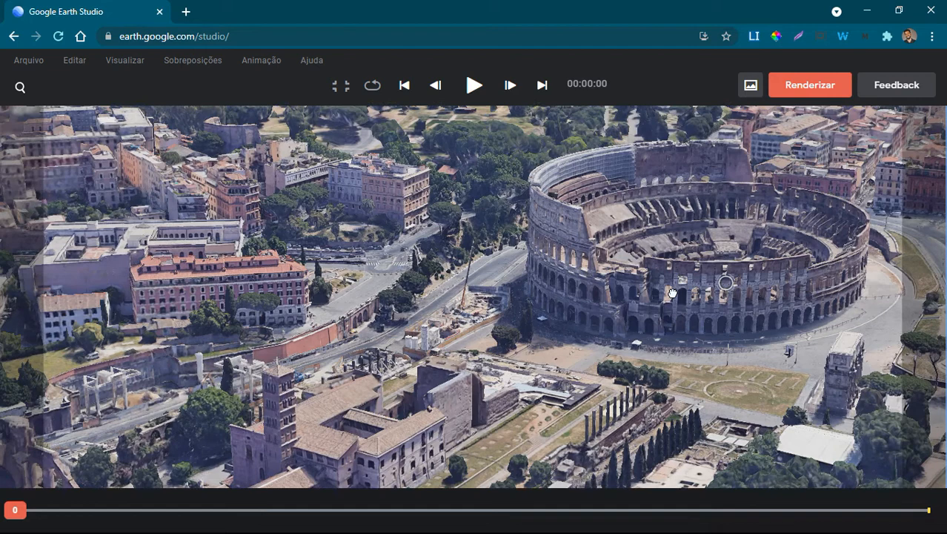
pyautogui.moveTo(671, 293); pyautogui.dragTo(752, 221)
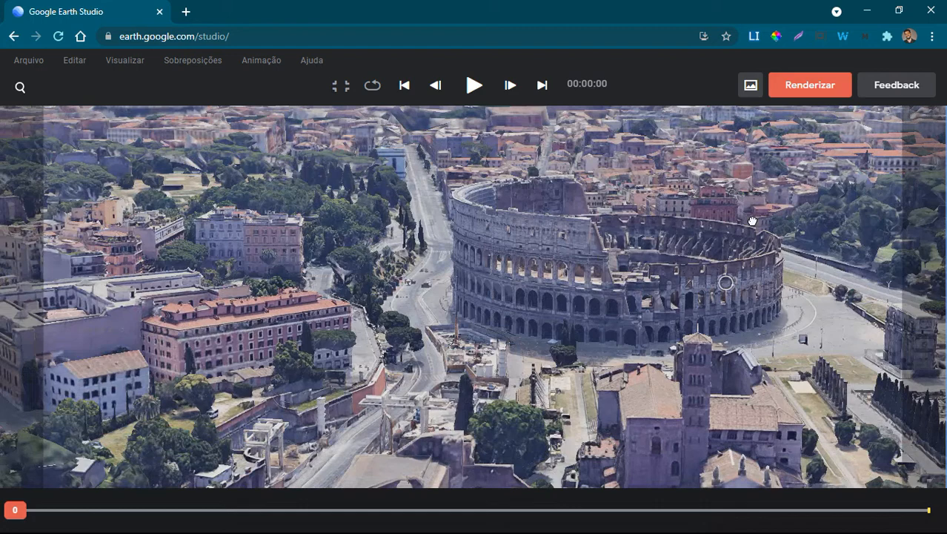
pyautogui.moveTo(751, 221); pyautogui.dragTo(754, 226)
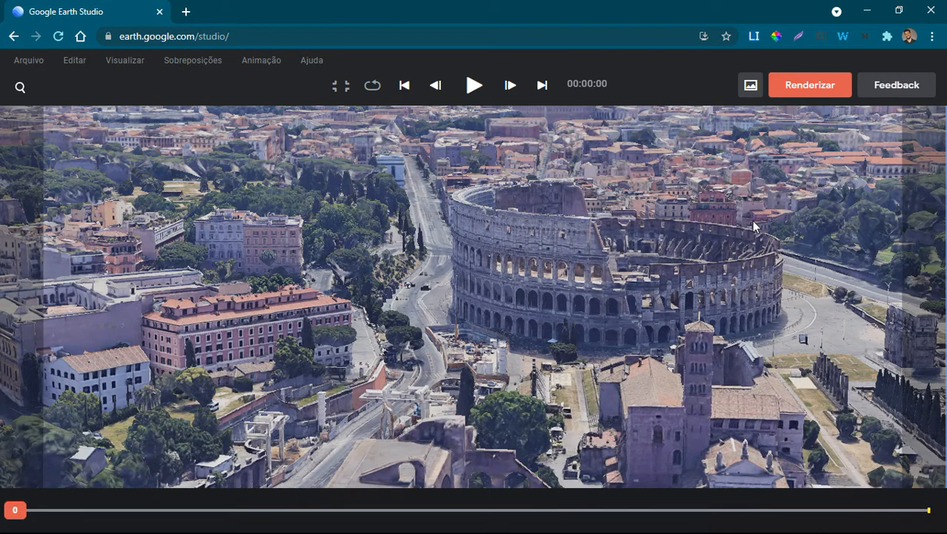
pyautogui.moveTo(752, 220); pyautogui.dragTo(672, 296)
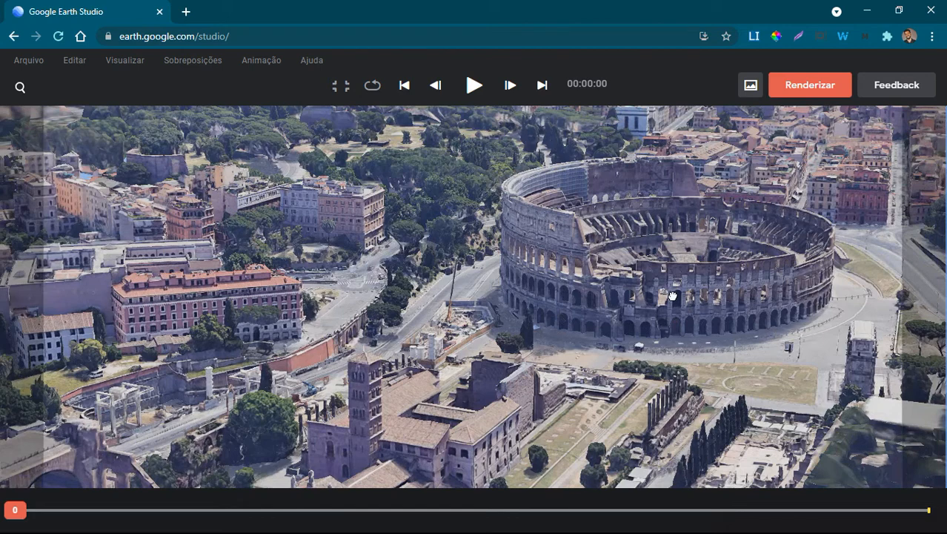
pyautogui.moveTo(672, 296); pyautogui.dragTo(694, 323)
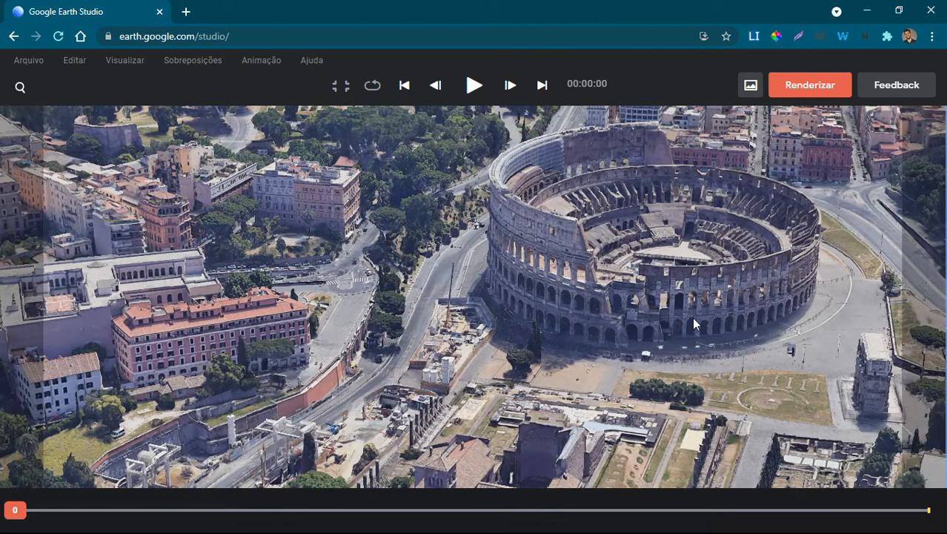
pyautogui.moveTo(769, 300); pyautogui.dragTo(785, 281, button='middle')
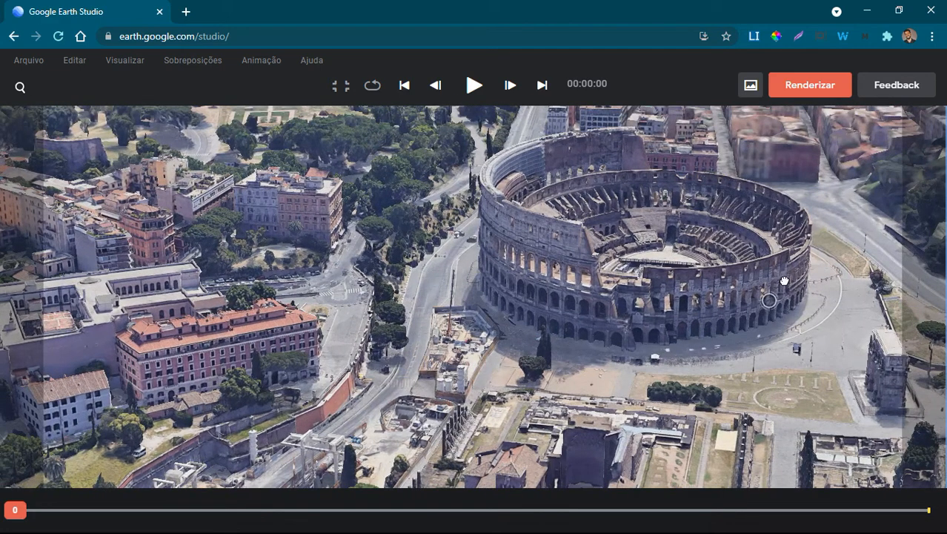
pyautogui.moveTo(784, 281); pyautogui.dragTo(640, 207, button='middle')
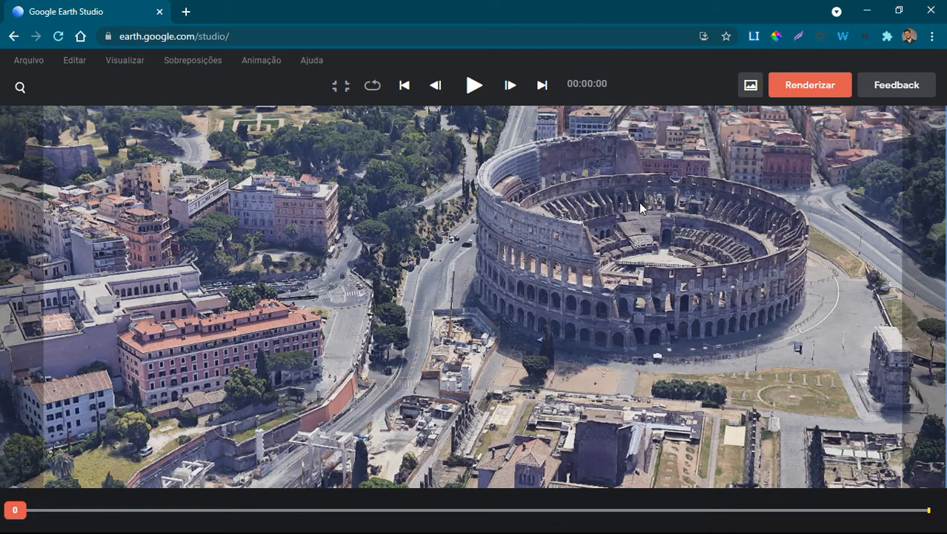
pyautogui.moveTo(640, 203); pyautogui.dragTo(421, 327)
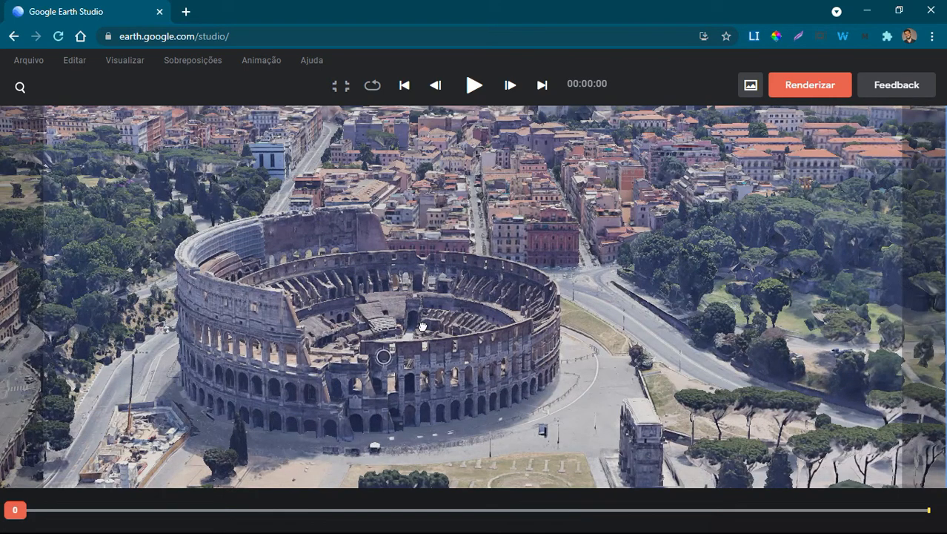
pyautogui.keyDown('shift'); pyautogui.moveTo(422, 327); pyautogui.dragTo(357, 343); pyautogui.keyUp('shift')
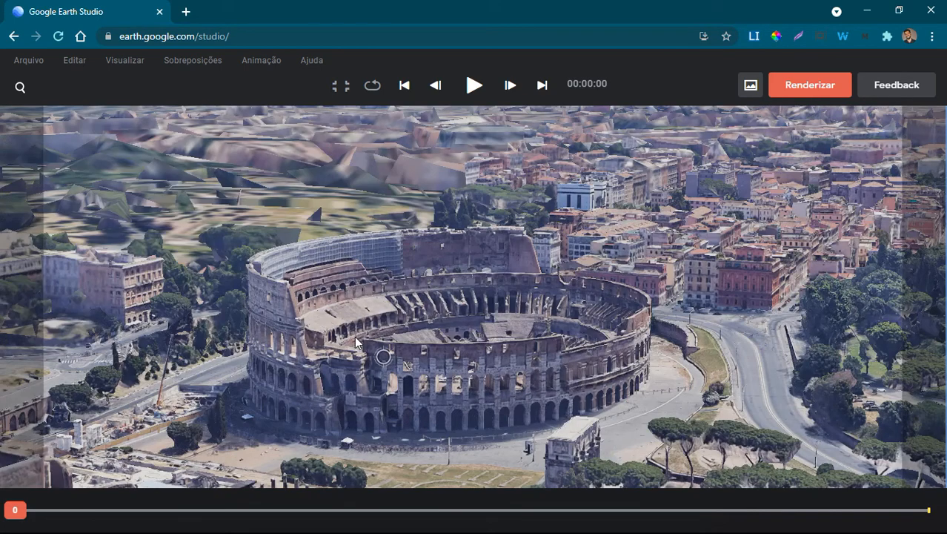